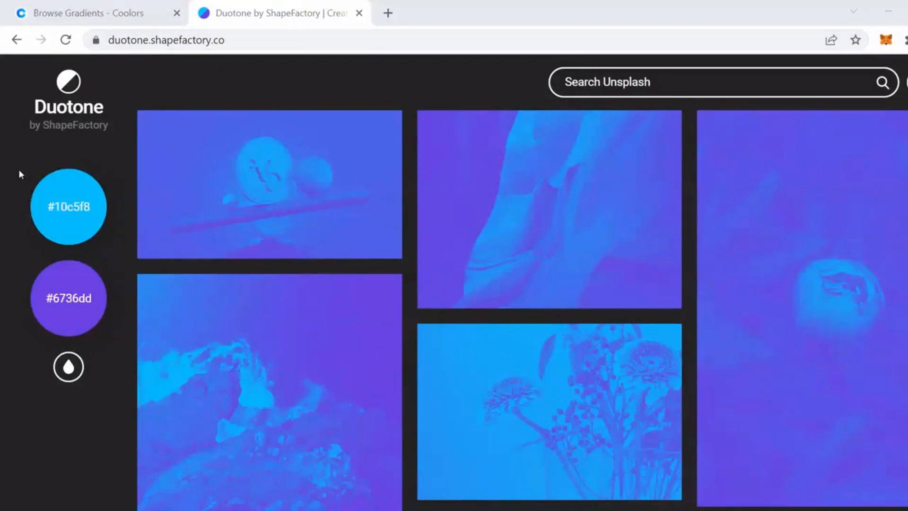
Cycle through the preset duotone palettes, ending with the red #ff0028 and #7a004f pair.
mouse_move(77, 377)
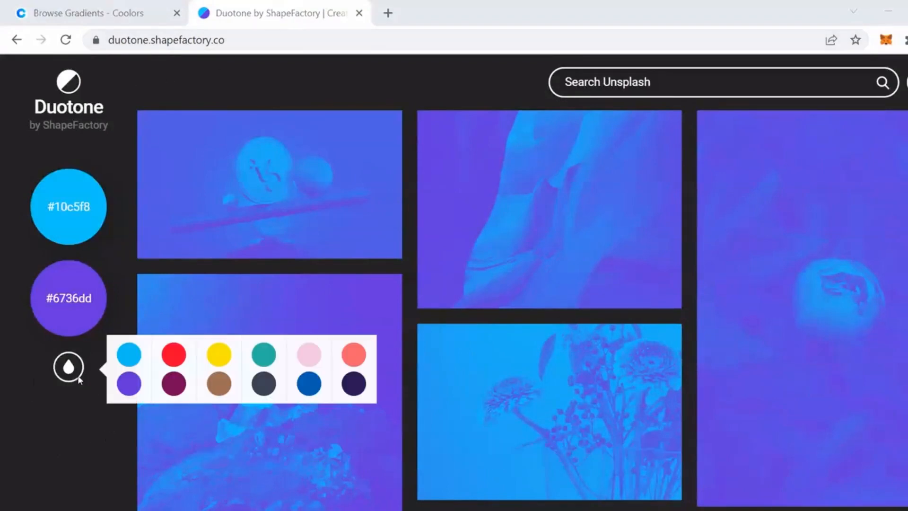
left_click(174, 384)
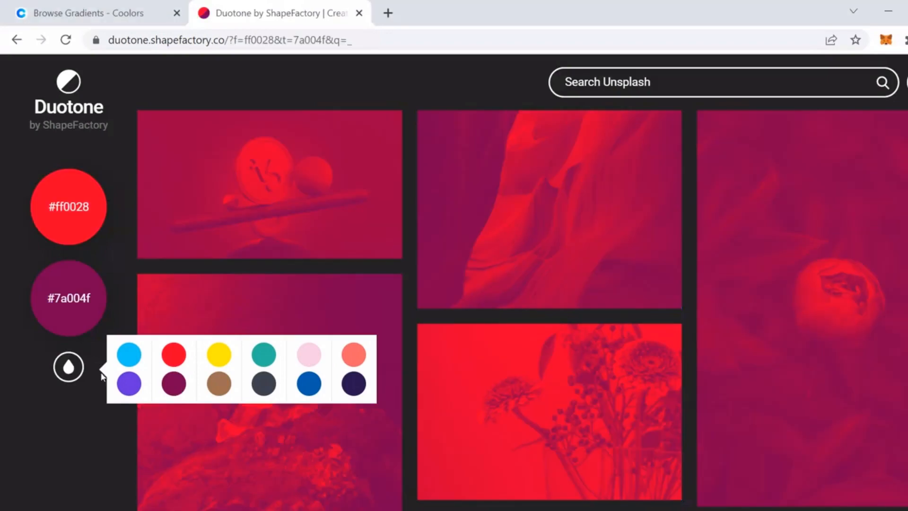
left_click(220, 385)
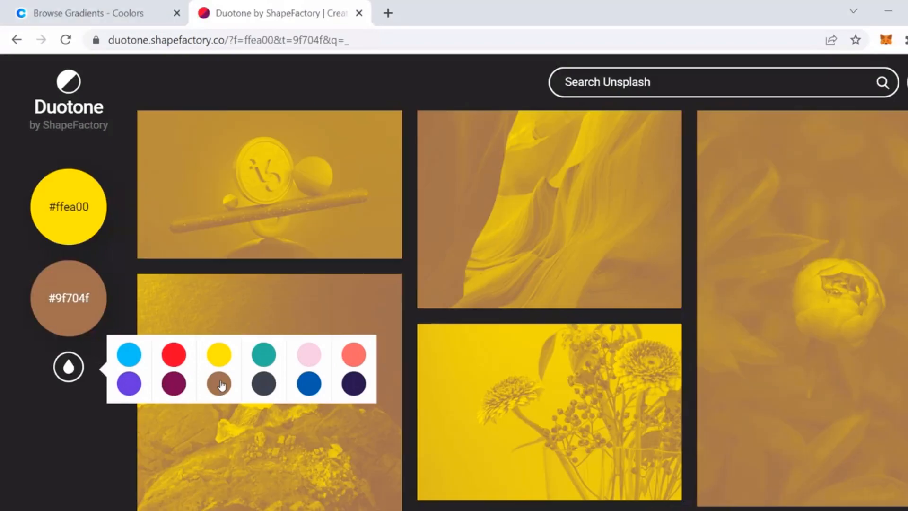
left_click(262, 387)
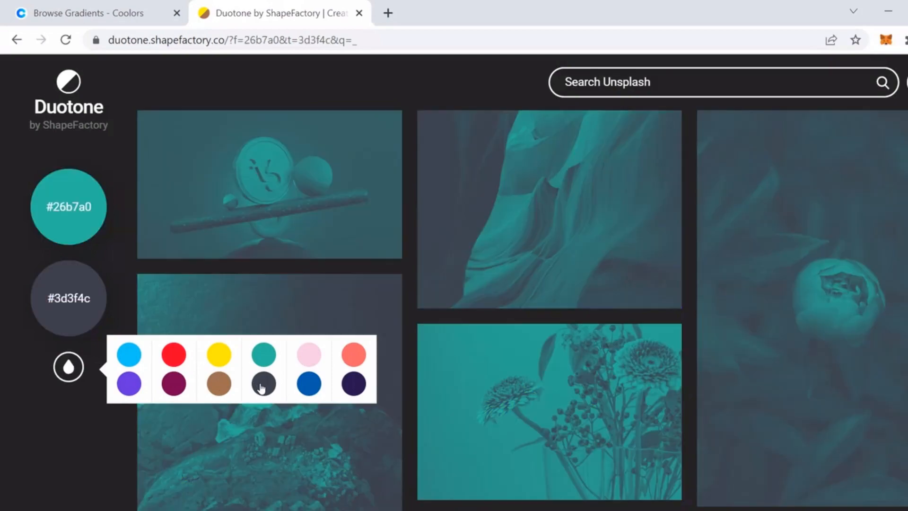
left_click(309, 385)
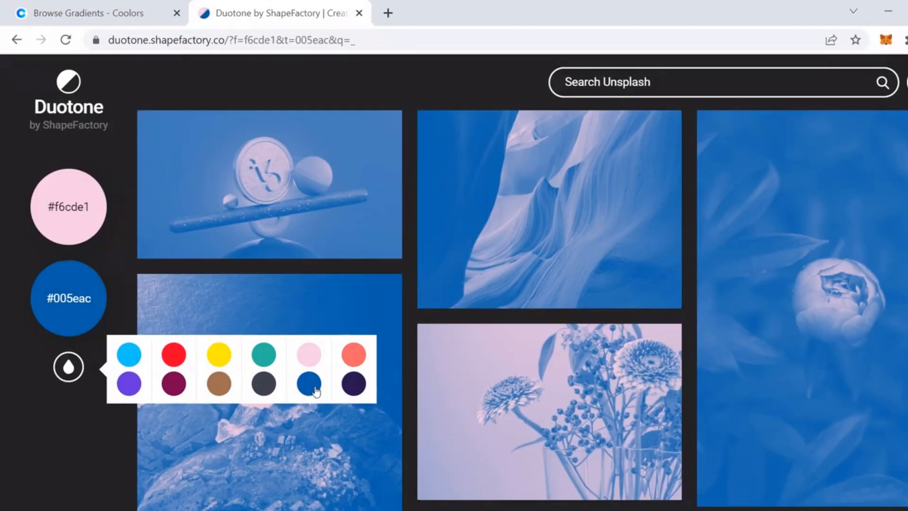
left_click(356, 387)
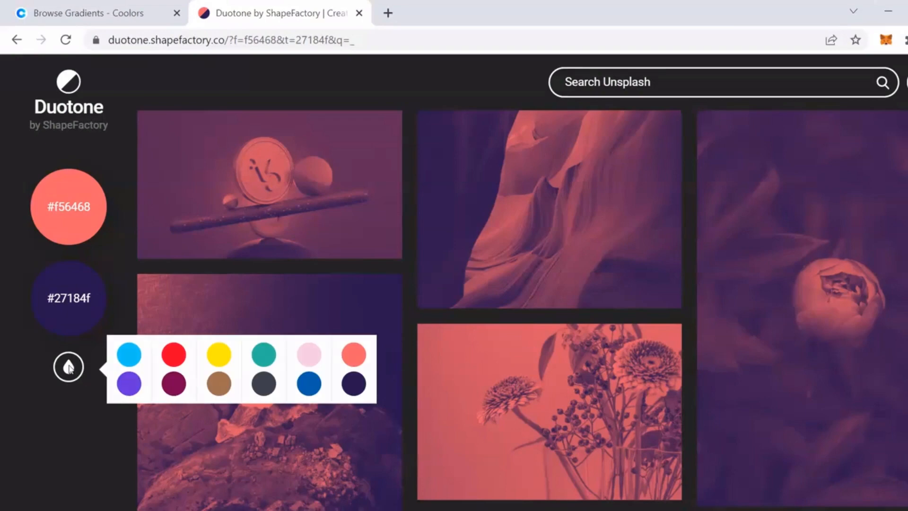
left_click(175, 381)
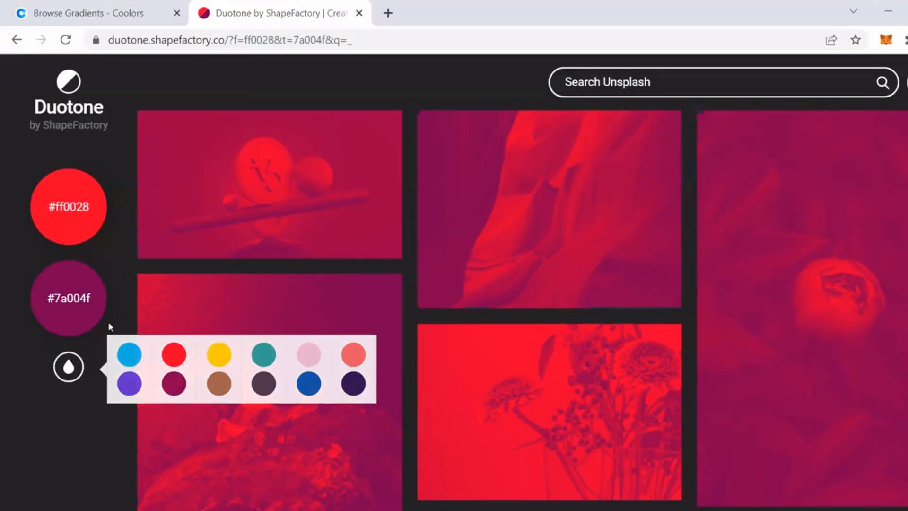
left_click(82, 291)
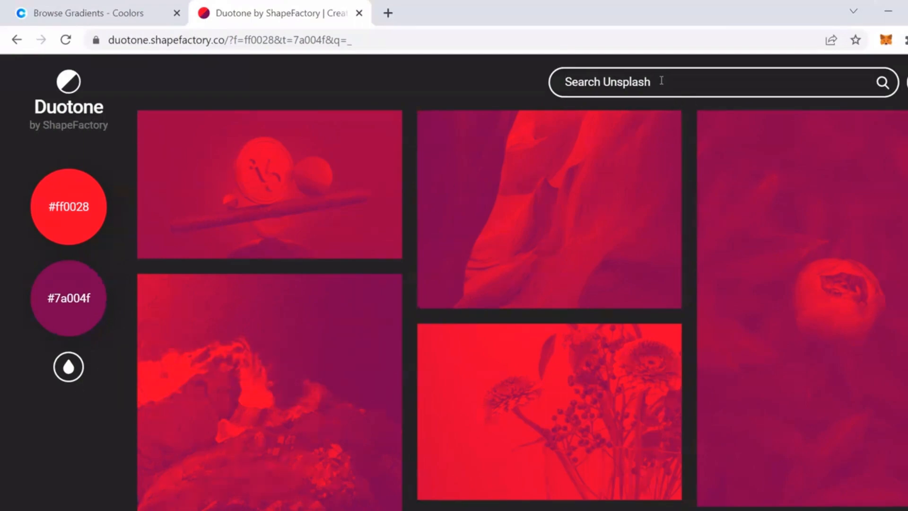
Search Unsplash for Batman and open the close-up Batman photo from the results.
type("Bat")
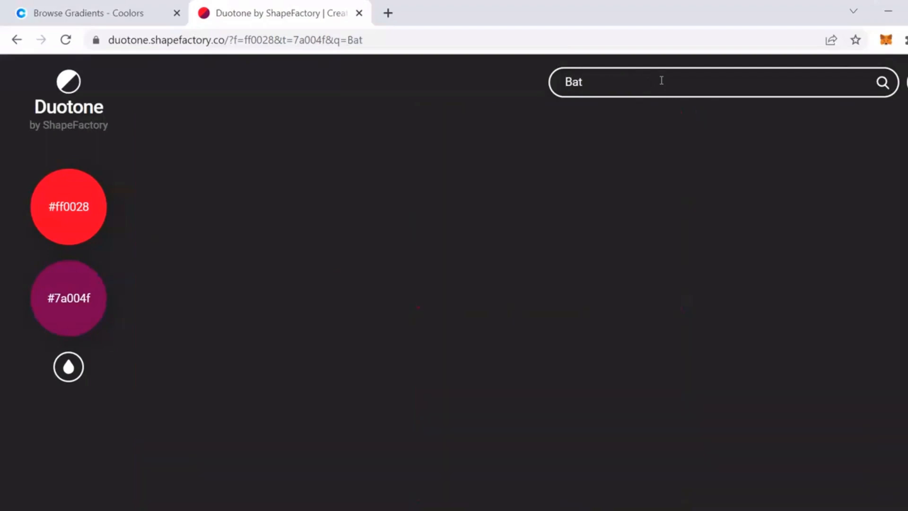
type("man")
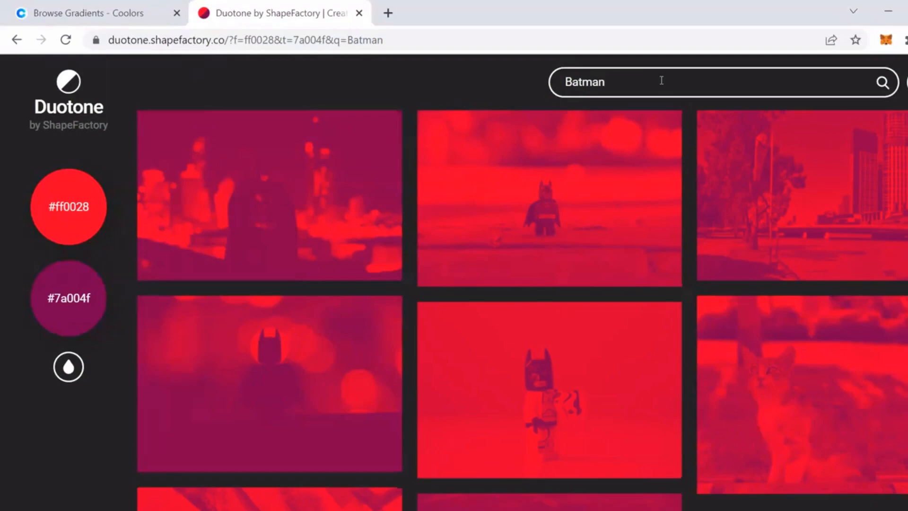
scroll(586, 324, "down", 10)
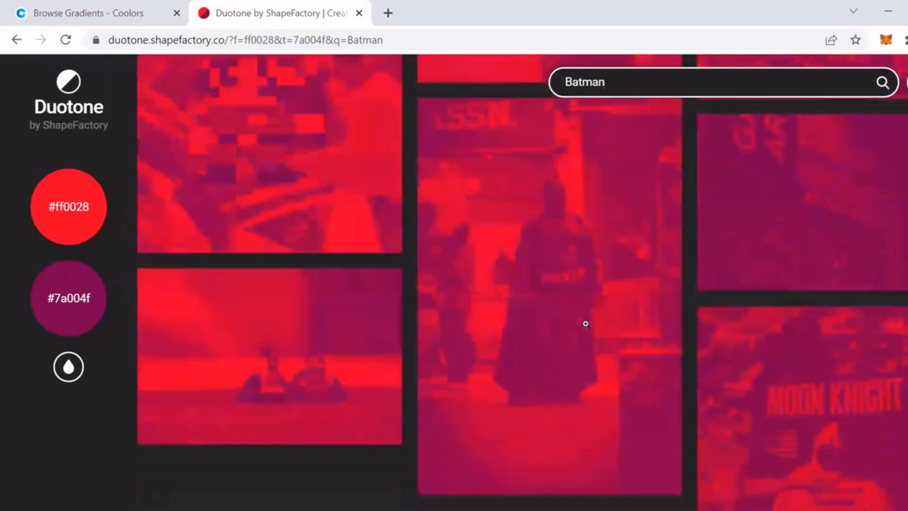
scroll(586, 324, "down", 5)
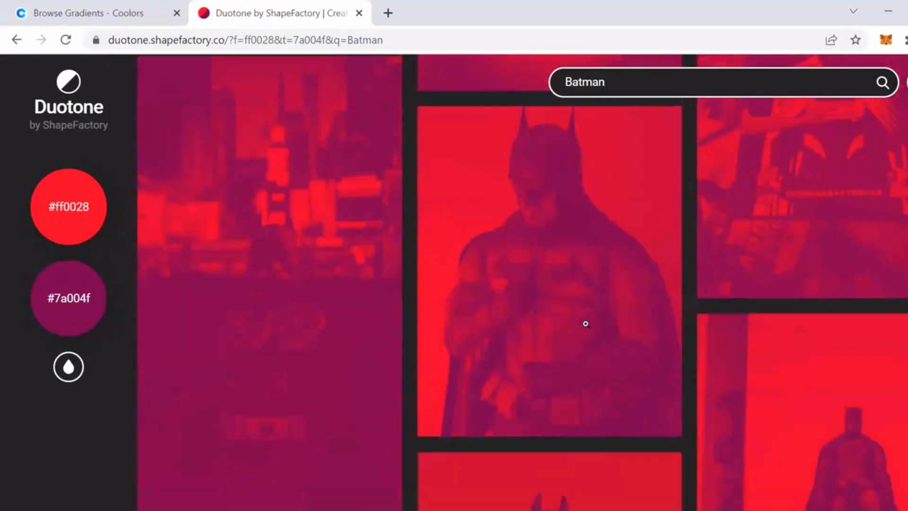
scroll(671, 302, "down", 5)
scroll(611, 235, "up", 5)
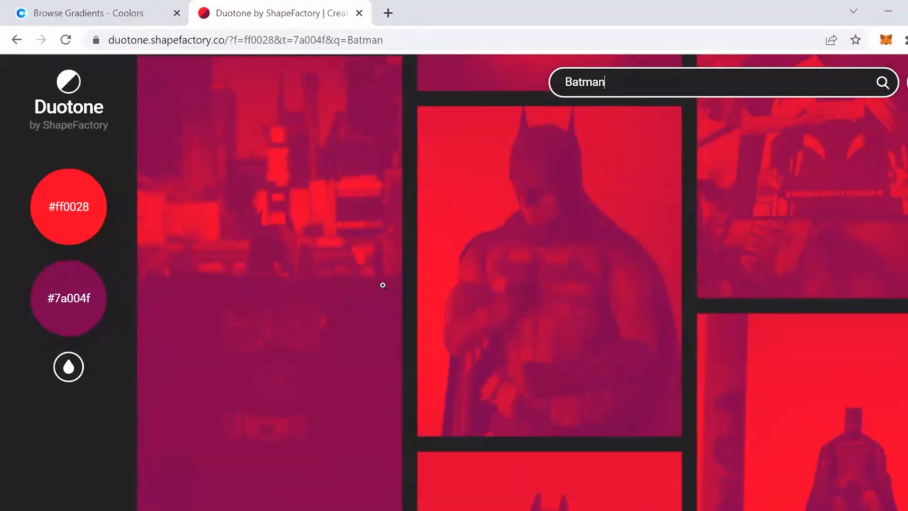
left_click(603, 289)
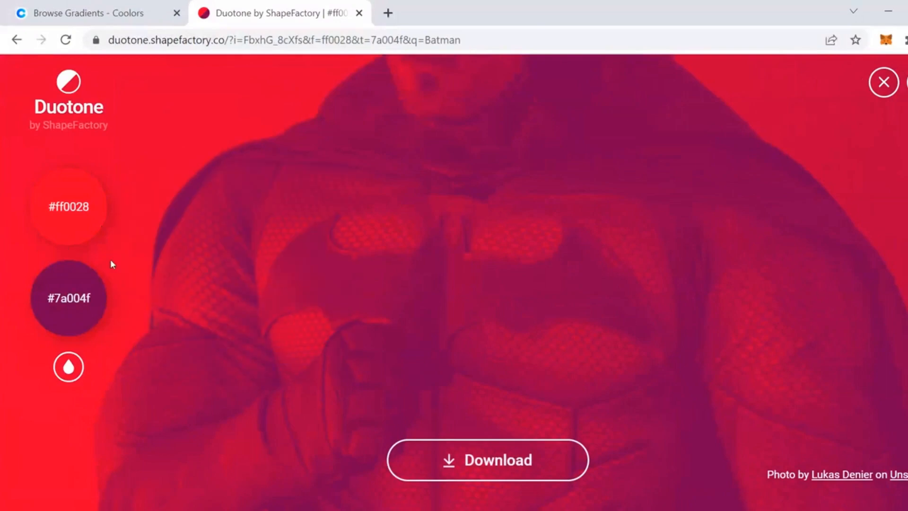
Change the second duotone color to a dark #2e041d with the color picker.
mouse_move(71, 317)
mouse_move(95, 304)
left_click_drag(343, 306, 324, 333)
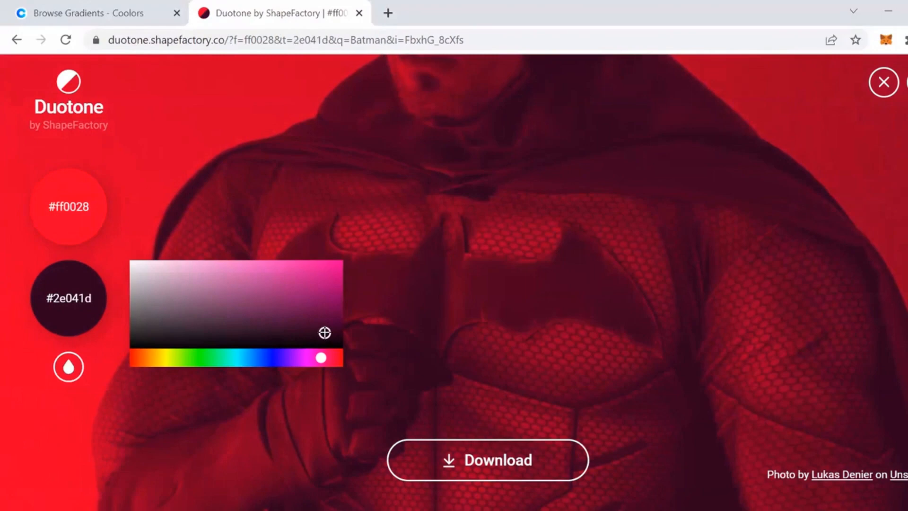
left_click(332, 219)
left_click(87, 213)
left_click(77, 325)
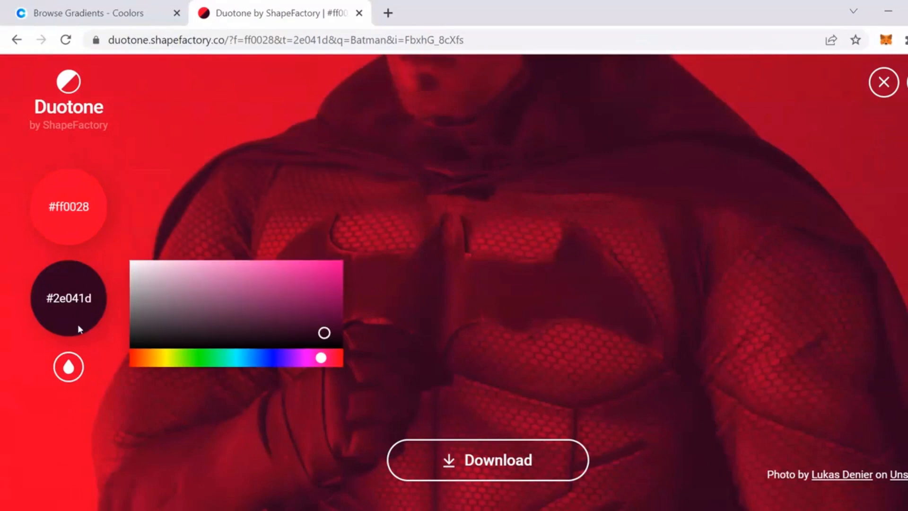
left_click(67, 356)
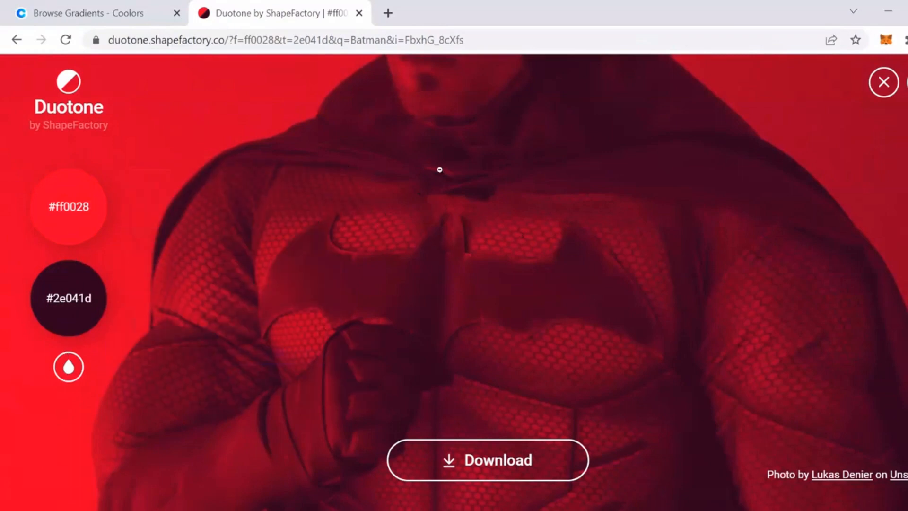
Download the duotone Batman image and close the photo view.
left_click(486, 461)
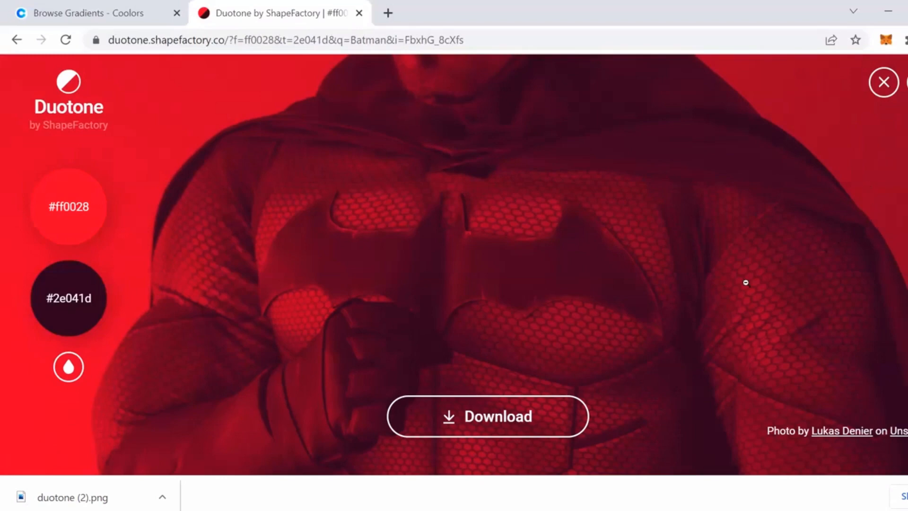
left_click(884, 84)
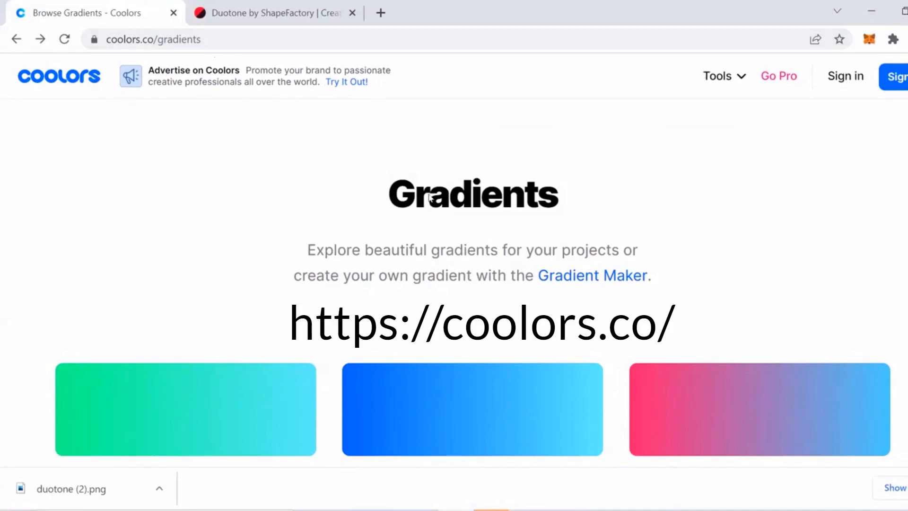
Browse the Coolors gradient collection and copy the FFF95B stop of the orange-to-yellow gradient.
scroll(835, 198, "down", 3)
scroll(424, 142, "up", 3)
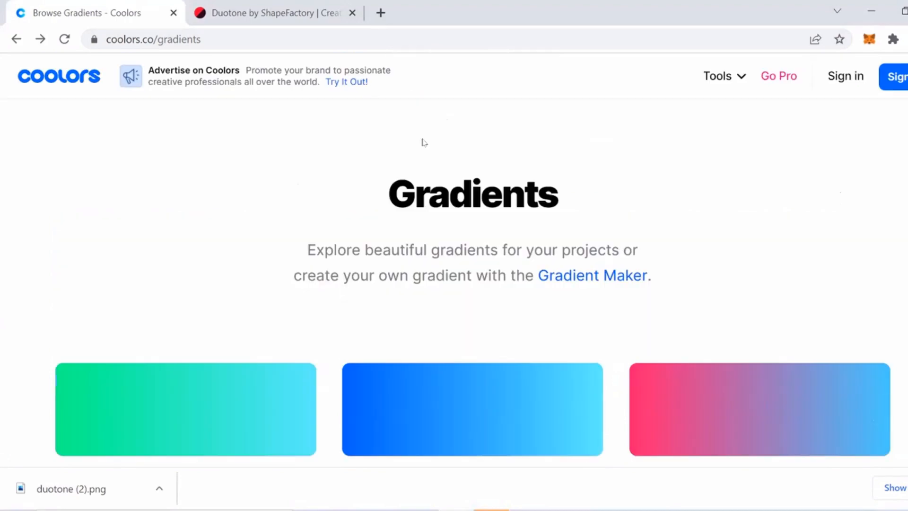
scroll(781, 220, "down", 5)
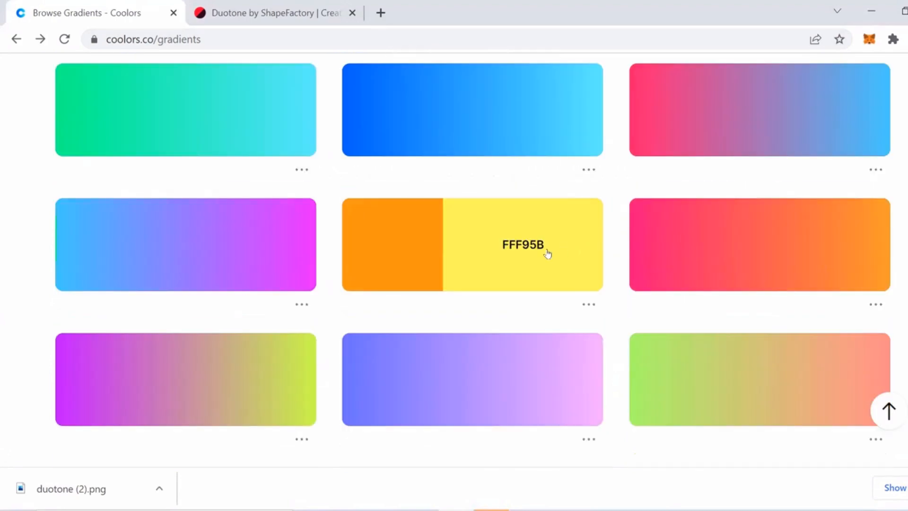
scroll(548, 254, "up", 3)
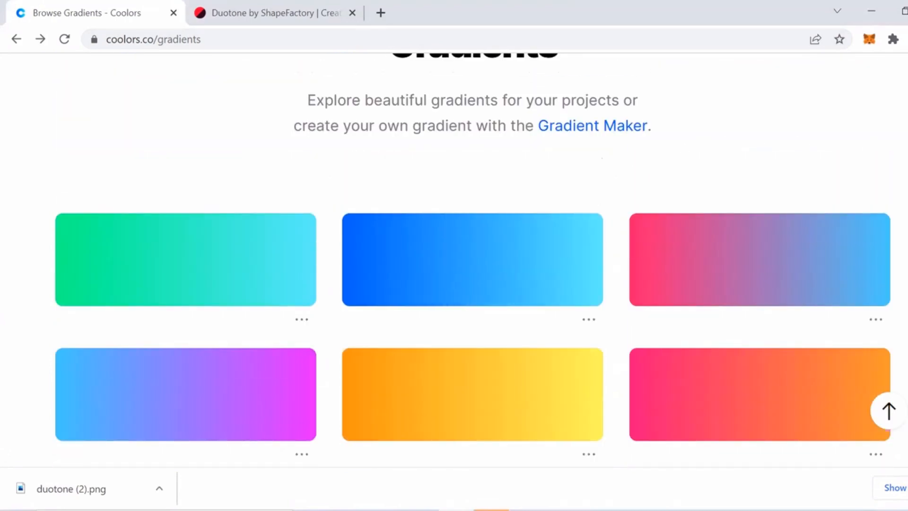
scroll(454, 260, "up", 3)
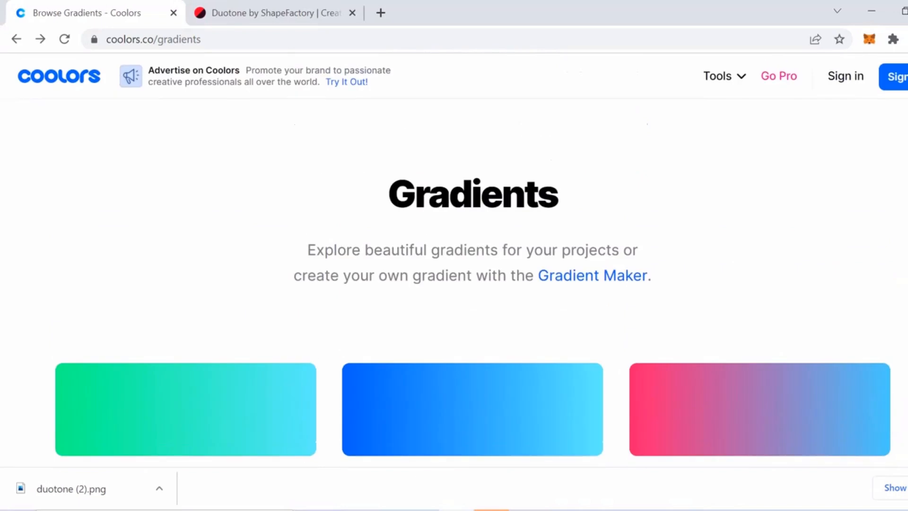
scroll(454, 261, "down", 3)
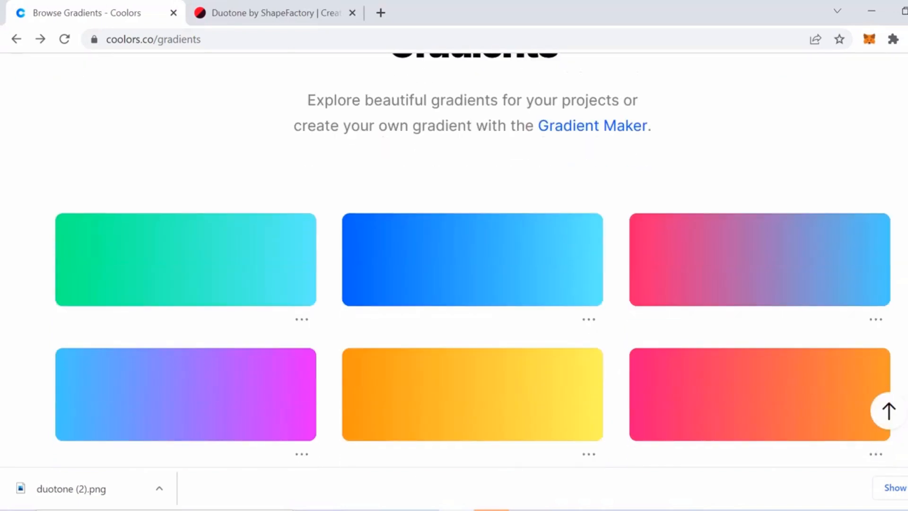
scroll(454, 260, "down", 2)
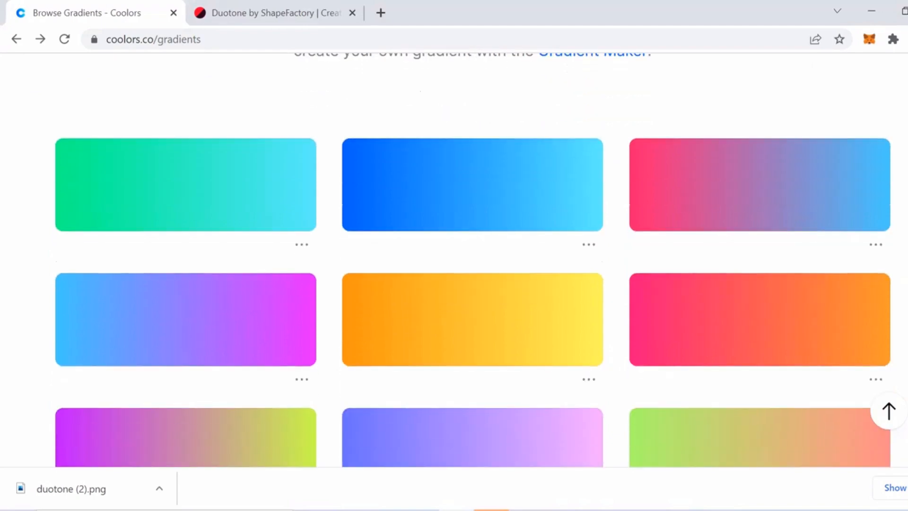
scroll(454, 260, "down", 8)
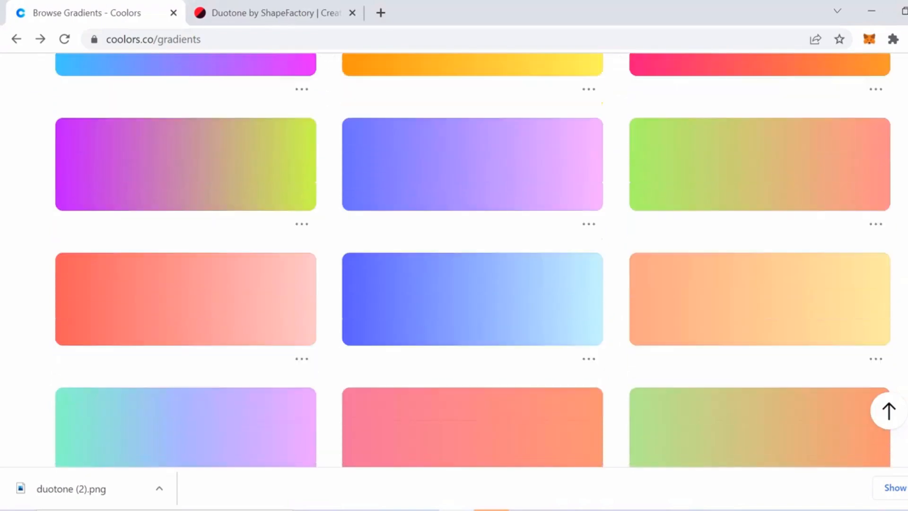
scroll(454, 260, "up", 13)
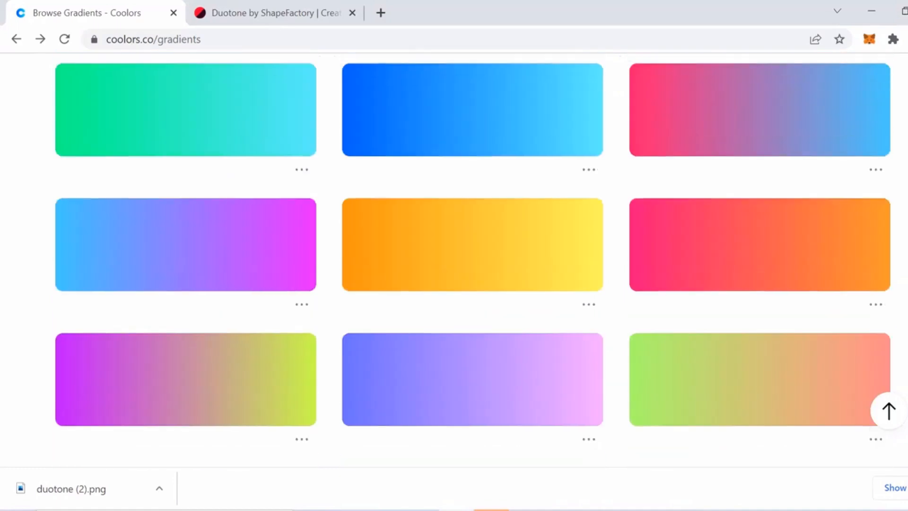
scroll(454, 260, "up", 2)
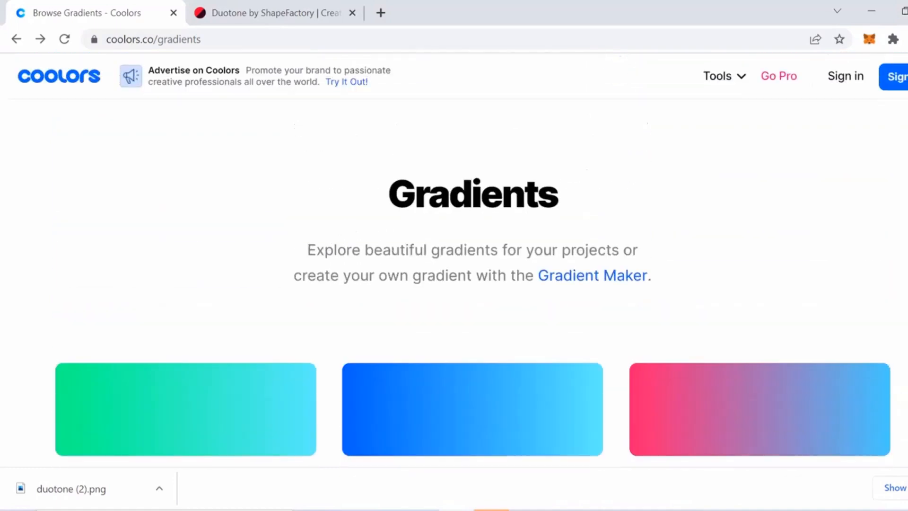
scroll(681, 261, "down", 2)
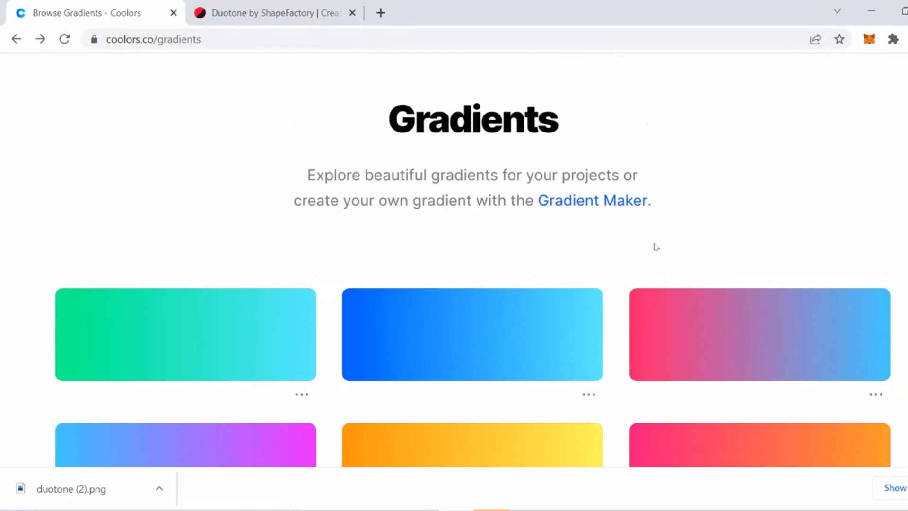
scroll(865, 254, "down", 5)
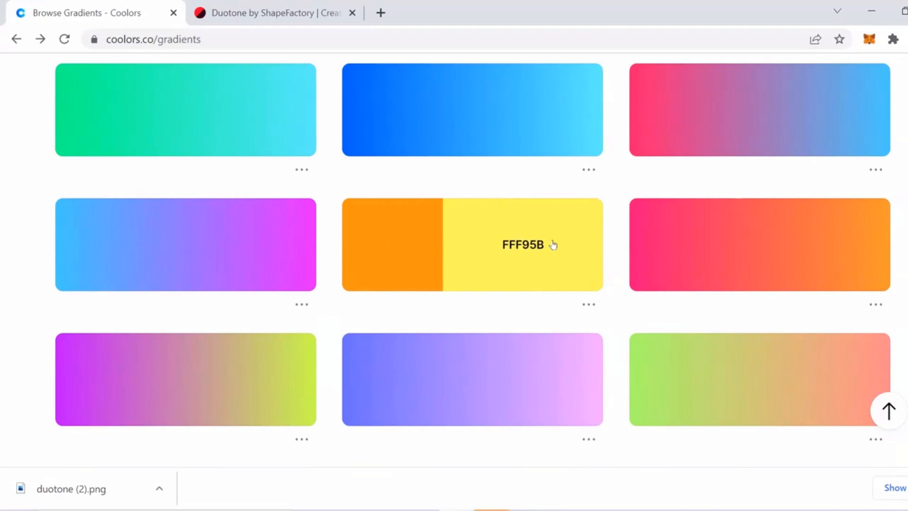
left_click(412, 250)
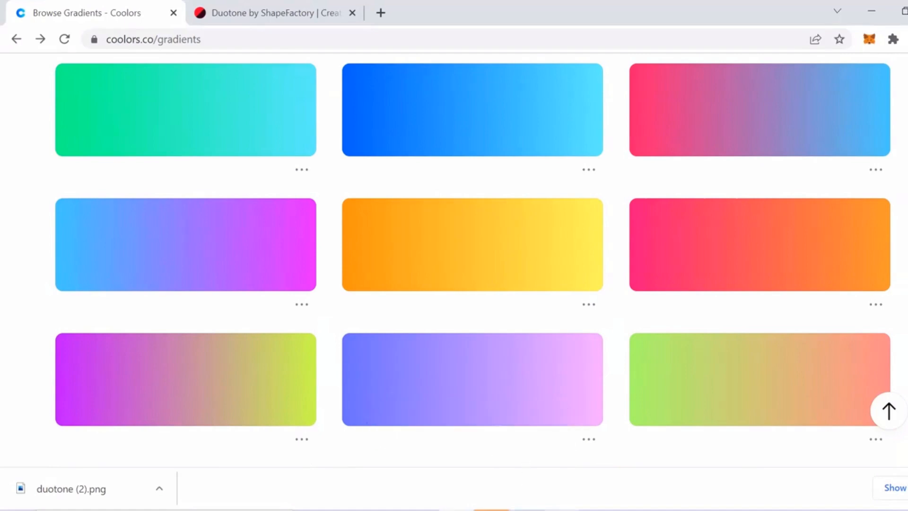
mouse_move(562, 510)
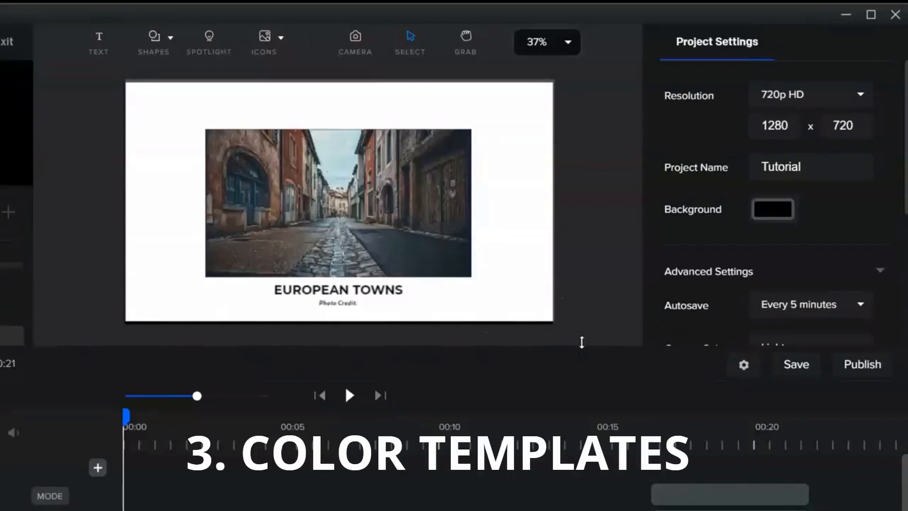
left_click_drag(582, 344, 576, 452)
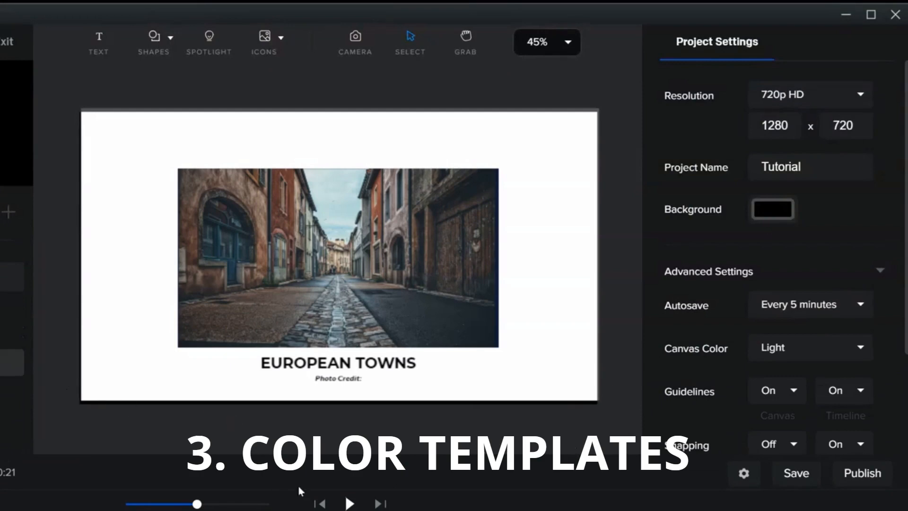
left_click(334, 263)
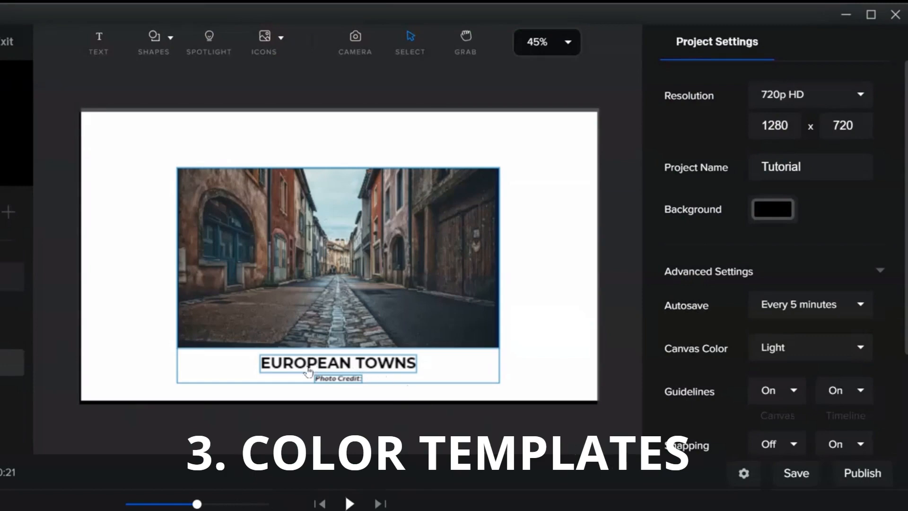
left_click(316, 424)
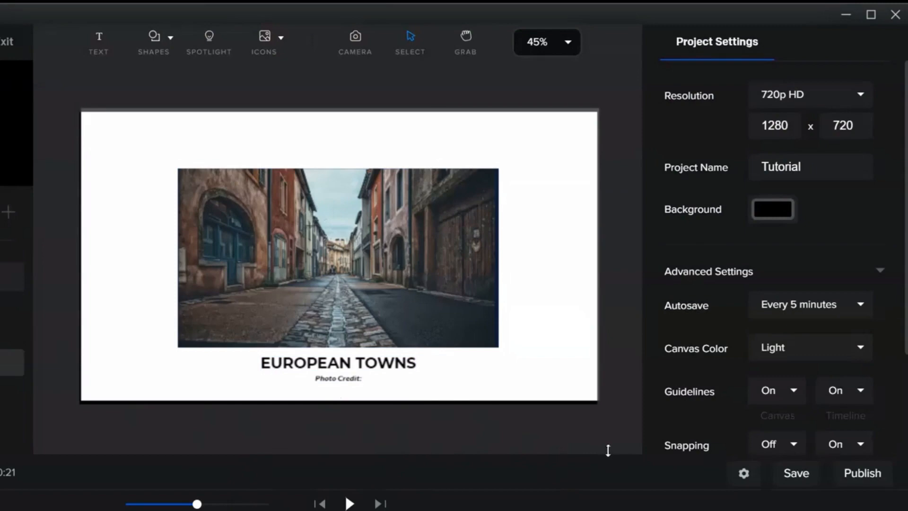
left_click_drag(608, 450, 615, 378)
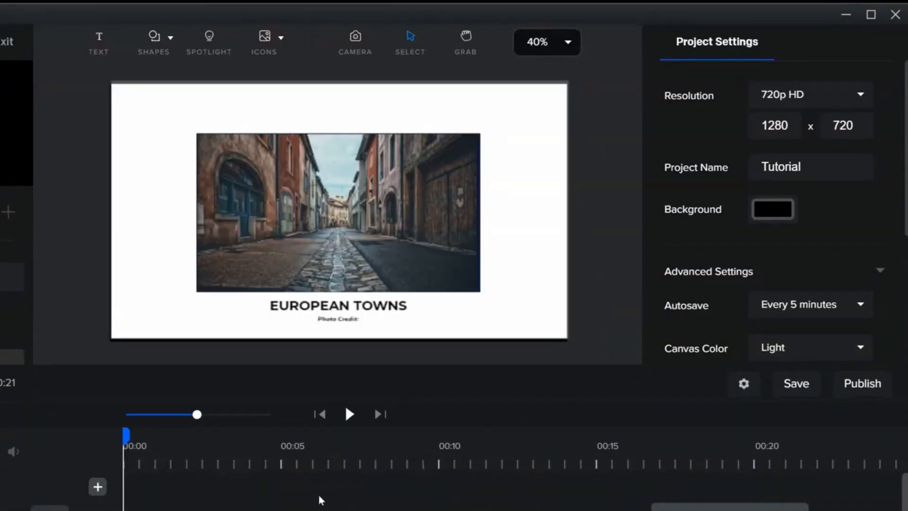
Select the slide's background shape at the 5-second mark and switch its fill to a linear gradient.
left_click(197, 456)
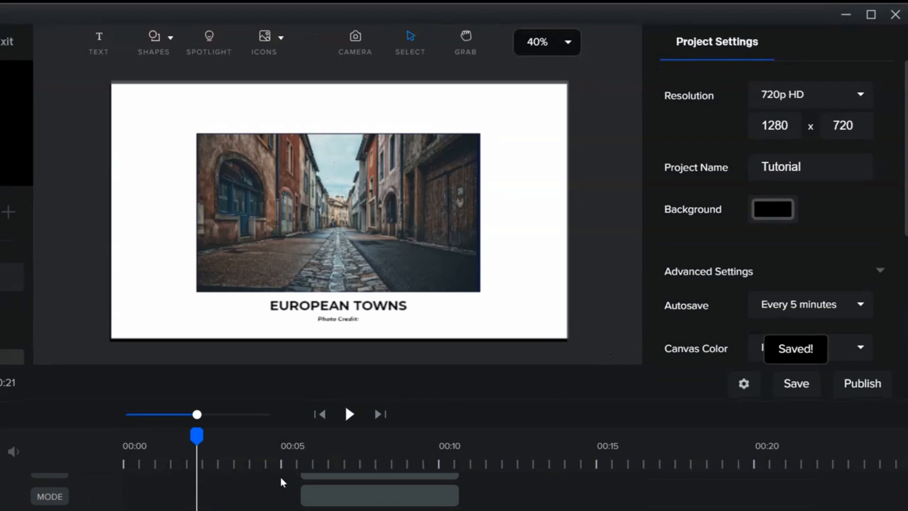
left_click(288, 465)
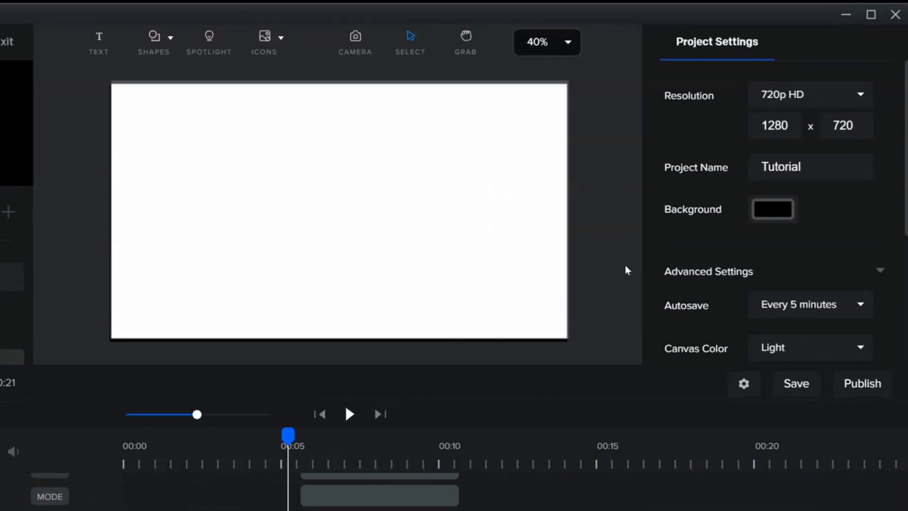
left_click(438, 256)
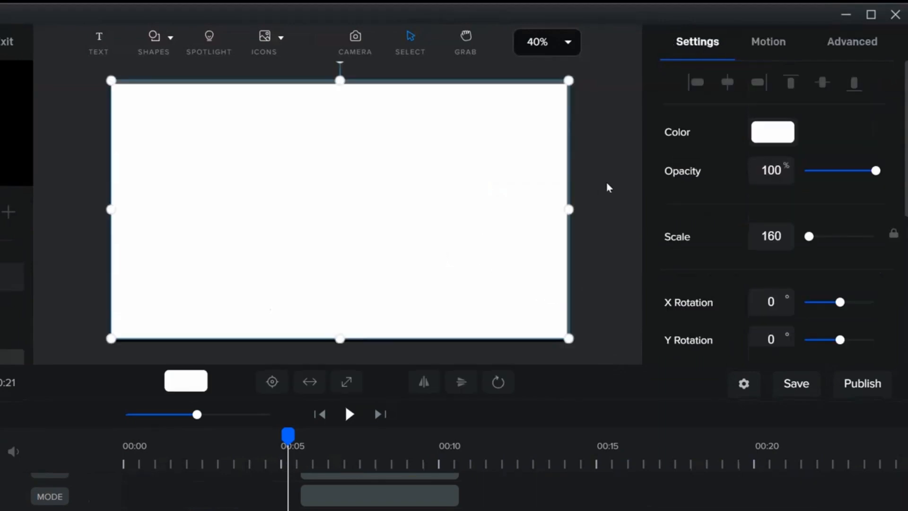
left_click(778, 133)
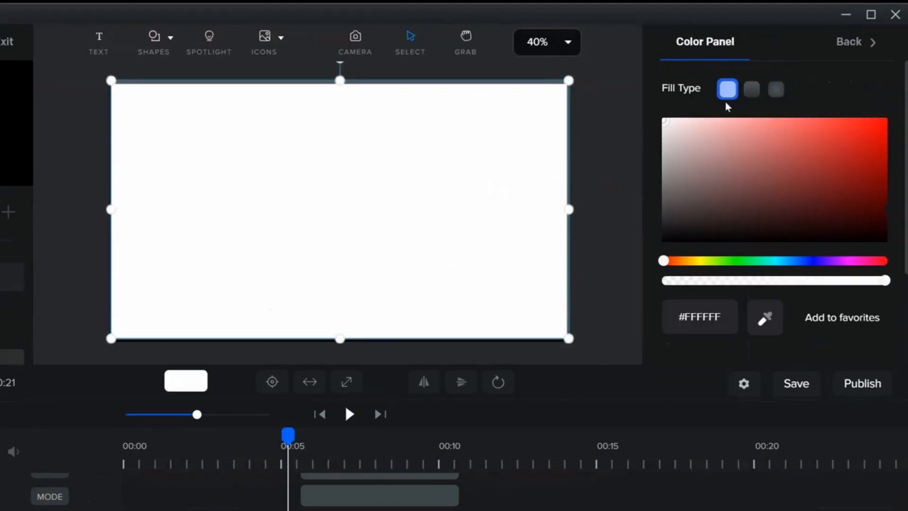
left_click(749, 95)
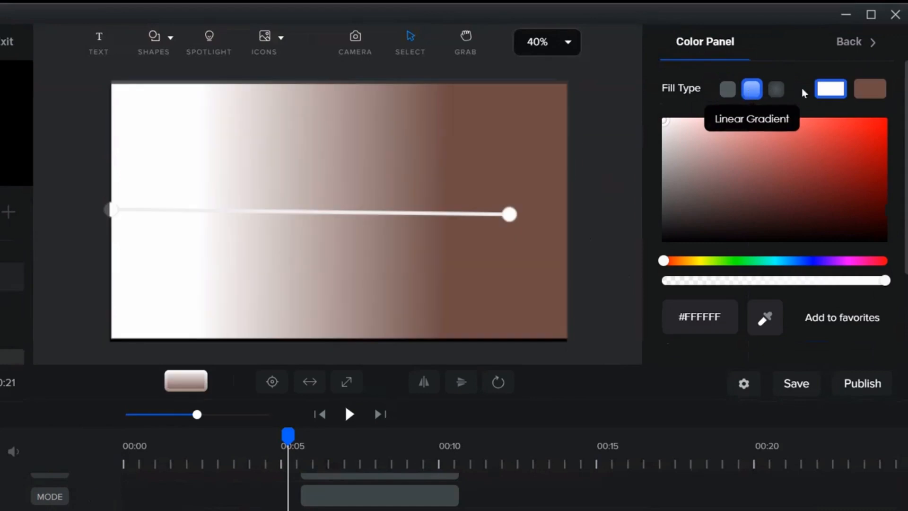
Set the gradient's first color to #FF930F.
key("BackSpace")
key("BackSpace")
key("BackSpace")
key("BackSpace")
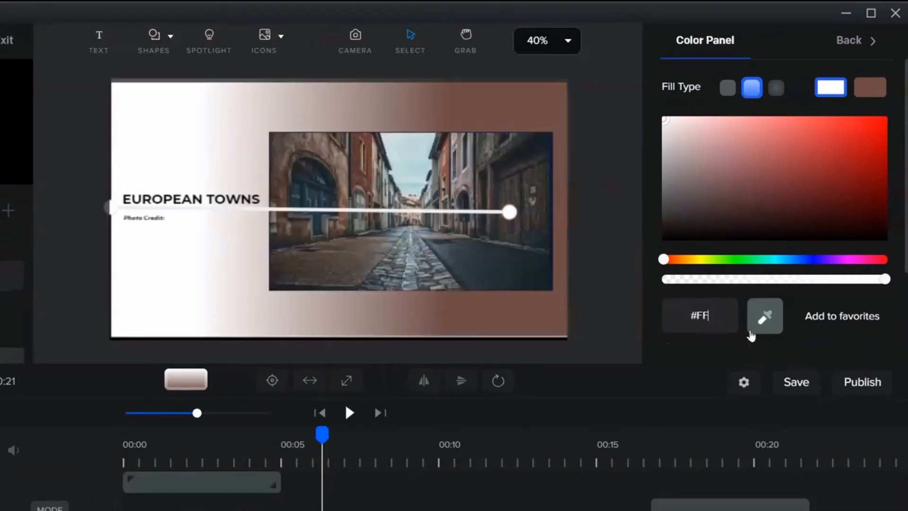
key("BackSpace")
key("BackSpace")
key("BackSpace")
type("#FF930F")
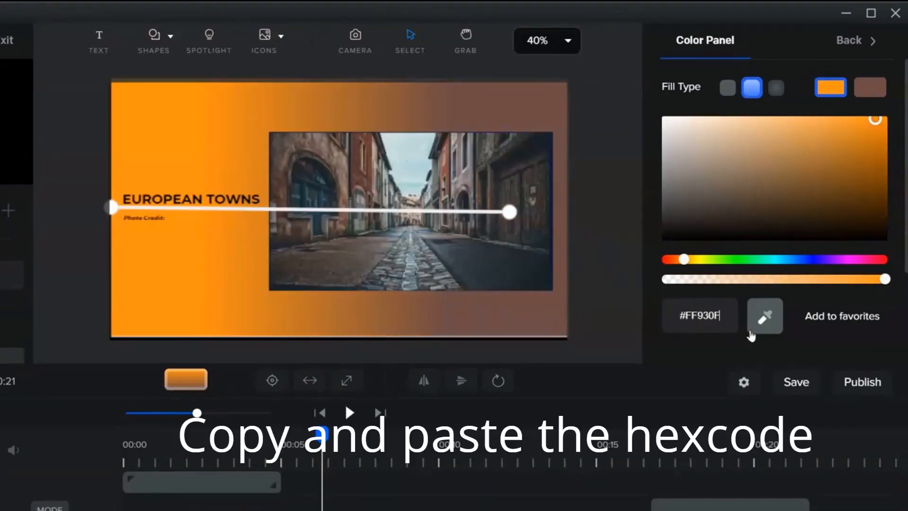
Set the gradient's second color to #FFF95B, copied from the orange-to-yellow Coolors gradient.
left_click(868, 89)
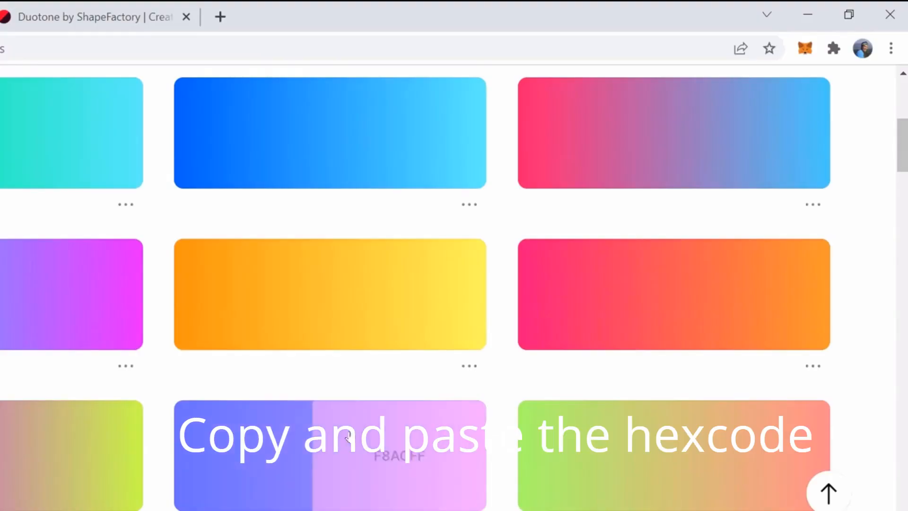
left_click(407, 303)
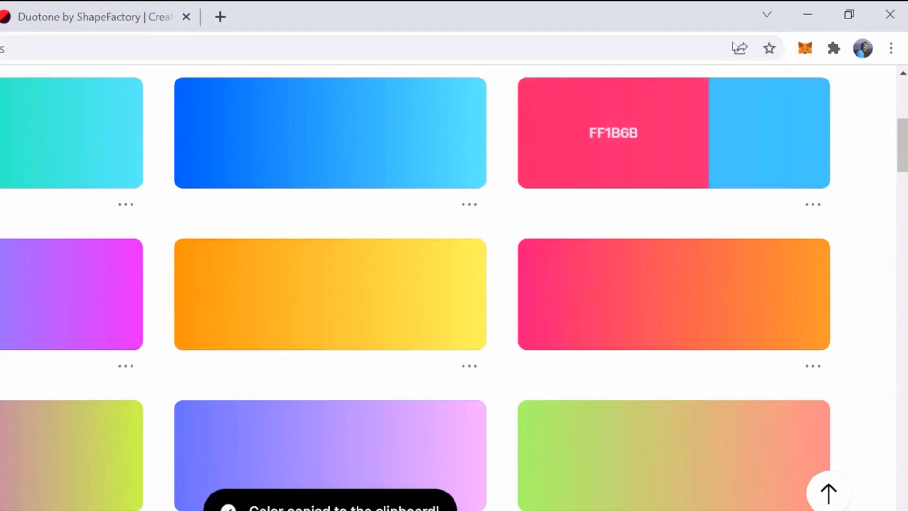
left_click(808, 14)
left_click(728, 312)
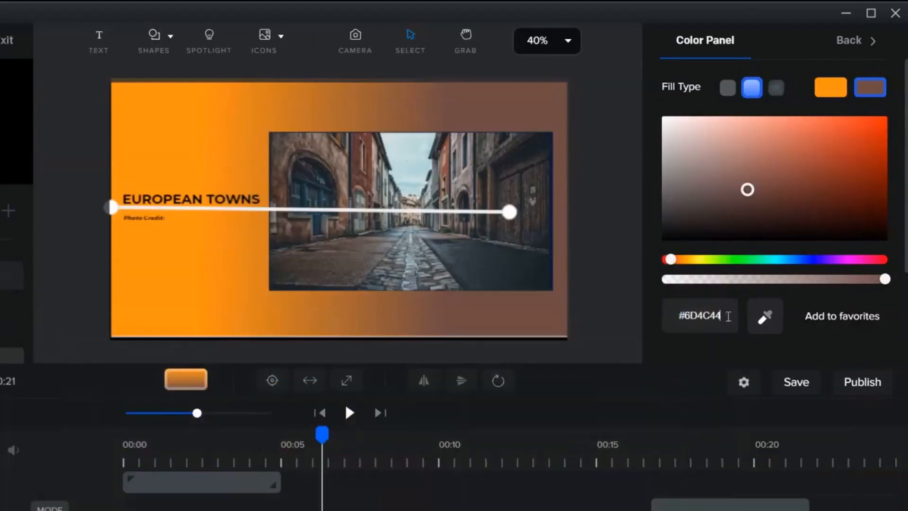
key("BackSpace")
key("BackSpace")
key("BackSpace")
key("BackSpace")
key("BackSpace")
key("BackSpace")
key("BackSpace")
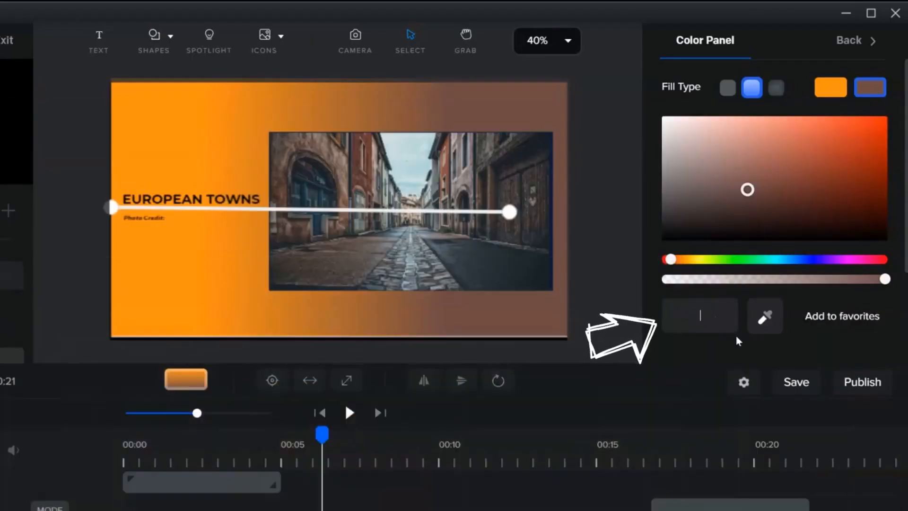
key("ctrl+v")
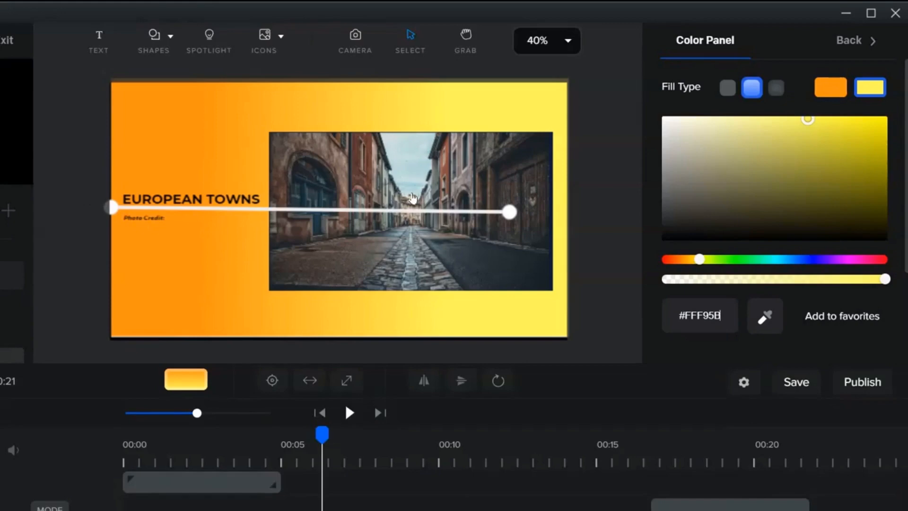
Move the color palette image's clip earlier in the timeline so it starts under the playhead.
scroll(466, 491, "down", 2)
scroll(466, 491, "down", 4)
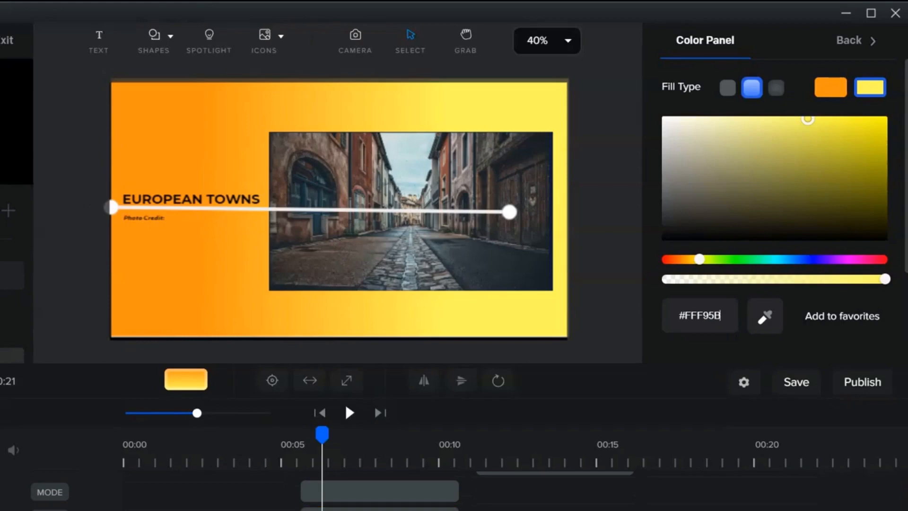
scroll(325, 478, "down", 2)
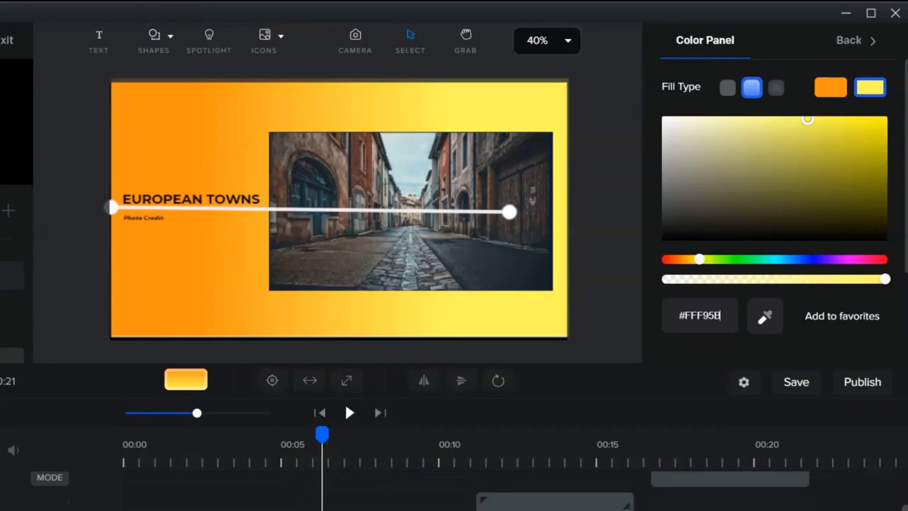
left_click(69, 283)
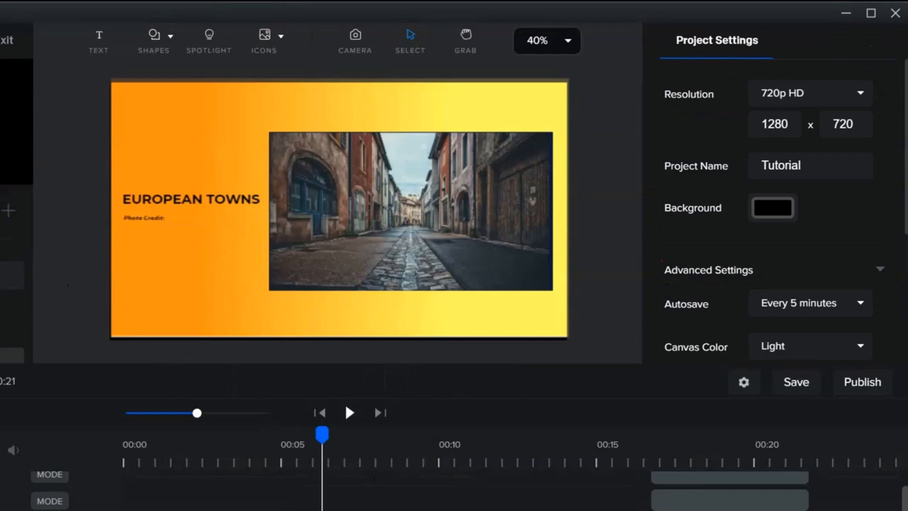
scroll(464, 491, "up", 2)
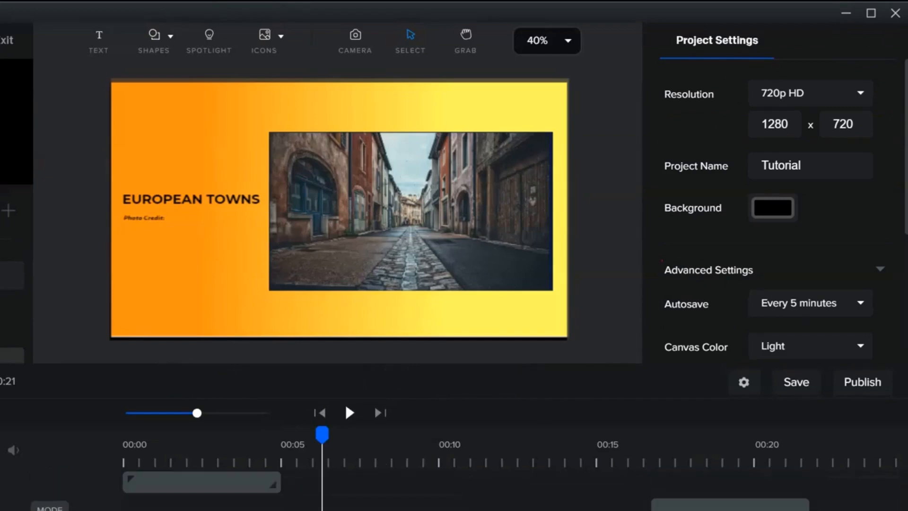
scroll(463, 491, "down", 2)
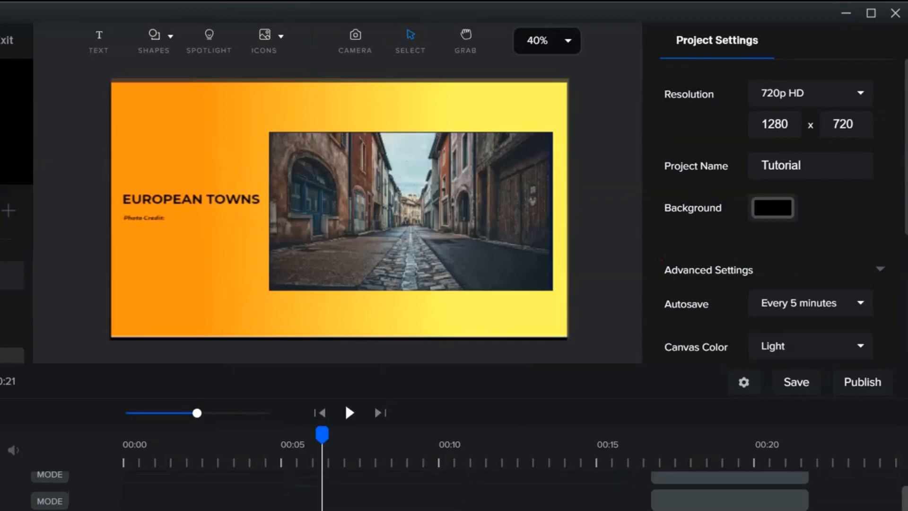
left_click_drag(699, 501, 308, 500)
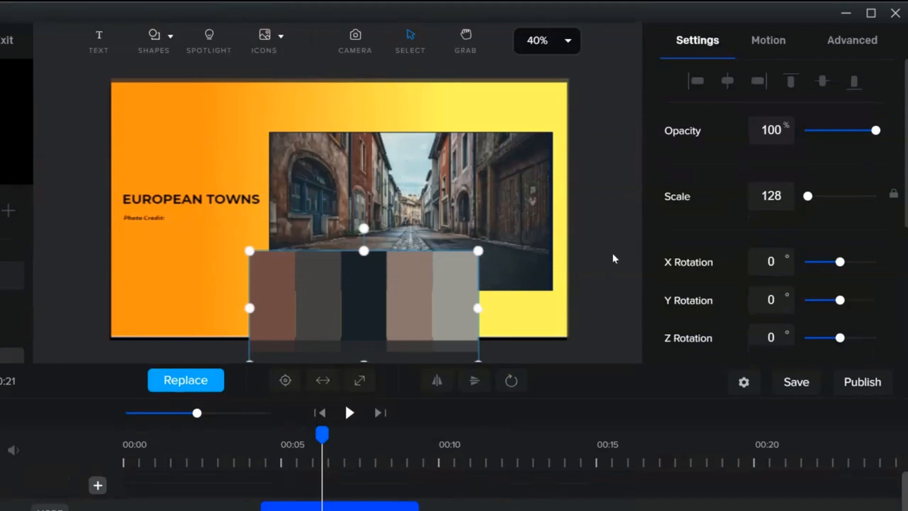
Move the color palette image down toward the slide's bottom edge.
left_click(389, 352)
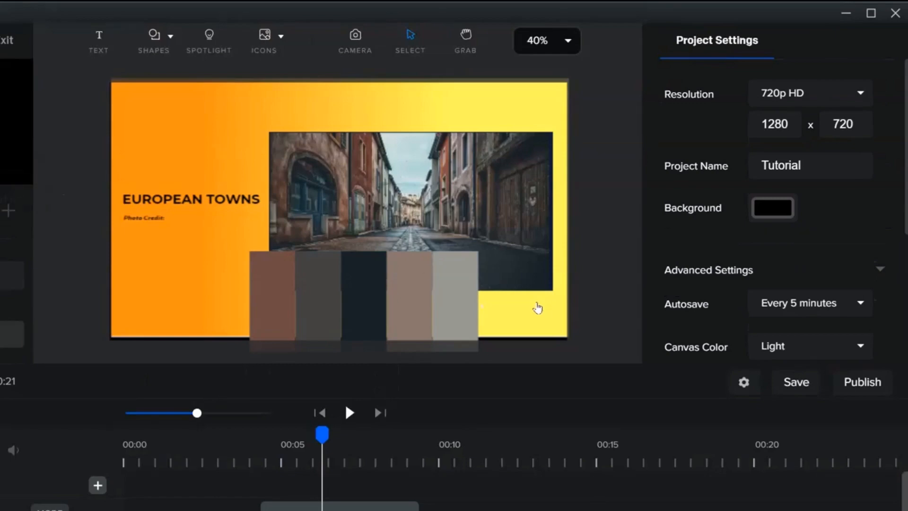
left_click(407, 298)
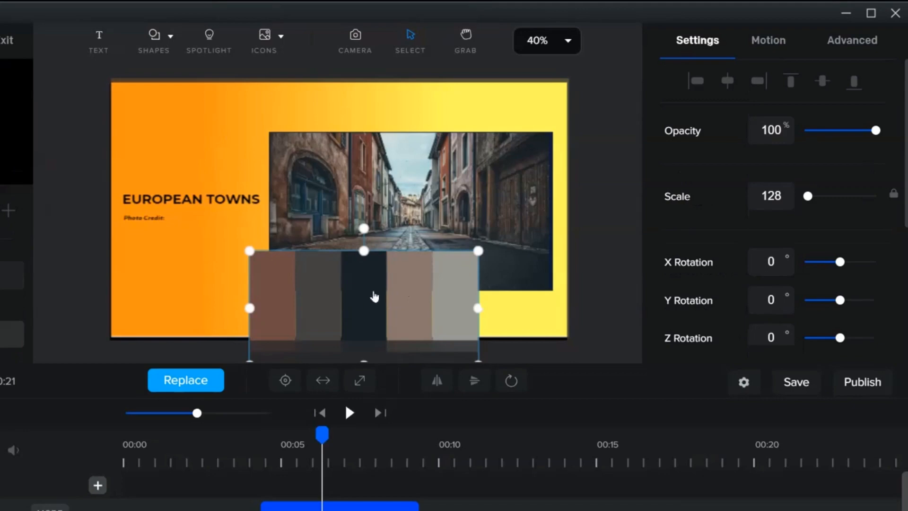
left_click_drag(376, 290, 369, 316)
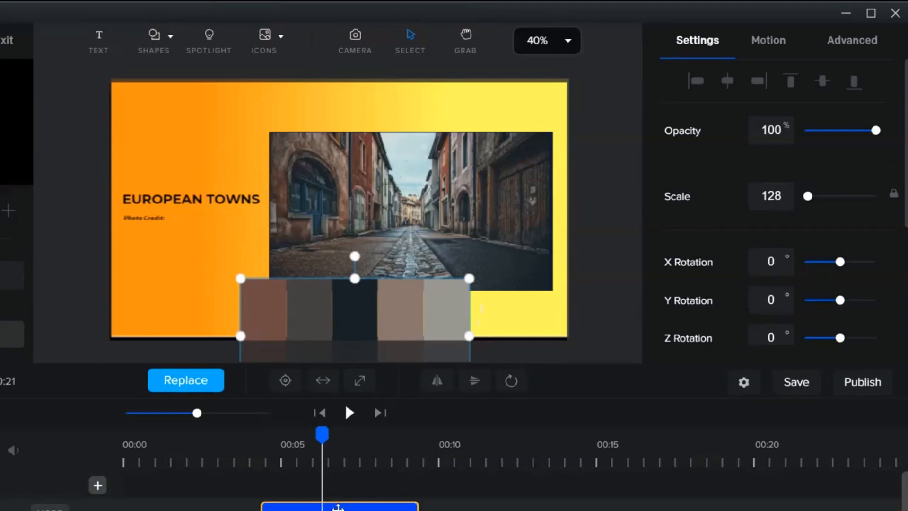
Use the eyedropper to set the background gradient's first color to the palette's rightmost grey swatch.
left_click(591, 242)
left_click(482, 110)
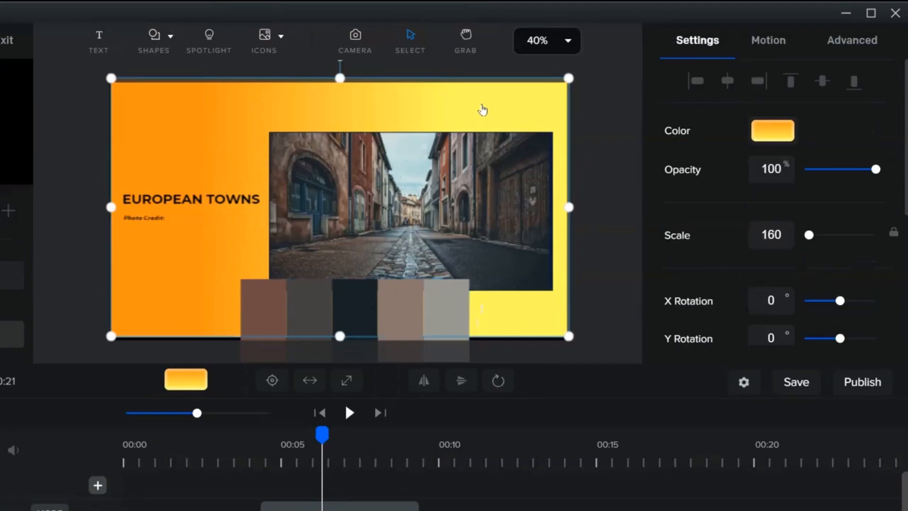
left_click(772, 130)
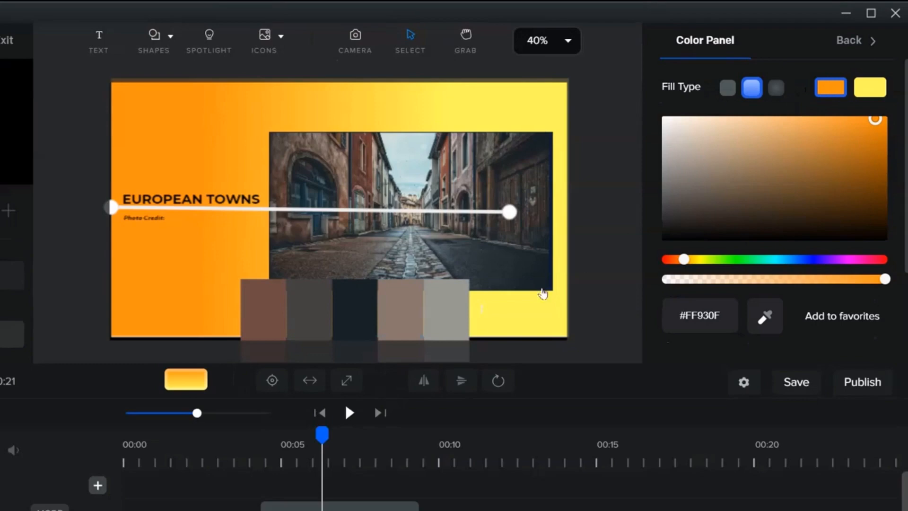
left_click(440, 304)
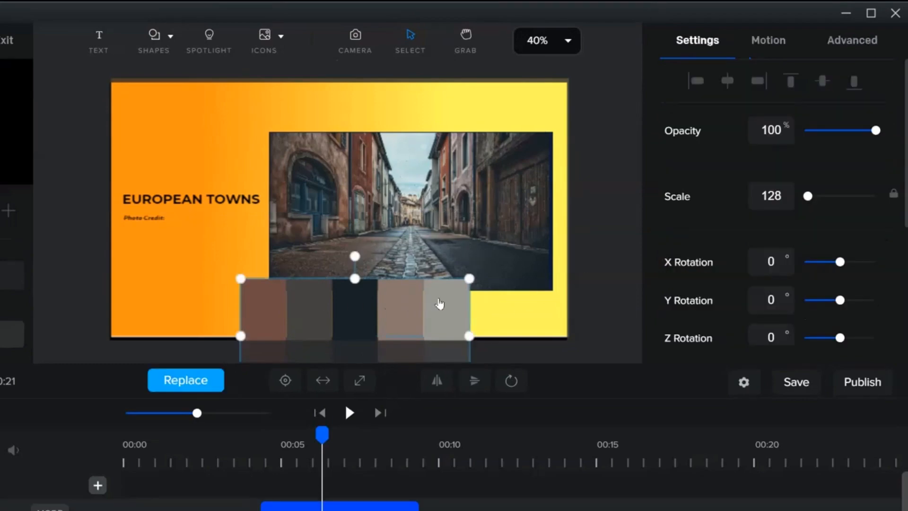
left_click(239, 141)
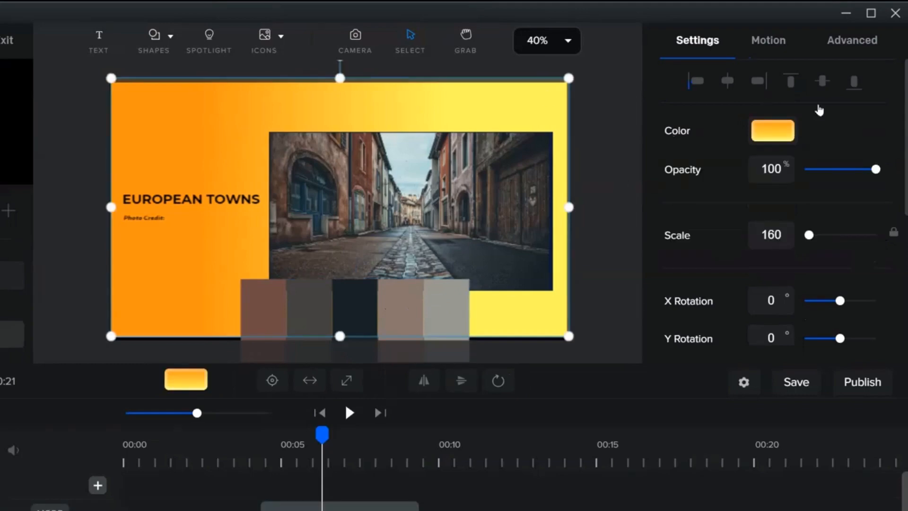
left_click(767, 132)
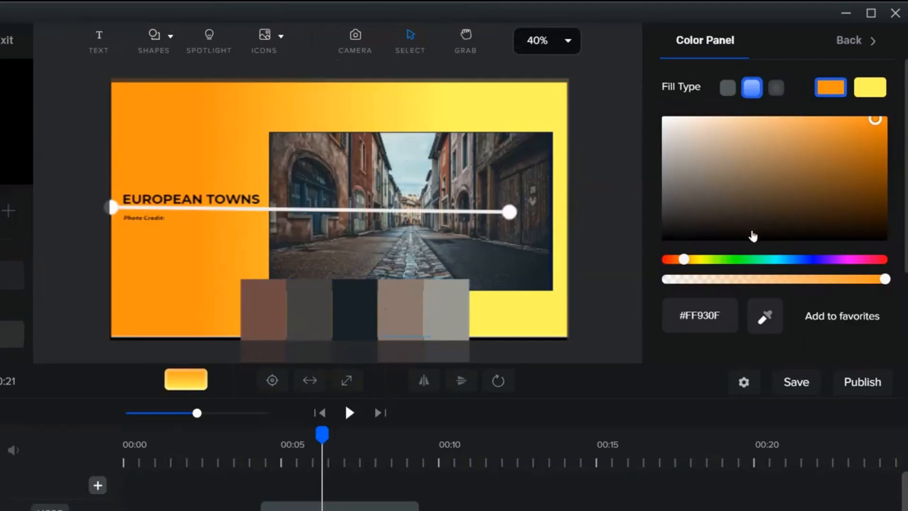
left_click(765, 318)
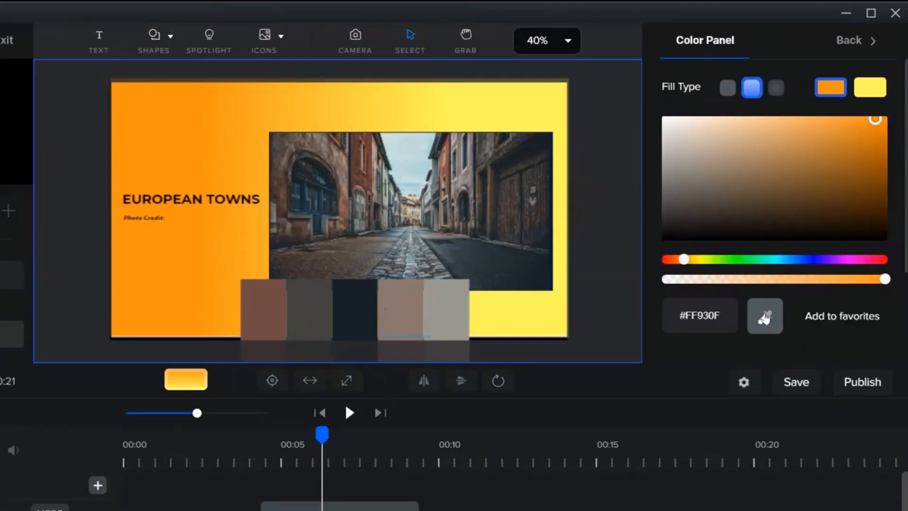
left_click(444, 310)
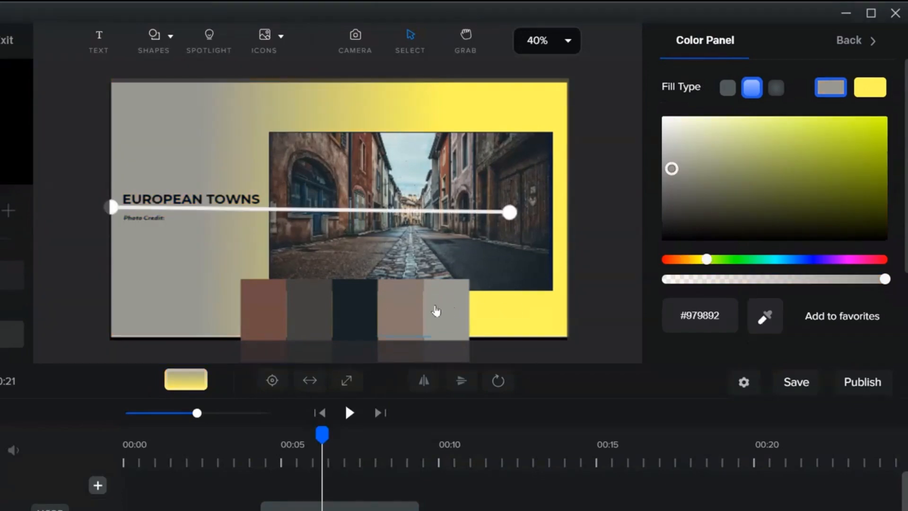
Use the eyedropper to set the gradient's second color to the palette's leftmost brown swatch.
left_click(878, 86)
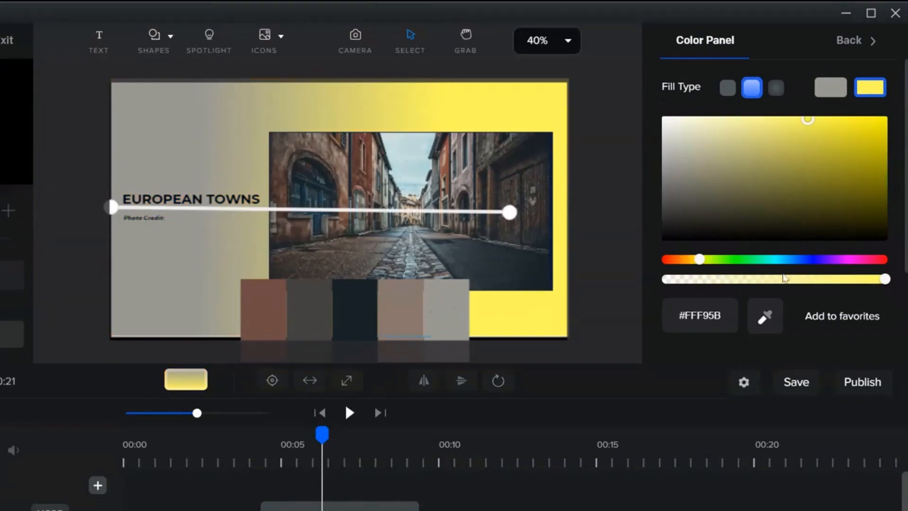
left_click(765, 322)
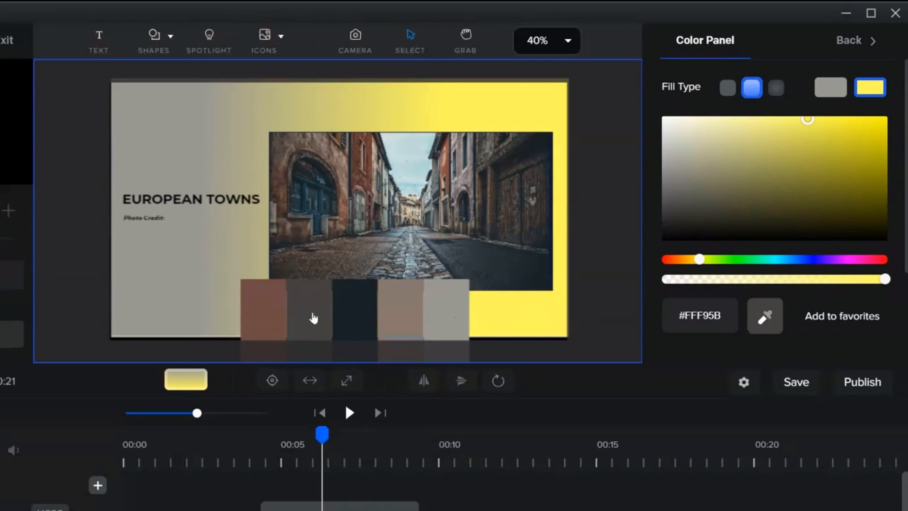
left_click(265, 314)
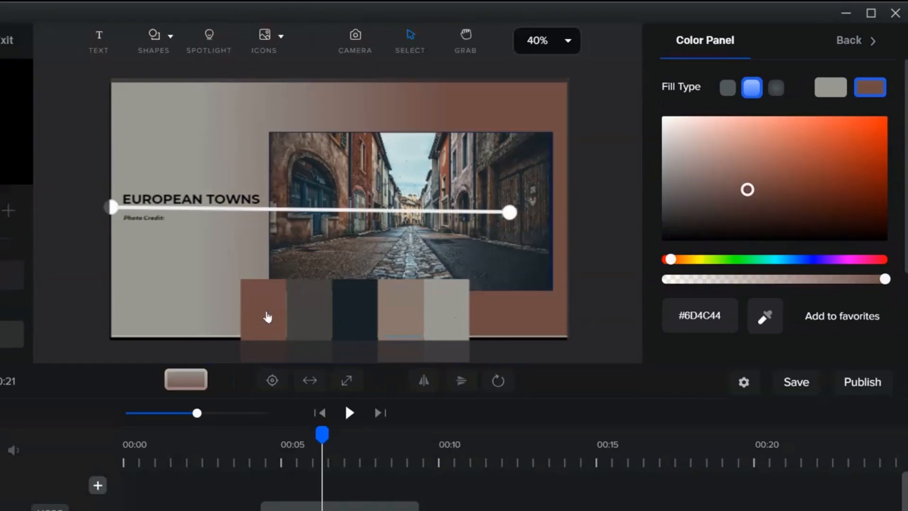
Nudge the color palette image slightly lower on the slide.
left_click(599, 272)
mouse_move(335, 310)
left_mouse_down()
mouse_move(361, 308)
mouse_move(334, 320)
left_mouse_up()
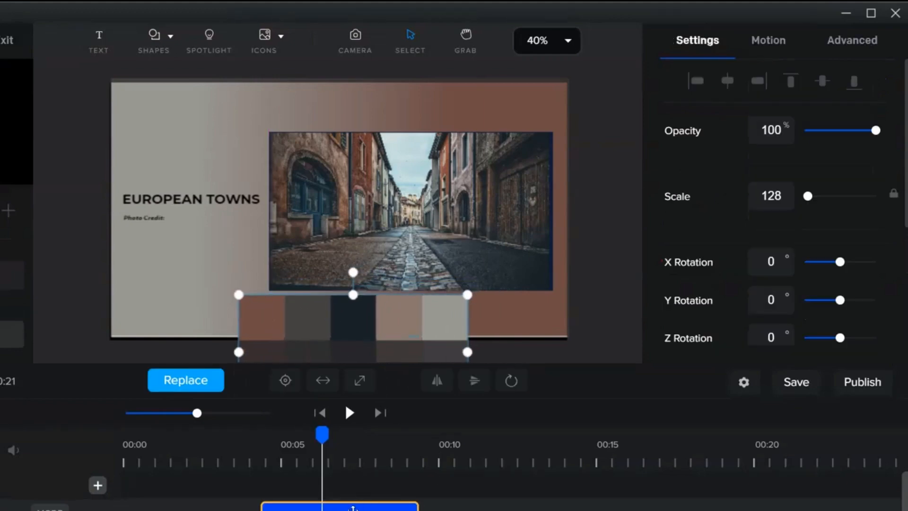
Shift the palette image's timeline clip later, then back to start near the 5-second mark.
left_click_drag(353, 504, 549, 505)
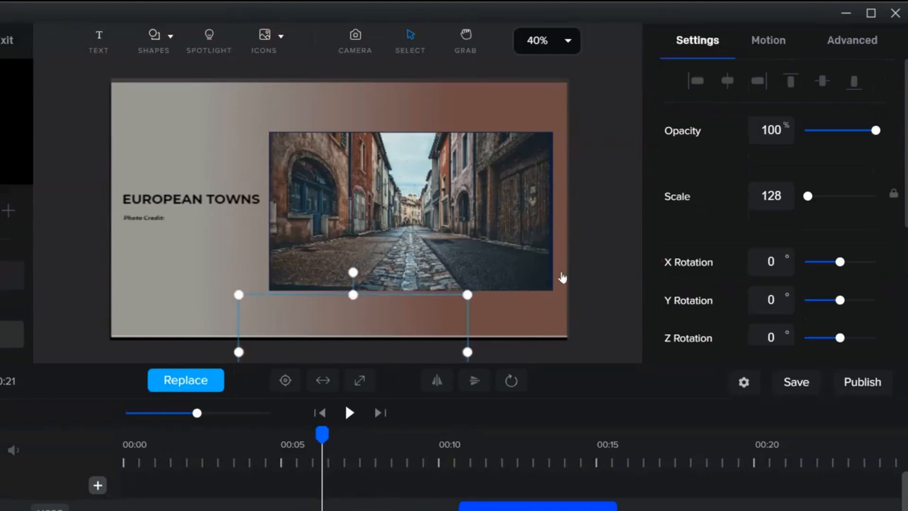
left_click(613, 204)
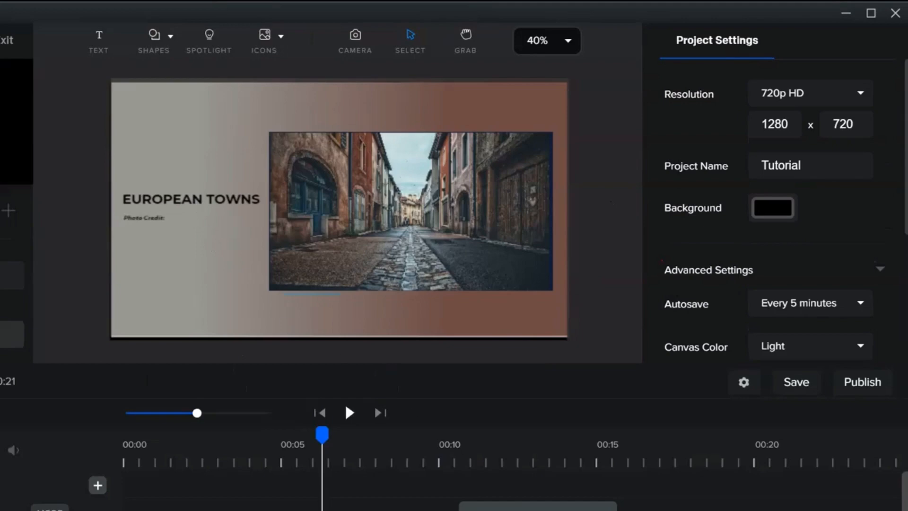
left_click_drag(538, 508, 360, 508)
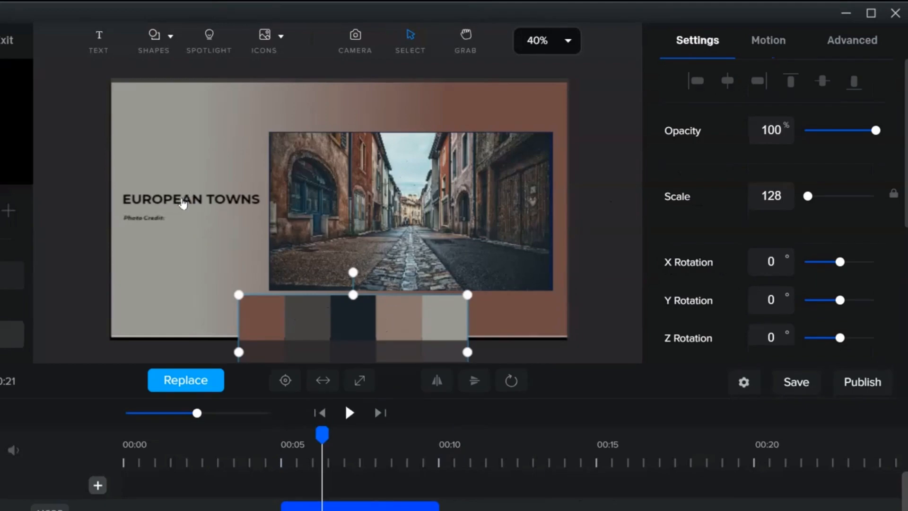
Use the eyedropper to color the EUROPEAN TOWNS title with the palette's leftmost brown swatch.
left_click(183, 198)
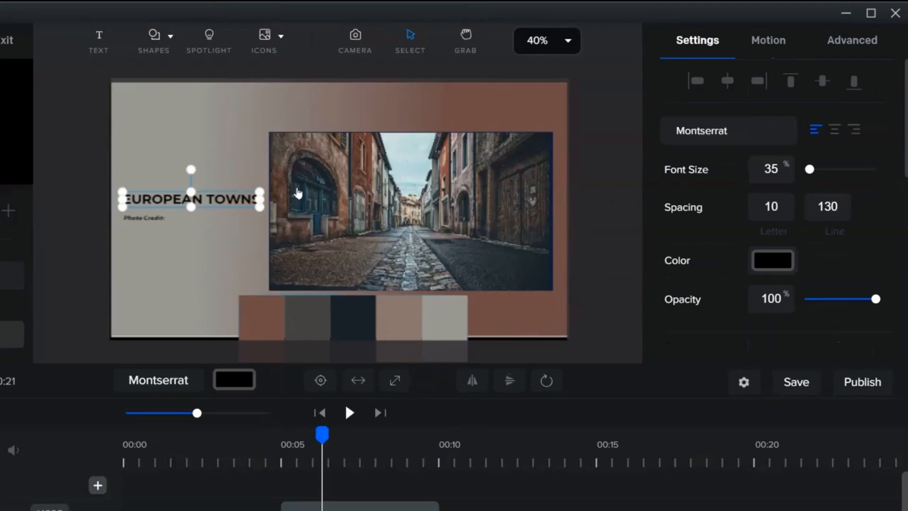
left_click(774, 262)
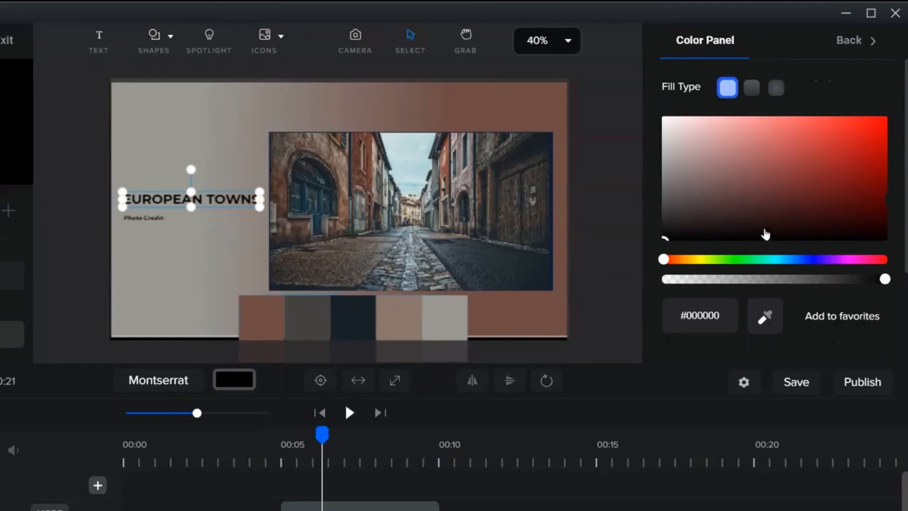
left_click(767, 318)
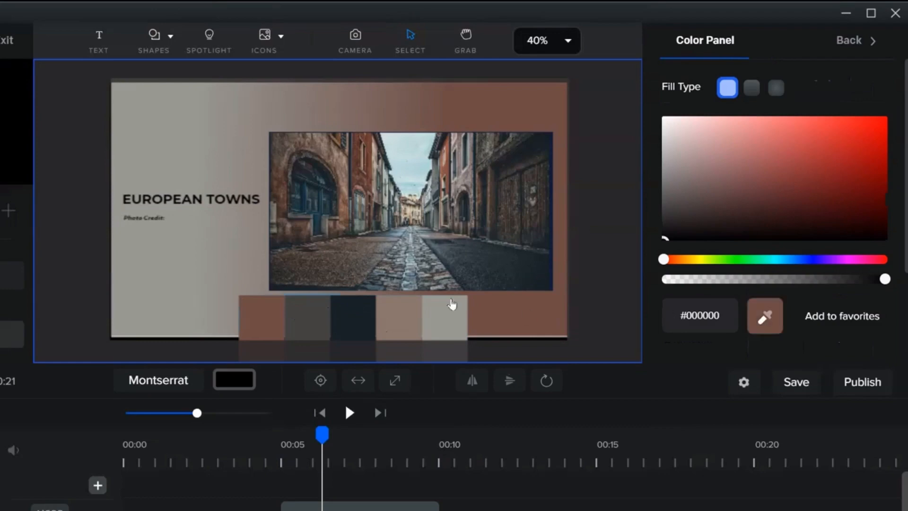
left_click(265, 322)
left_click(85, 235)
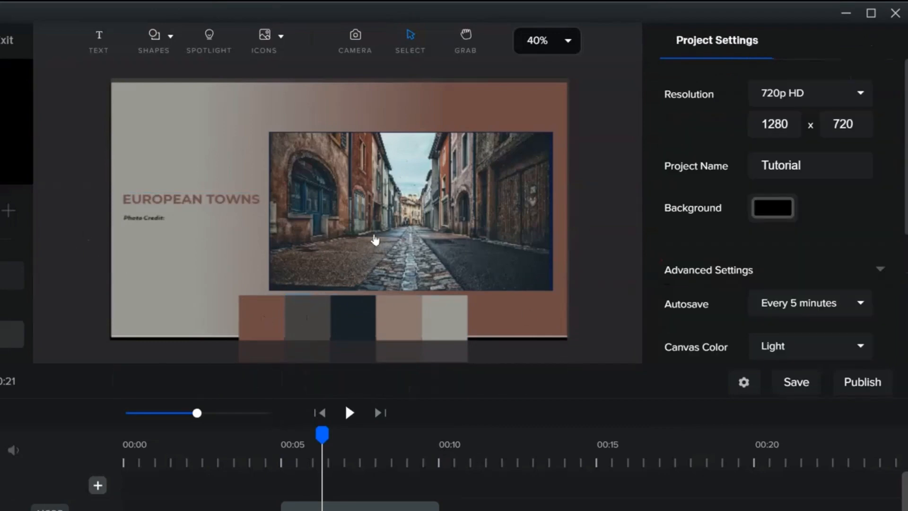
Use the eyedropper to color the Photo Credit text with the palette's rightmost grey swatch.
left_click(143, 219)
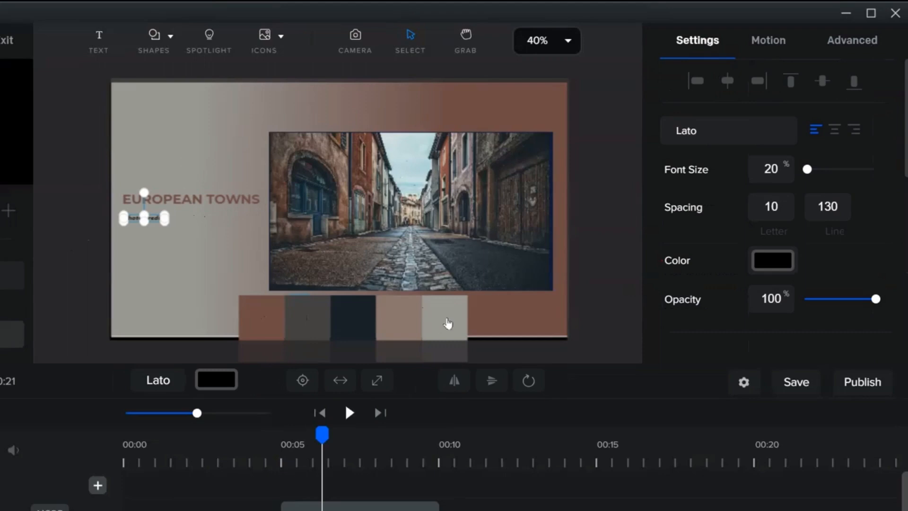
left_click(772, 261)
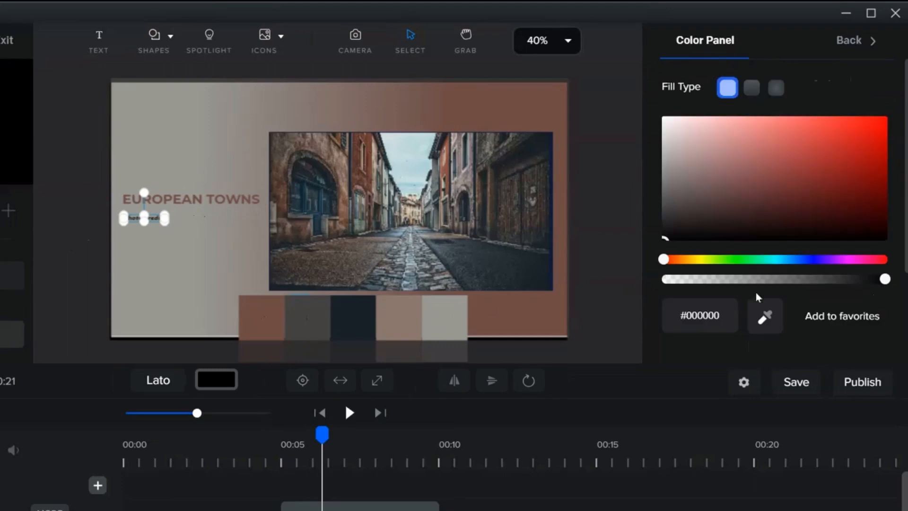
left_click(763, 316)
left_click(433, 326)
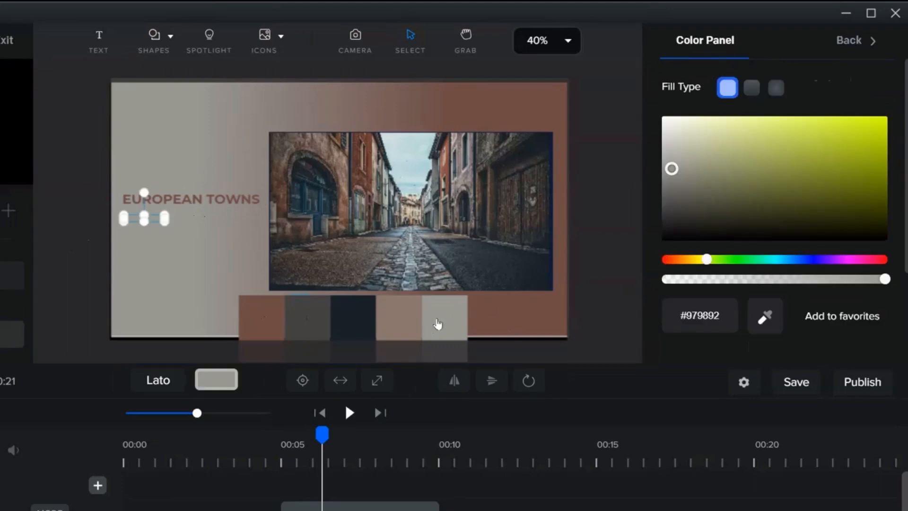
left_click(186, 254)
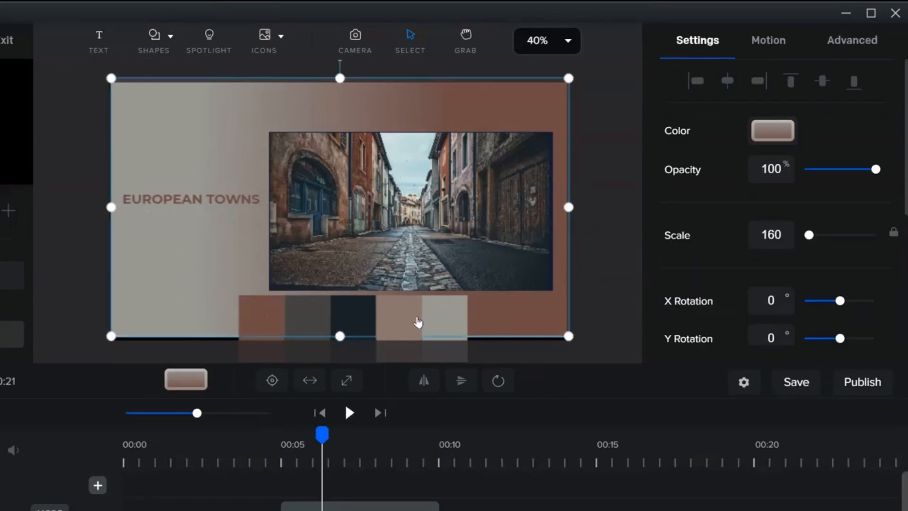
Change the Photo Credit text's color to white, #FFFFFF.
left_click(446, 324)
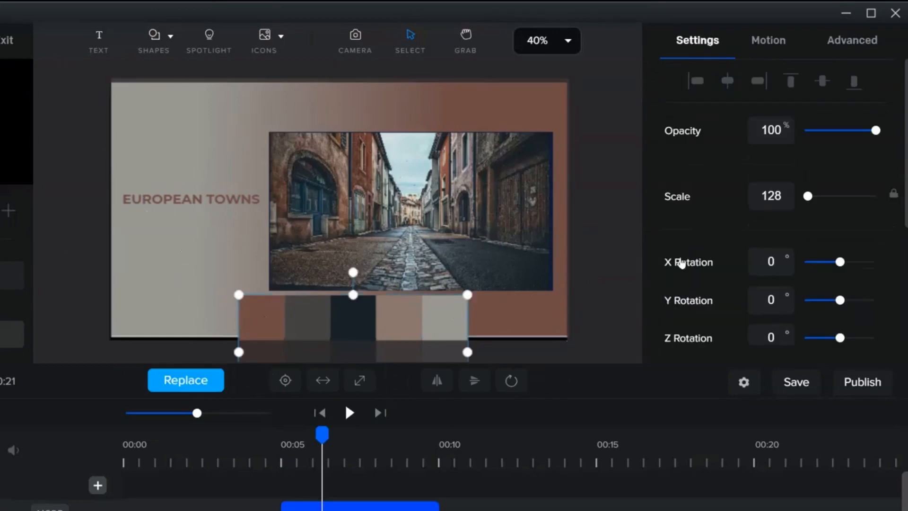
left_click(147, 219)
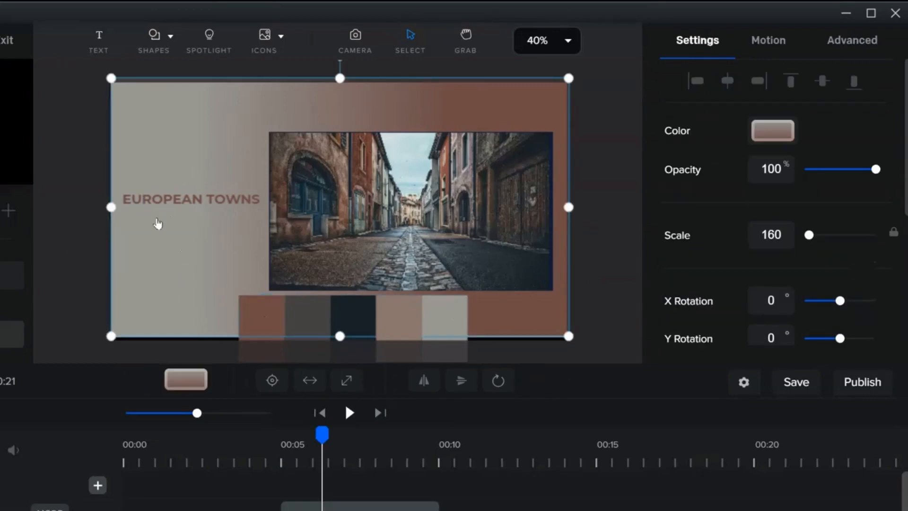
left_click(156, 223)
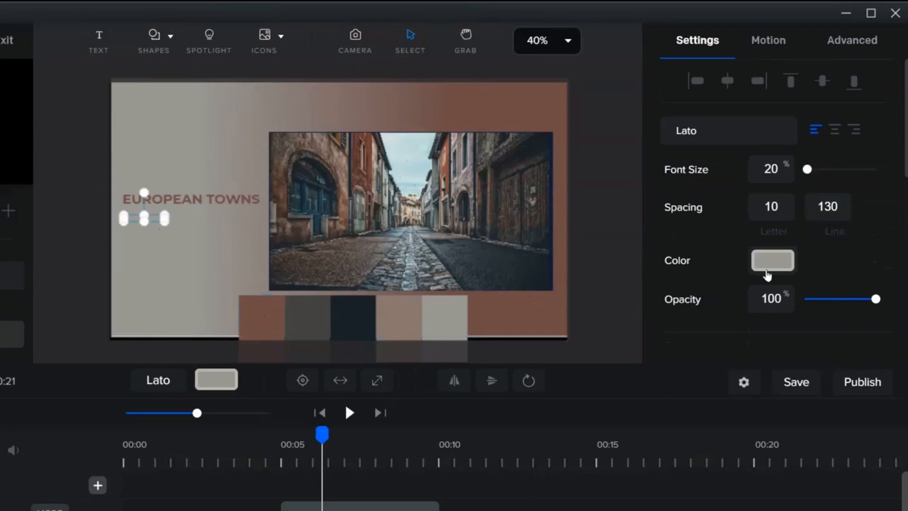
left_click(763, 256)
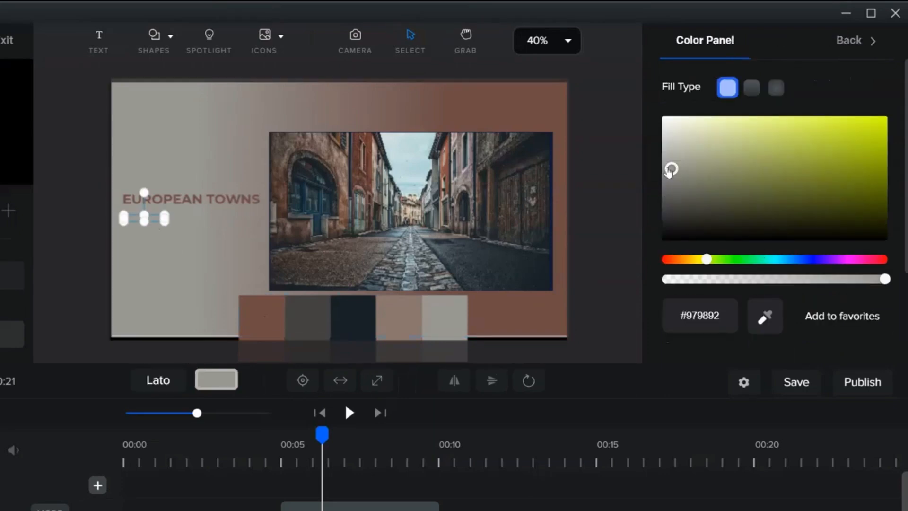
left_click_drag(671, 169, 662, 118)
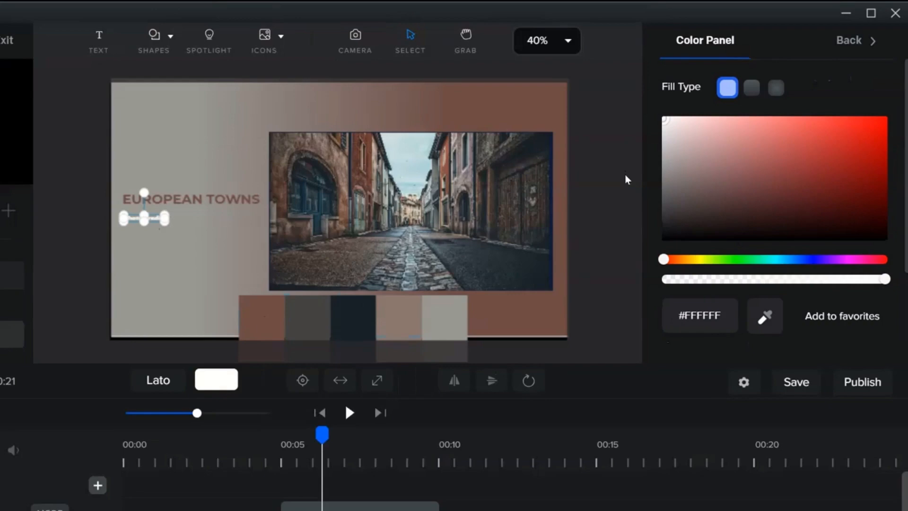
left_click(592, 249)
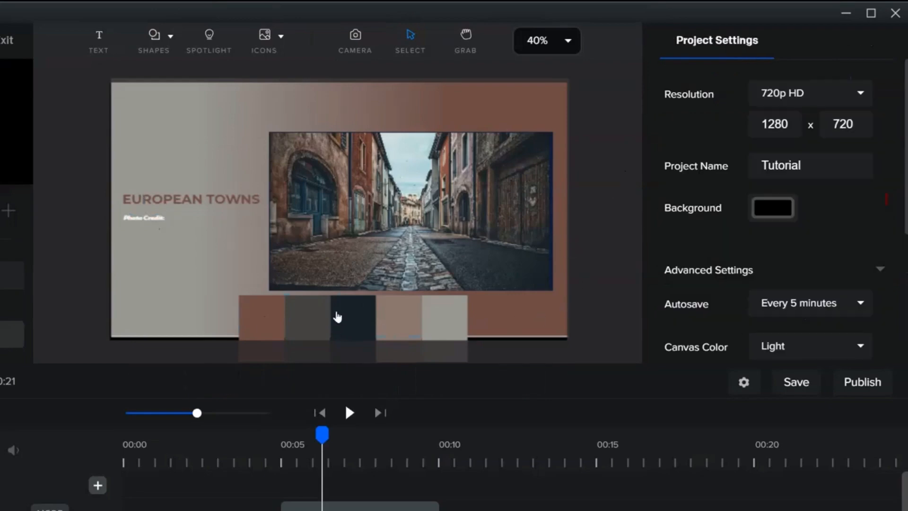
Move the palette image's timeline clip later, to start around the 11-second mark.
left_click(371, 323)
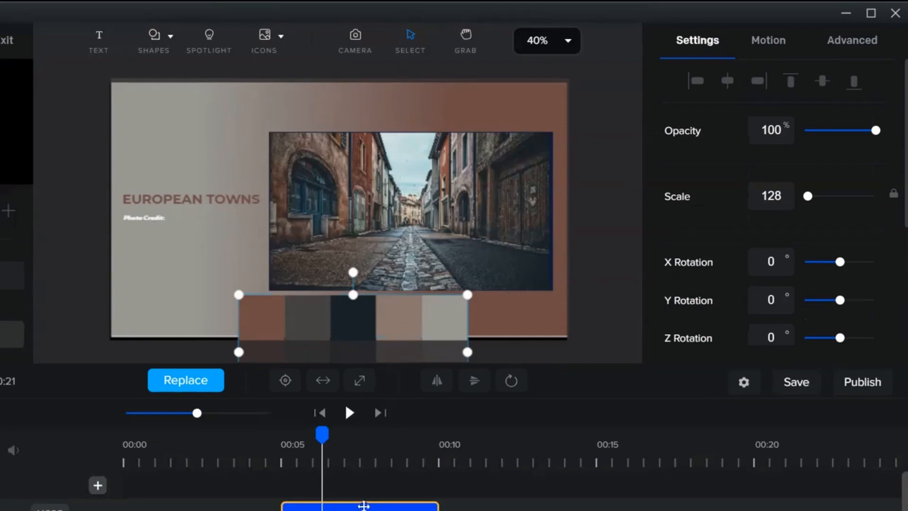
left_click_drag(364, 508, 559, 508)
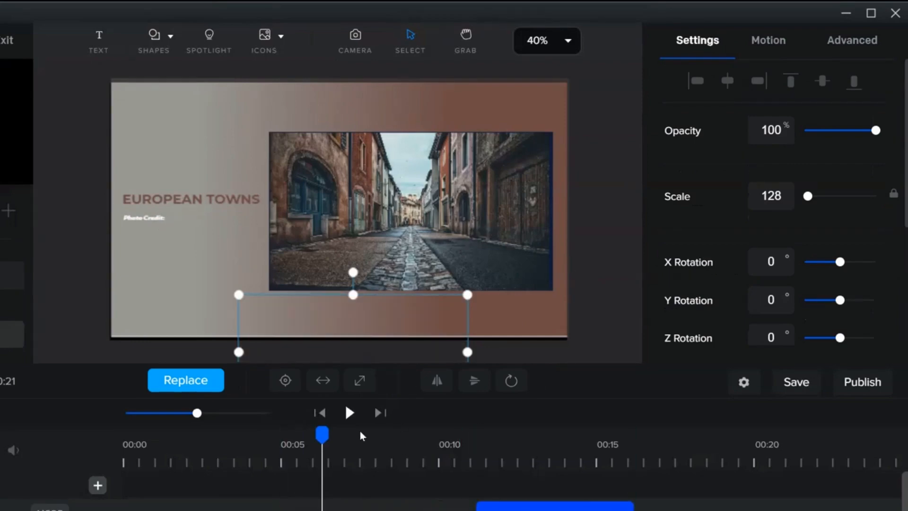
left_click(364, 457)
left_click(587, 228)
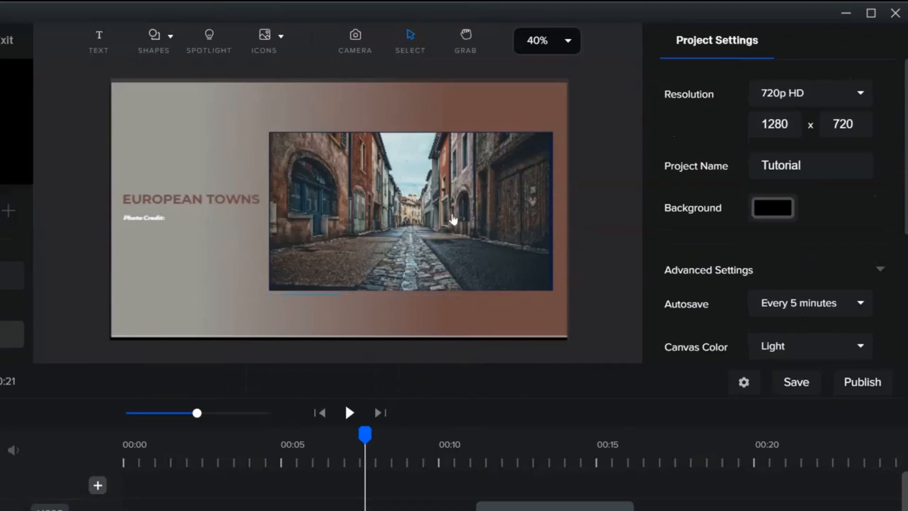
Add a white border of width 15 to the street photo.
left_click(453, 220)
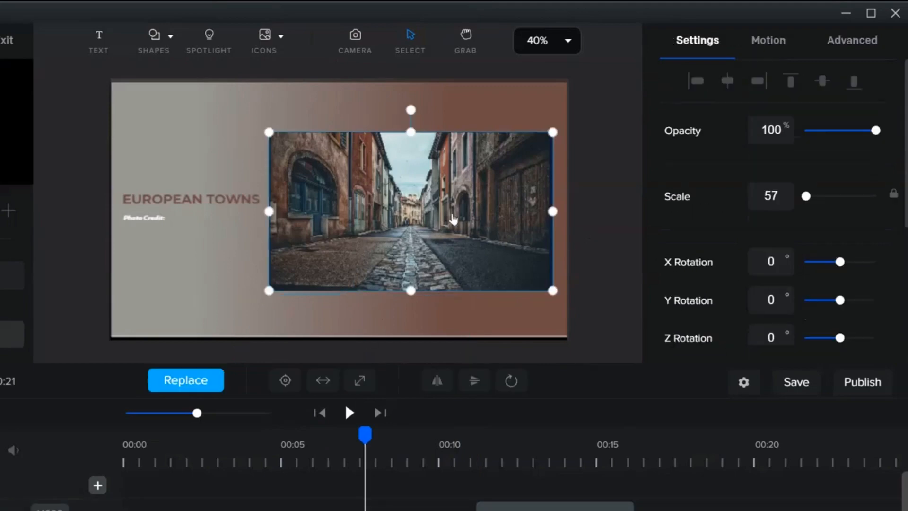
left_click(844, 40)
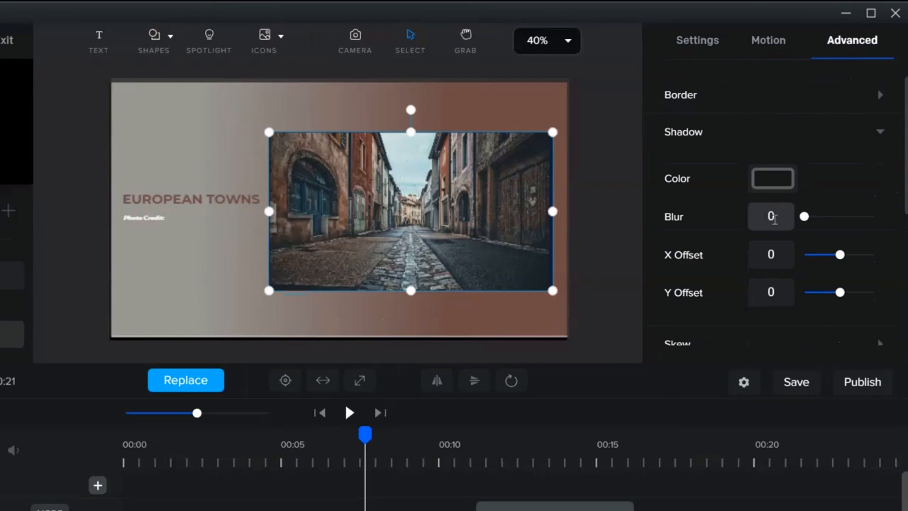
left_click(852, 132)
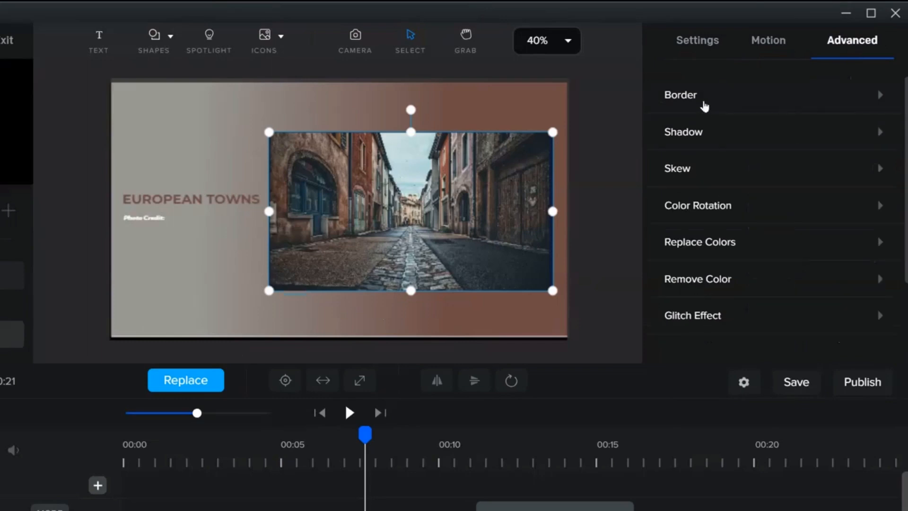
left_click(707, 103)
left_click(782, 179)
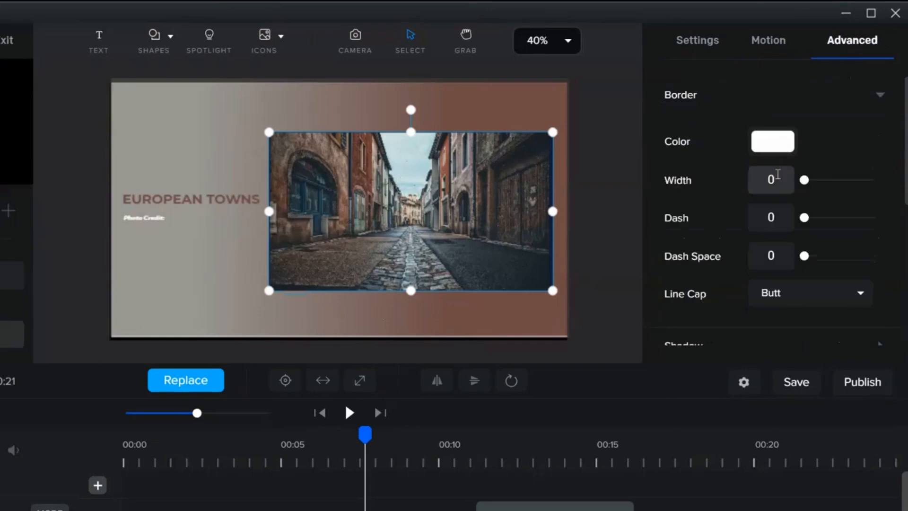
type("15")
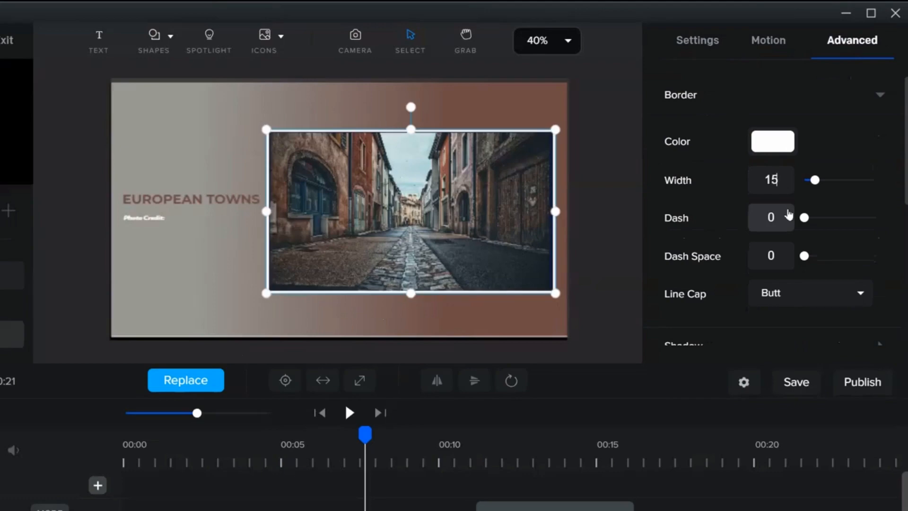
left_click(604, 183)
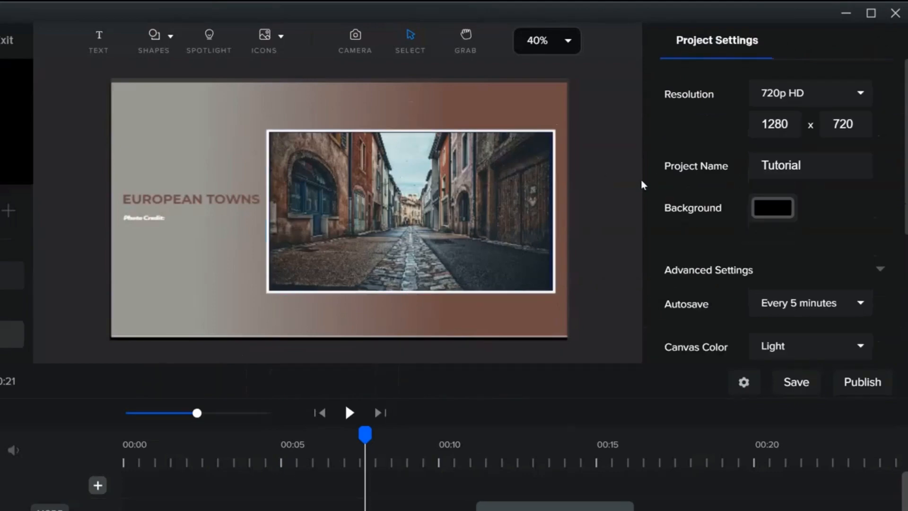
Open the street photo's shadow settings and set the shadow blur to 20.
left_click(519, 206)
left_click(844, 41)
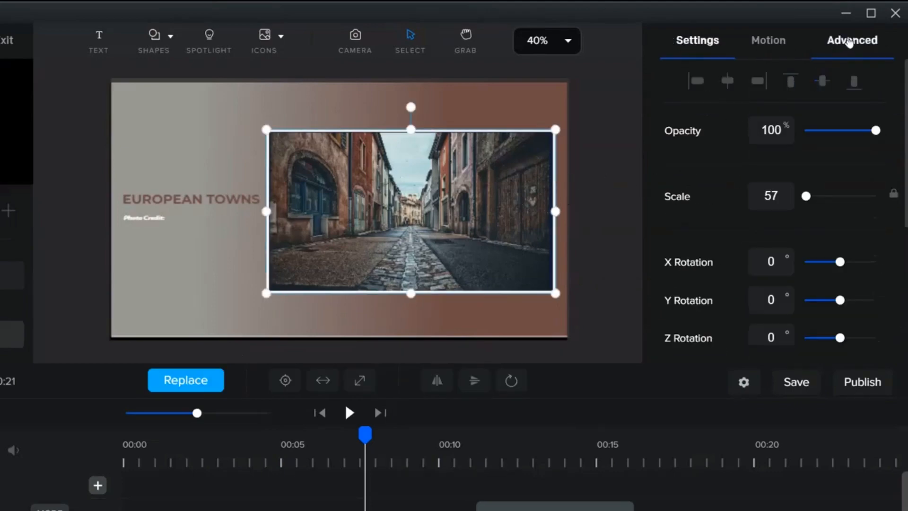
left_click(684, 98)
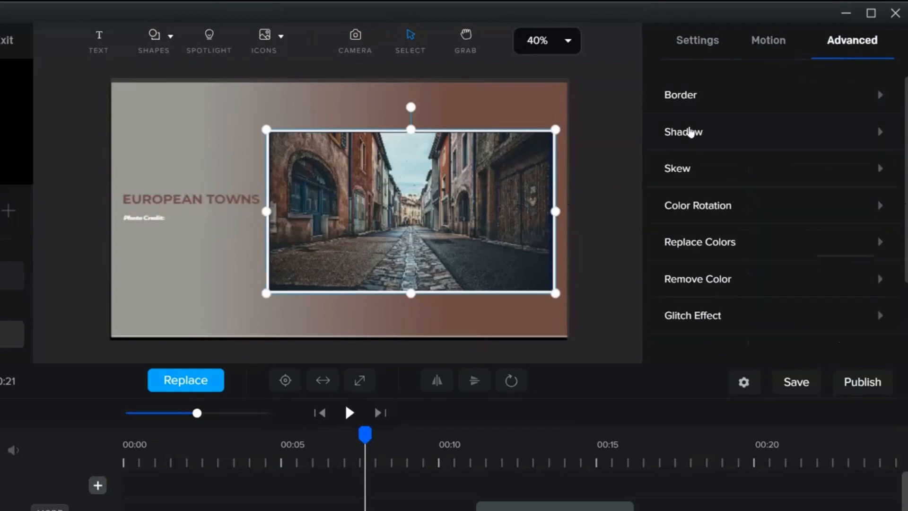
left_click(684, 135)
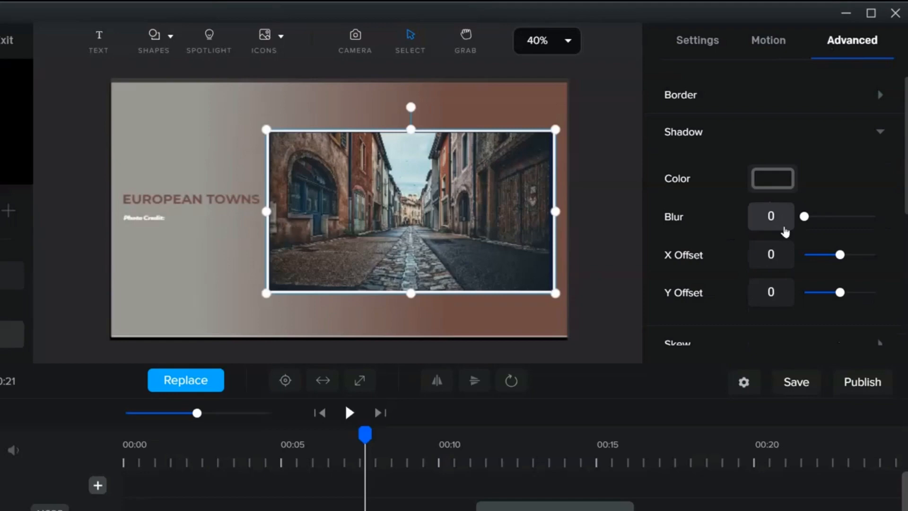
key("BackSpace")
type("1")
key("BackSpace")
type("20")
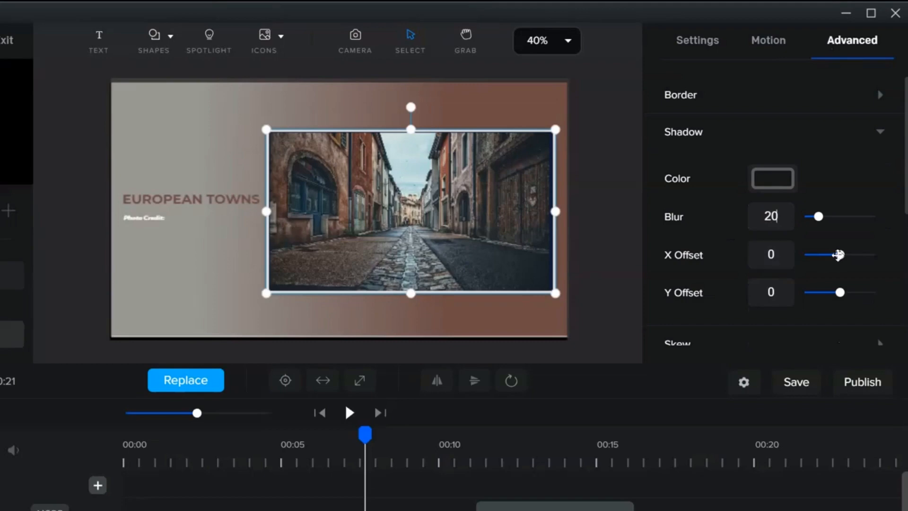
Set the photo shadow's X offset and Y offset to 20 each.
left_click_drag(841, 256, 845, 256)
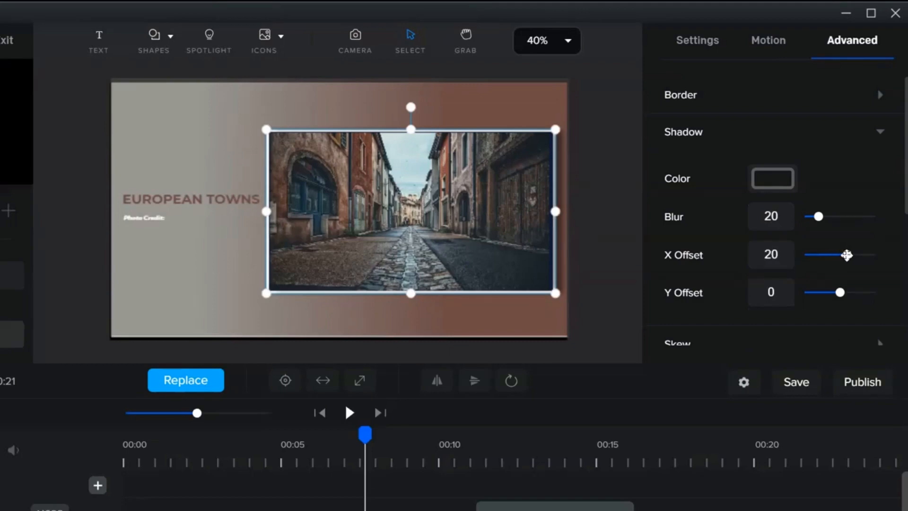
left_click(788, 295)
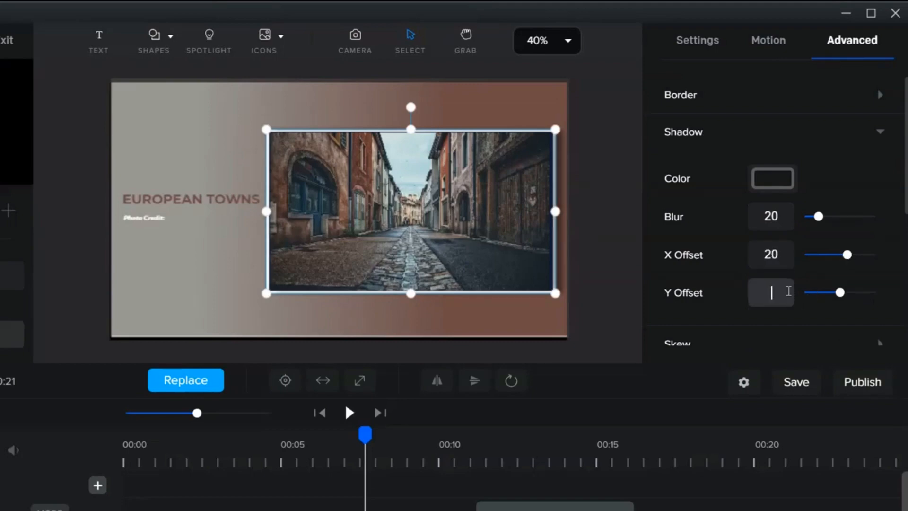
type("20")
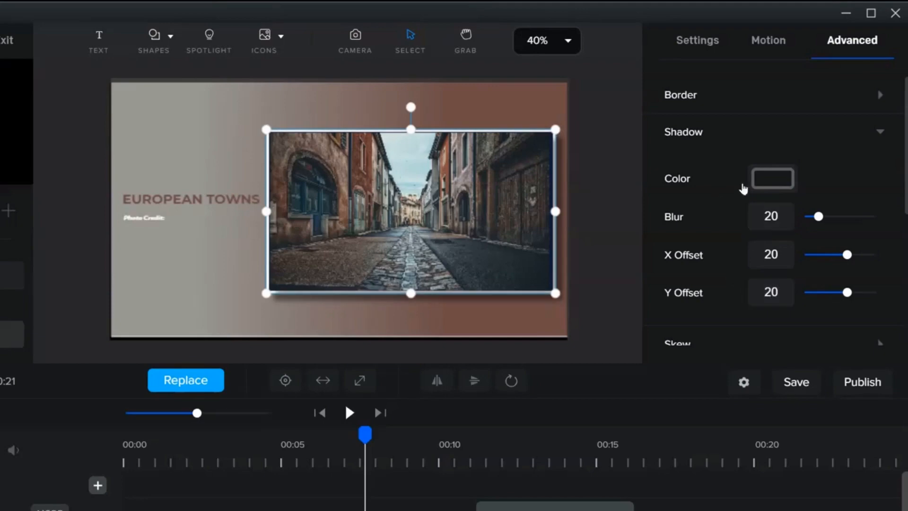
left_click_drag(818, 216, 822, 214)
left_click(610, 194)
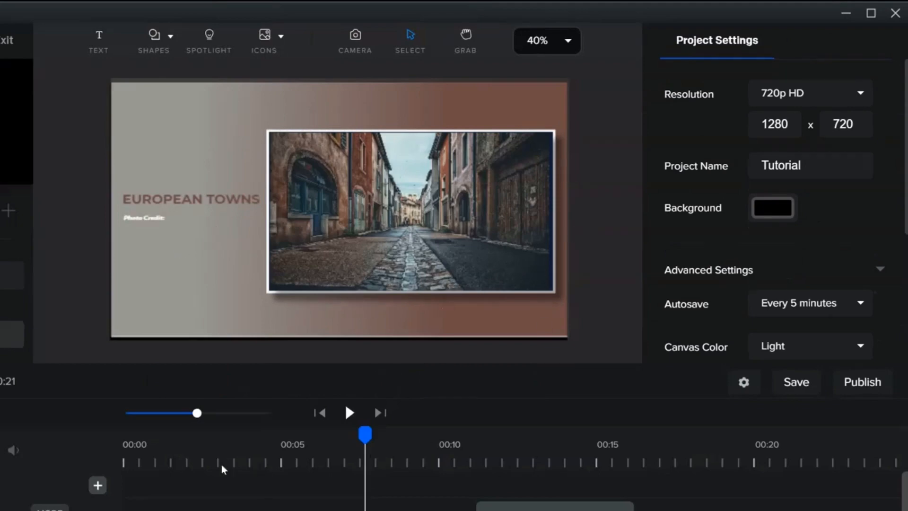
Move the palette image's timeline clip later, to start around the 17-second mark.
left_click(140, 455)
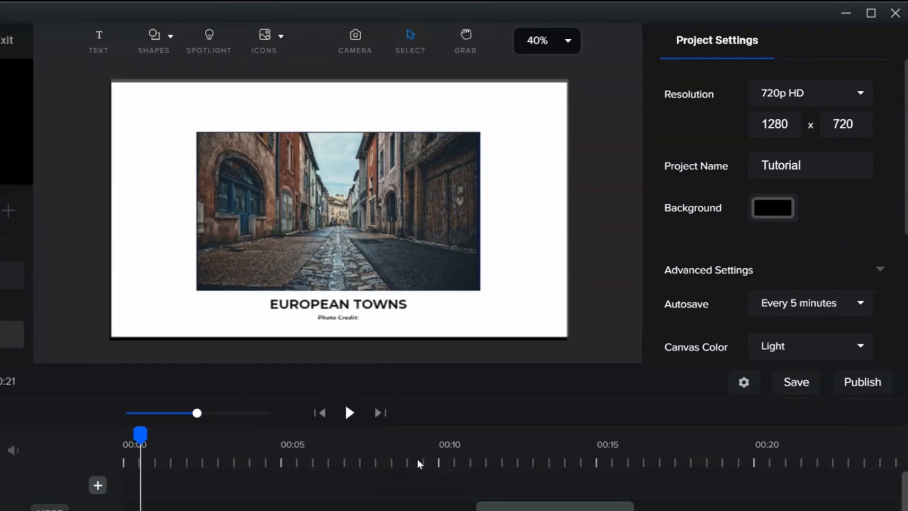
left_click(389, 460)
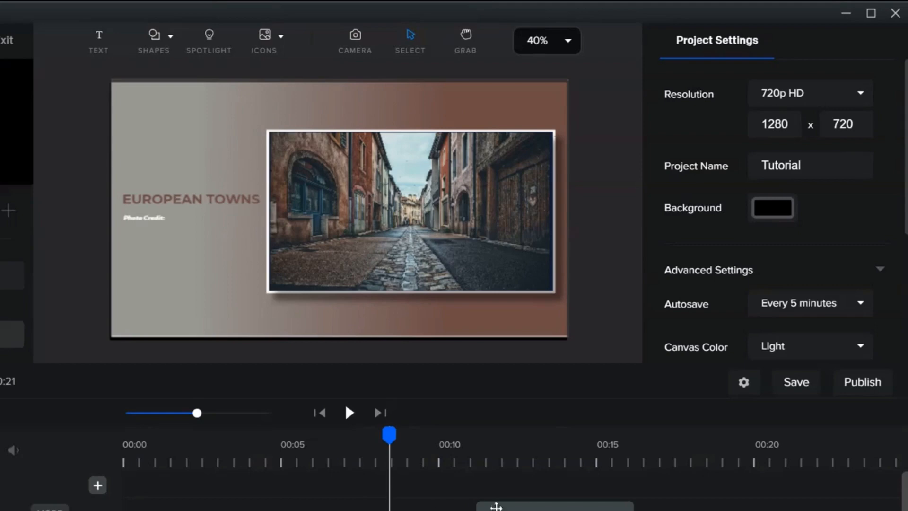
left_click(496, 506)
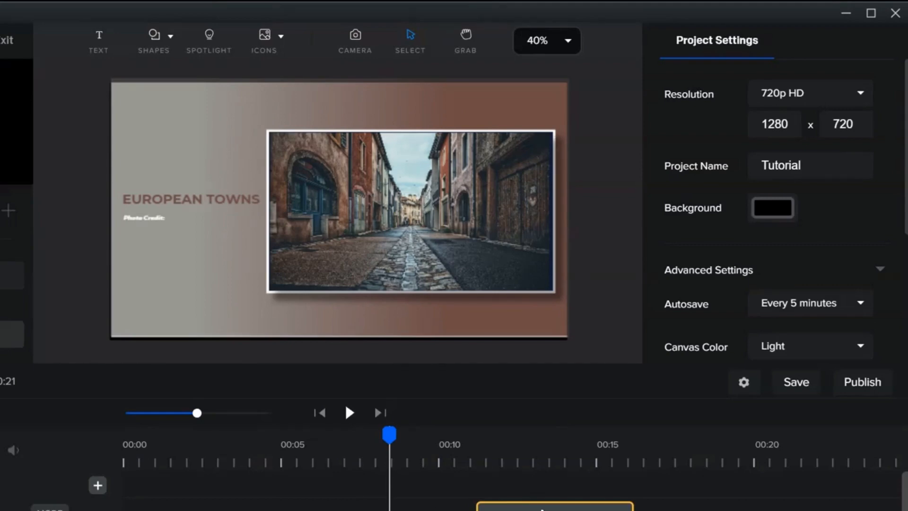
left_click_drag(541, 509, 720, 509)
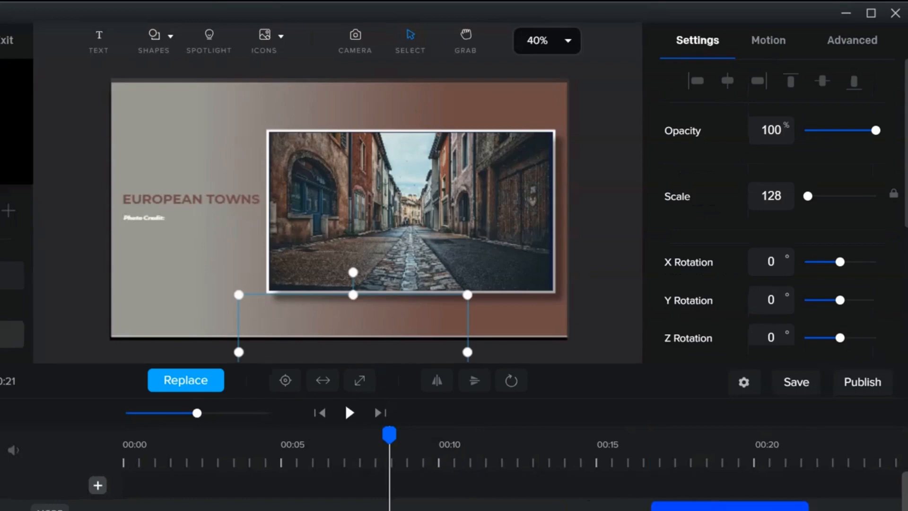
Upload the street photo into the Coolors Image picker to extract a palette.
left_click(605, 284)
scroll(505, 499, "down", 3)
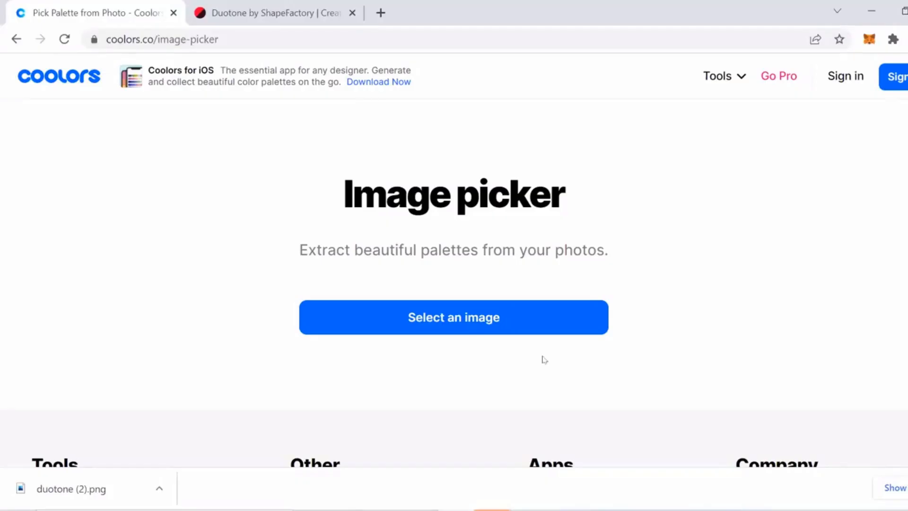
scroll(711, 370, "down", 2)
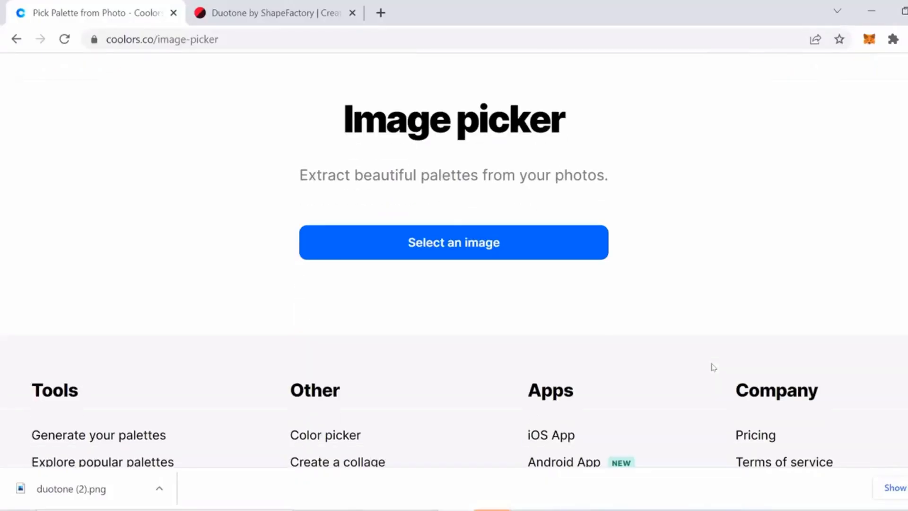
left_click(479, 243)
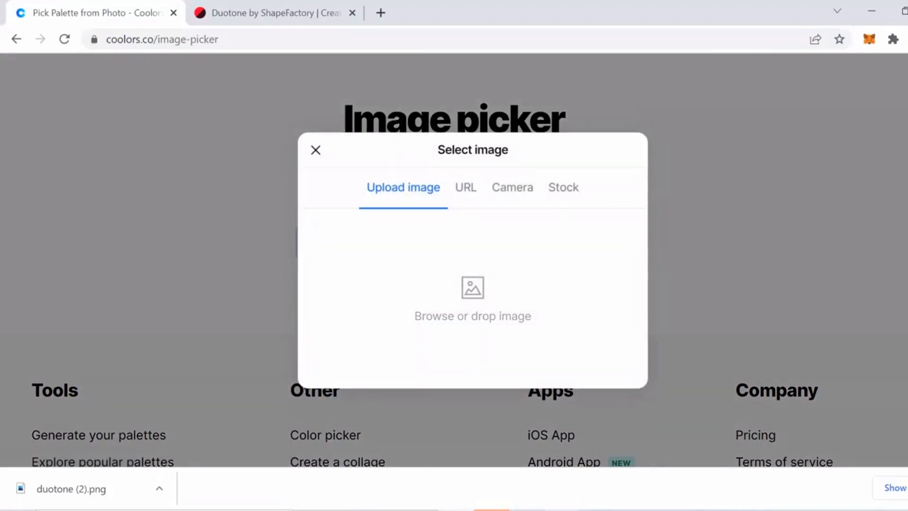
key("alt+Tab")
left_click_drag(648, 411, 345, 300)
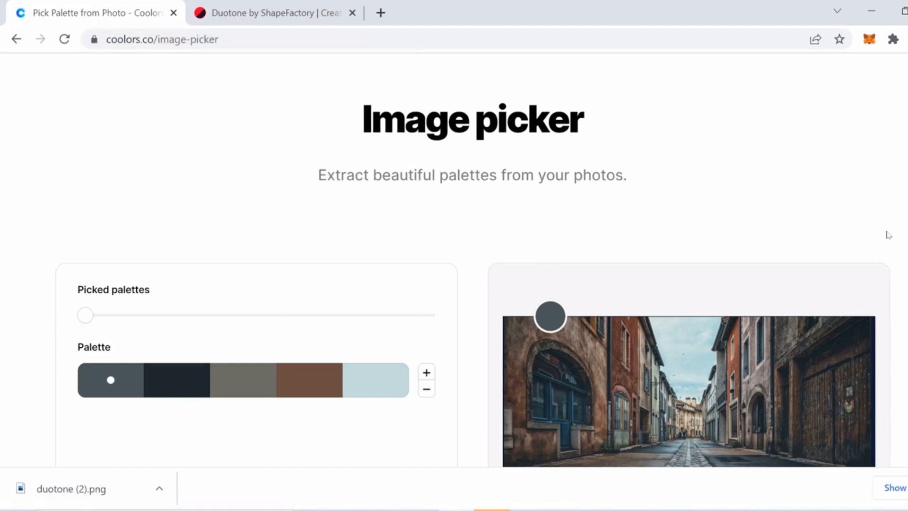
Pick palette colors from the photo's street and walls, adding two extra swatches.
scroll(473, 260, "down", 3)
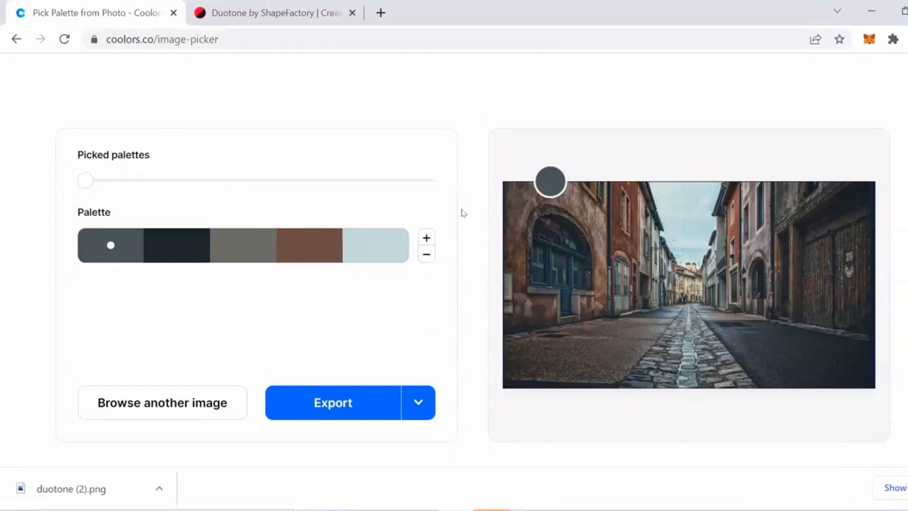
left_click_drag(556, 188, 681, 276)
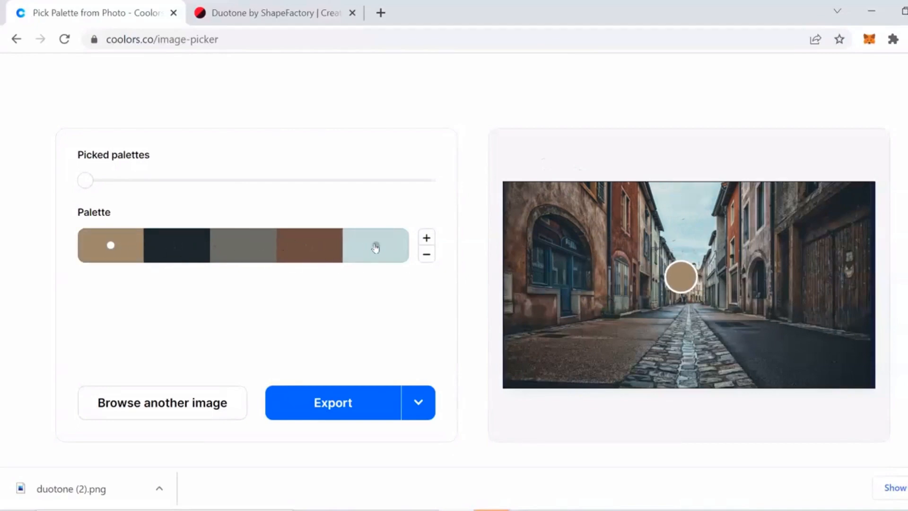
left_click(426, 238)
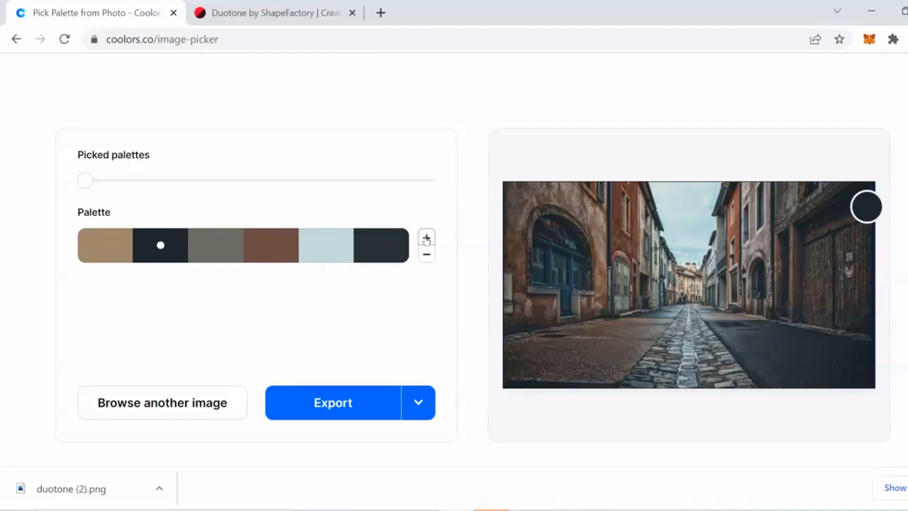
left_click(426, 238)
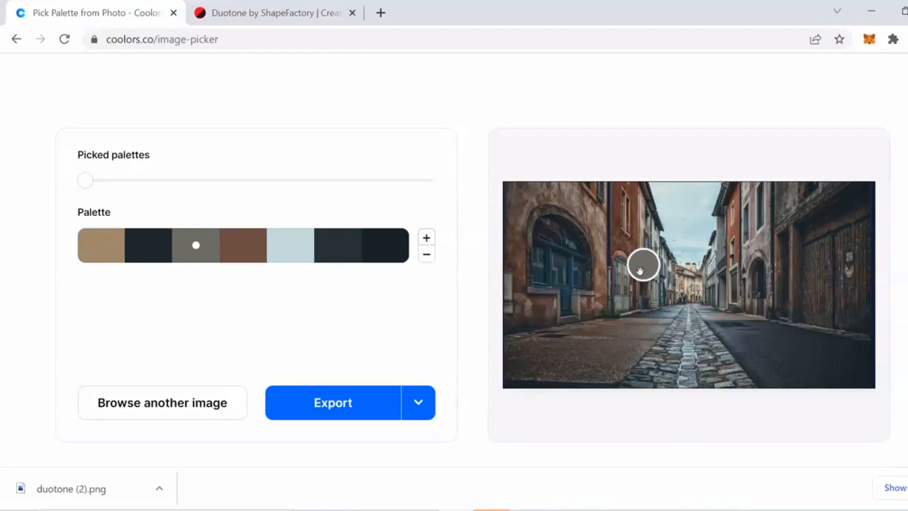
left_click_drag(639, 270, 625, 297)
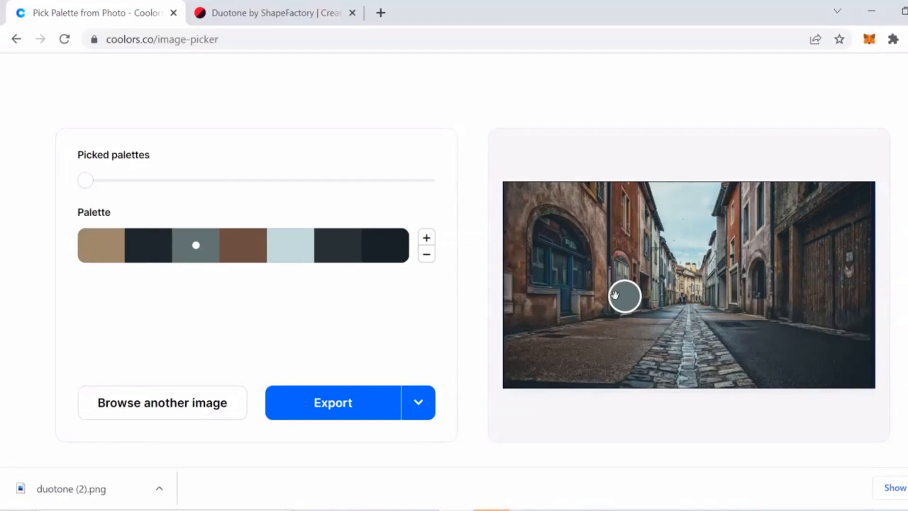
left_click_drag(615, 295, 589, 242)
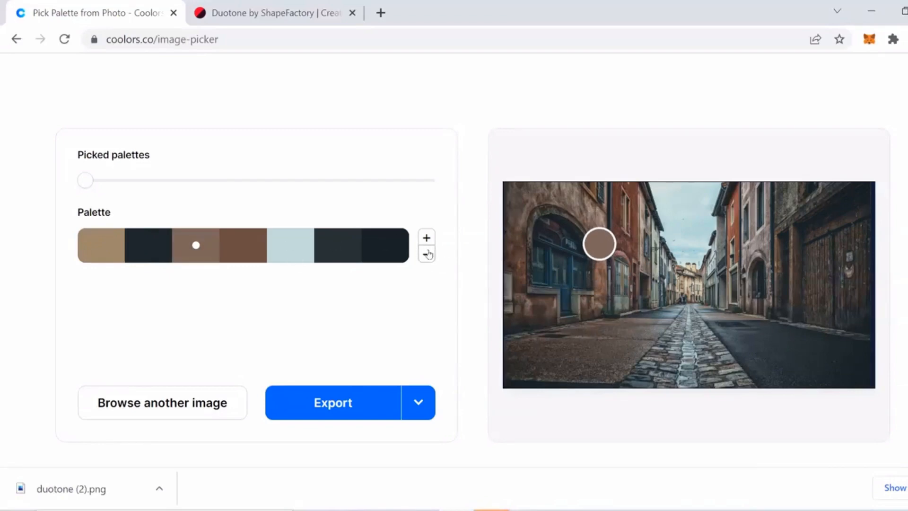
Remove the two extra swatches and move the third color's picker onto the building wall.
left_click(428, 255)
left_click(426, 255)
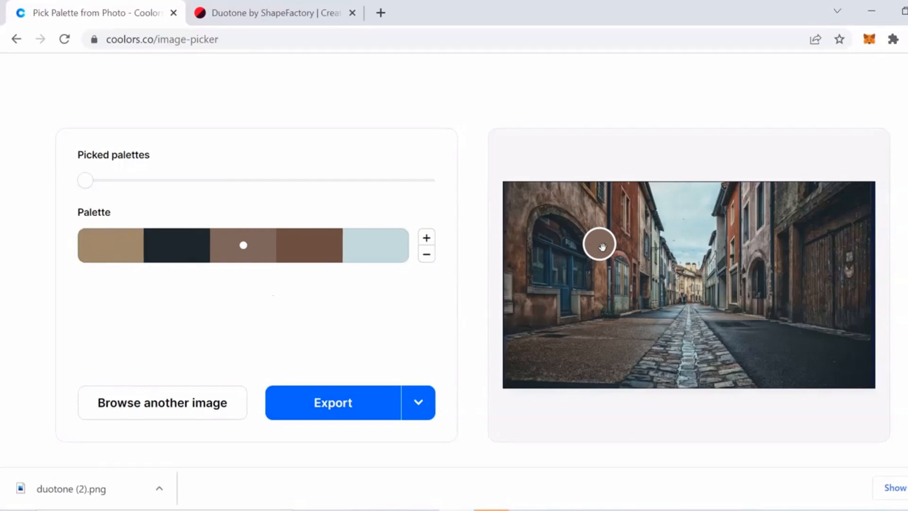
left_click_drag(602, 247, 632, 258)
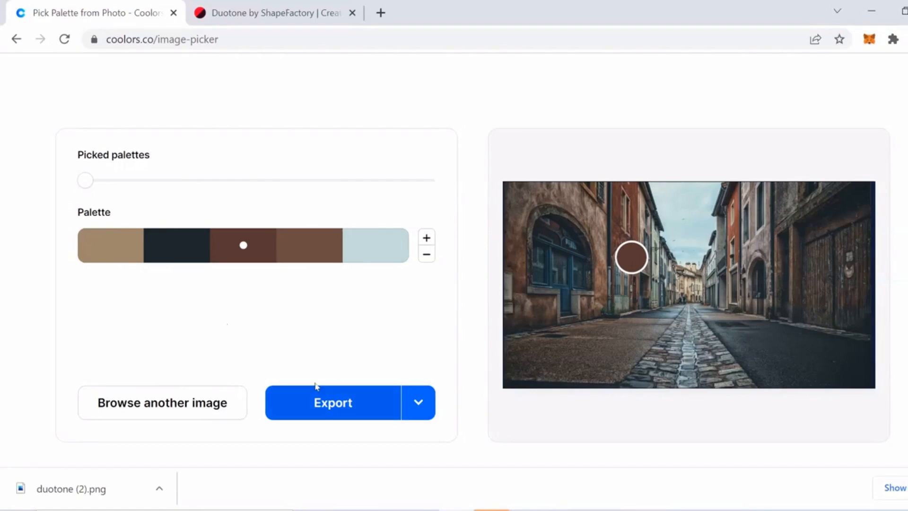
Export the palette as an SVG file.
left_click(329, 404)
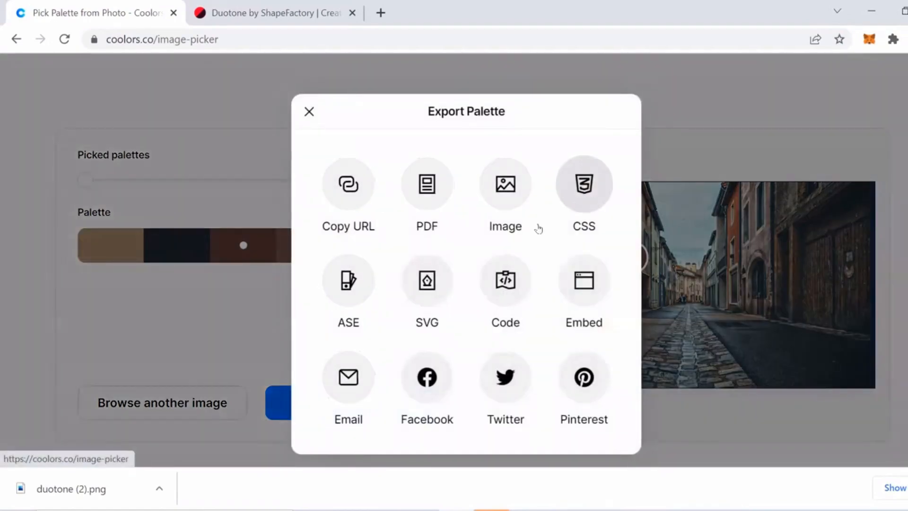
left_click(432, 281)
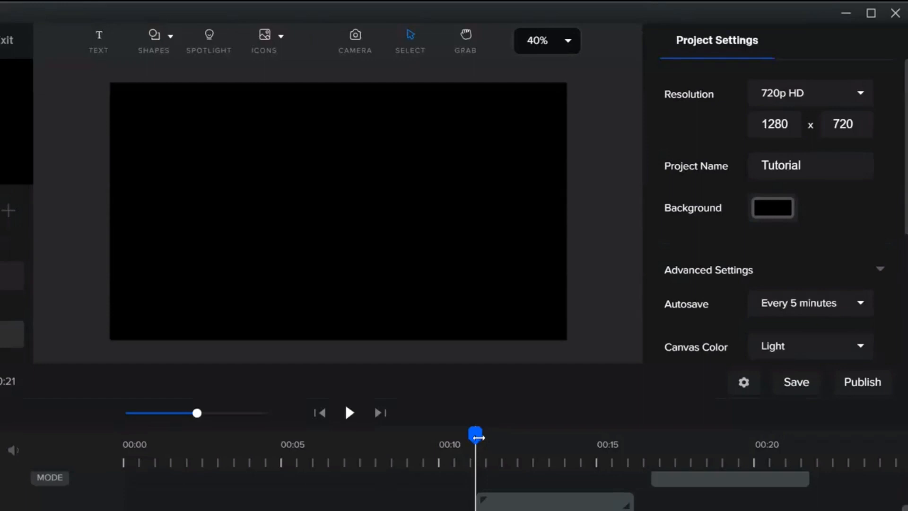
Ungroup the group of pink rectangles on the slide.
left_click_drag(474, 434, 523, 435)
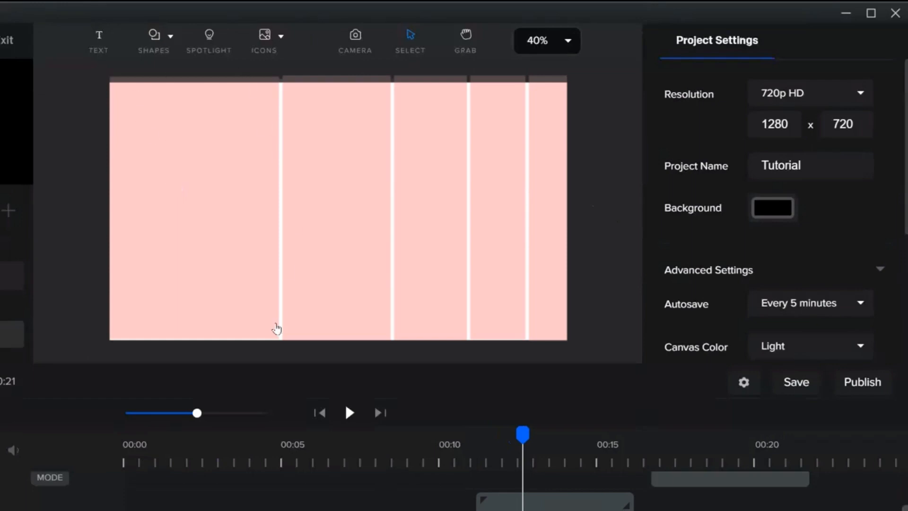
left_click(210, 165)
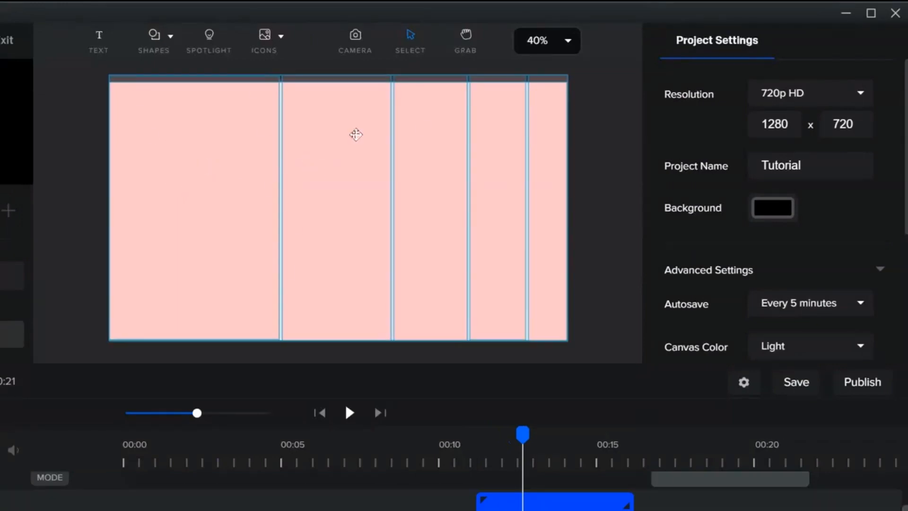
scroll(572, 508, "up", 1)
scroll(567, 508, "down", 1)
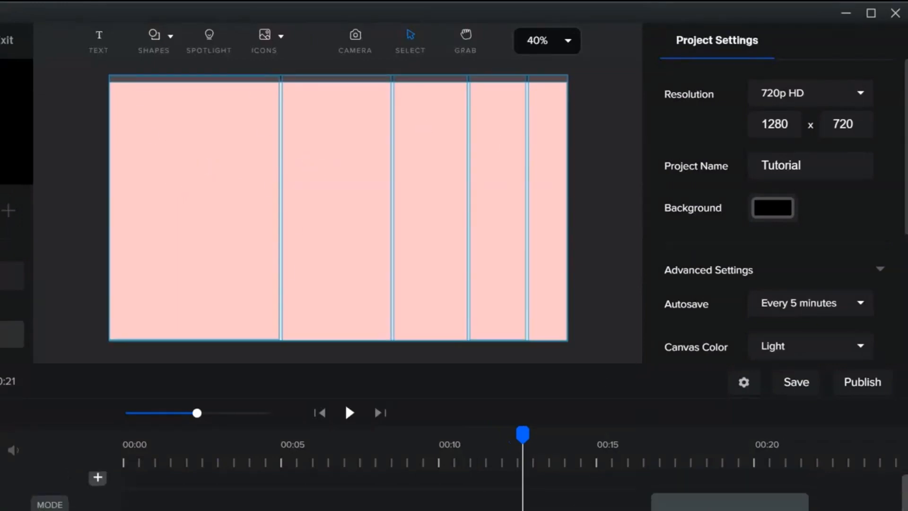
right_click(551, 504)
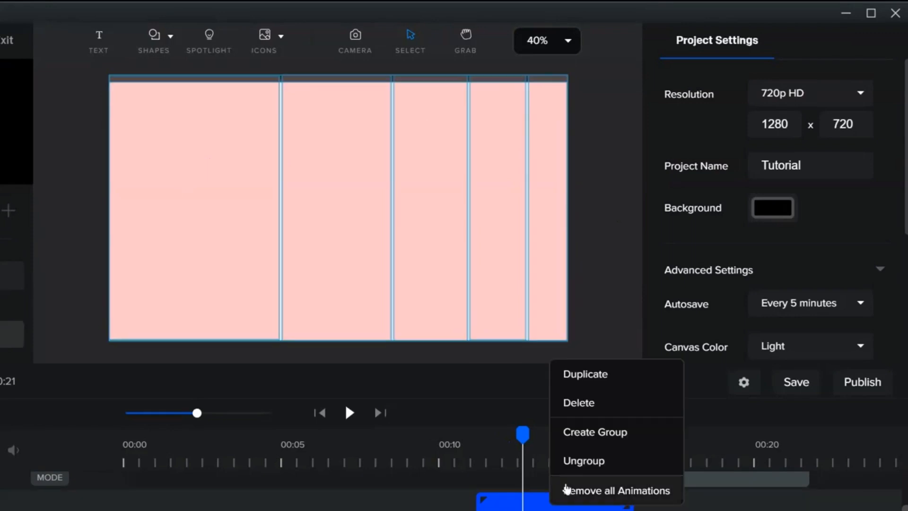
left_click(581, 461)
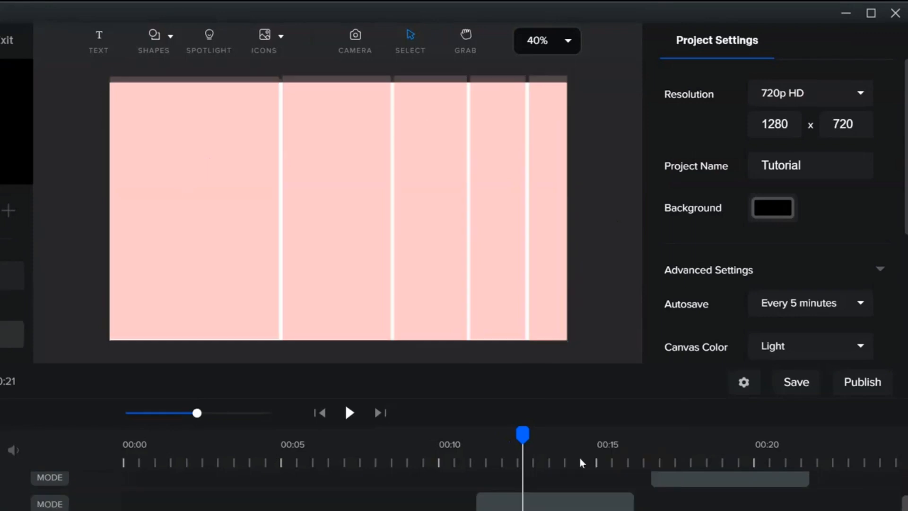
Select each of the slide's rectangles in turn to inspect their settings.
left_click(539, 502)
scroll(544, 502, "down", 3)
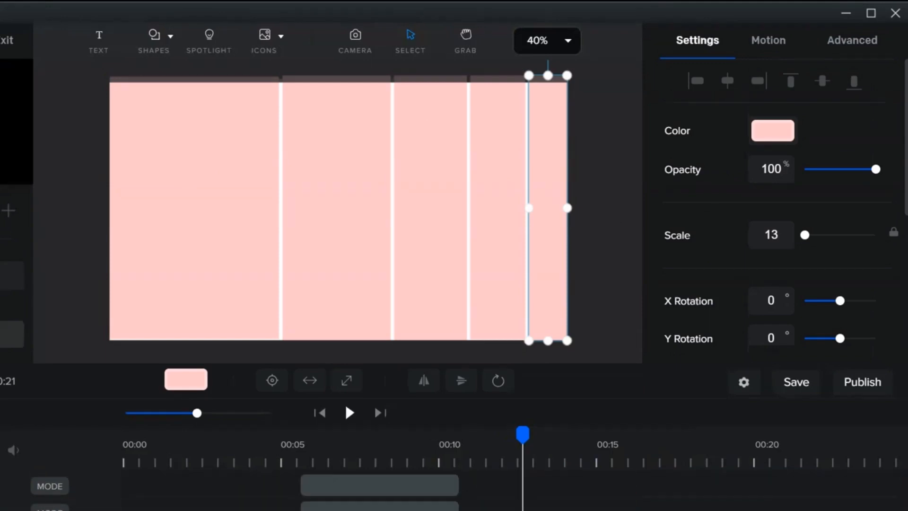
scroll(544, 502, "up", 1)
left_click(256, 293)
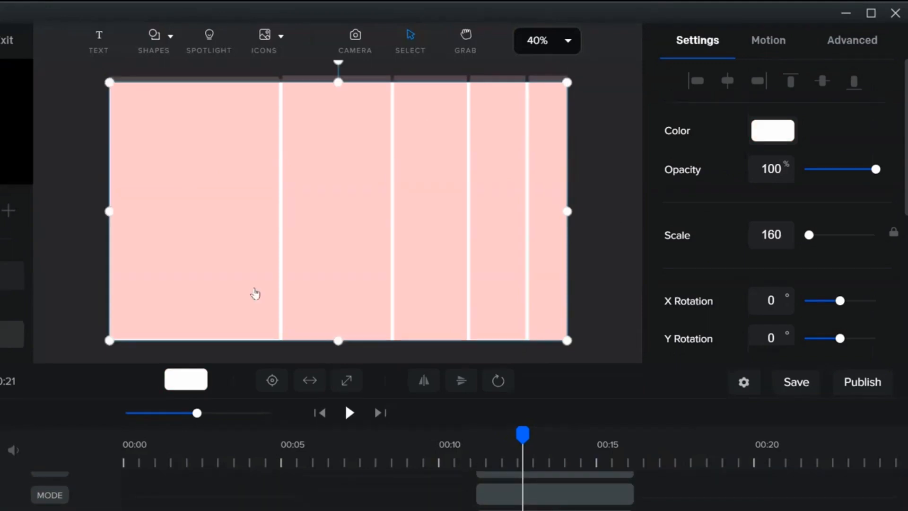
left_click(194, 229)
key("Escape")
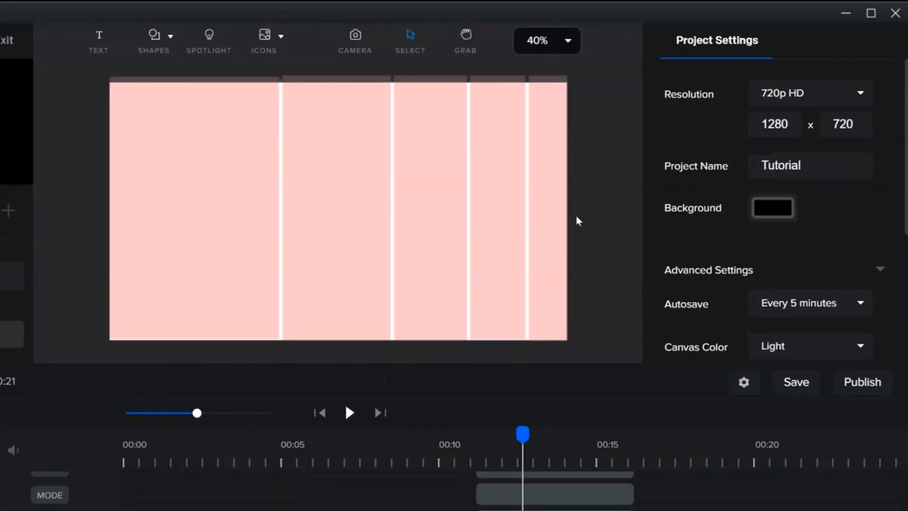
left_click(234, 207)
left_click(362, 191)
left_click(423, 190)
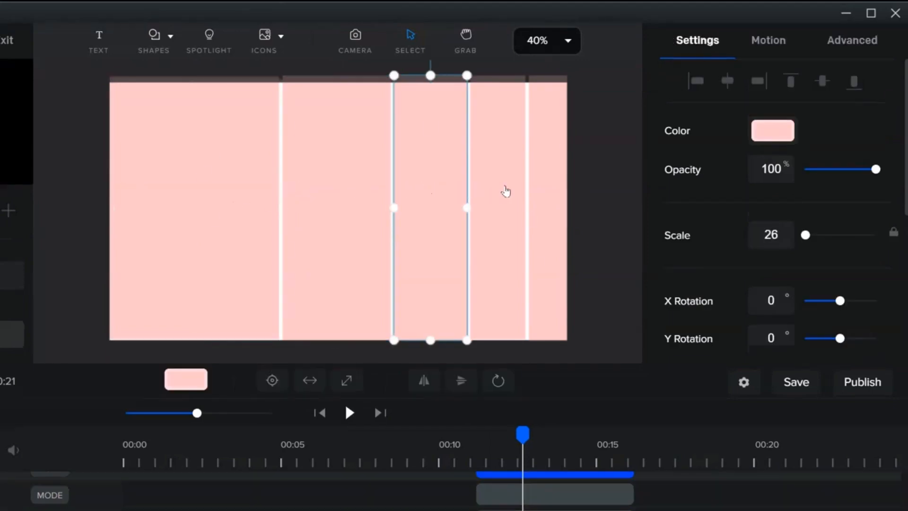
left_click(514, 191)
left_click(554, 193)
left_click(595, 201)
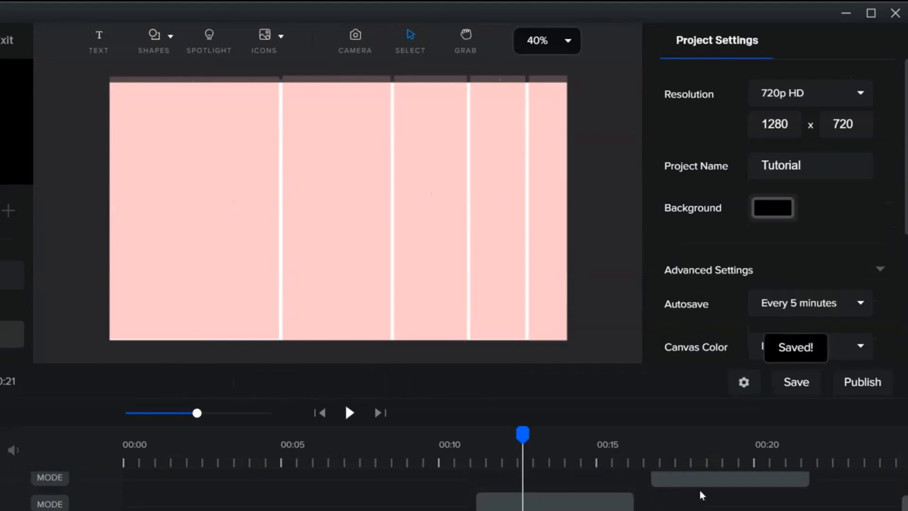
Move the palette image's timeline clip earlier to start around the 10-second mark.
scroll(698, 508, "up", 2)
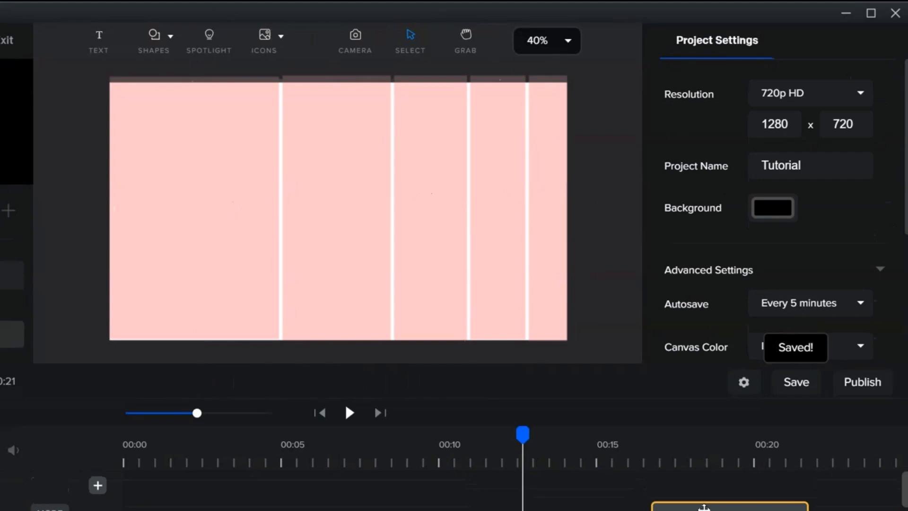
left_click_drag(704, 507, 511, 507)
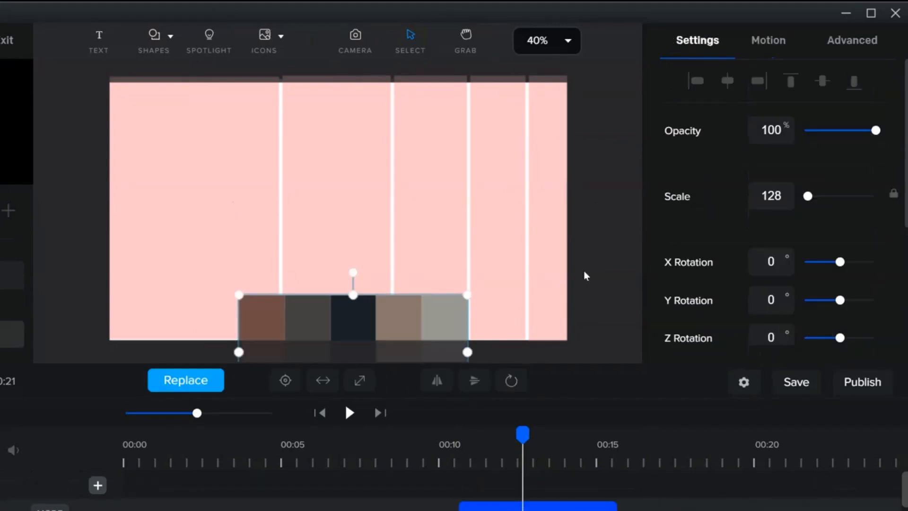
left_click(595, 260)
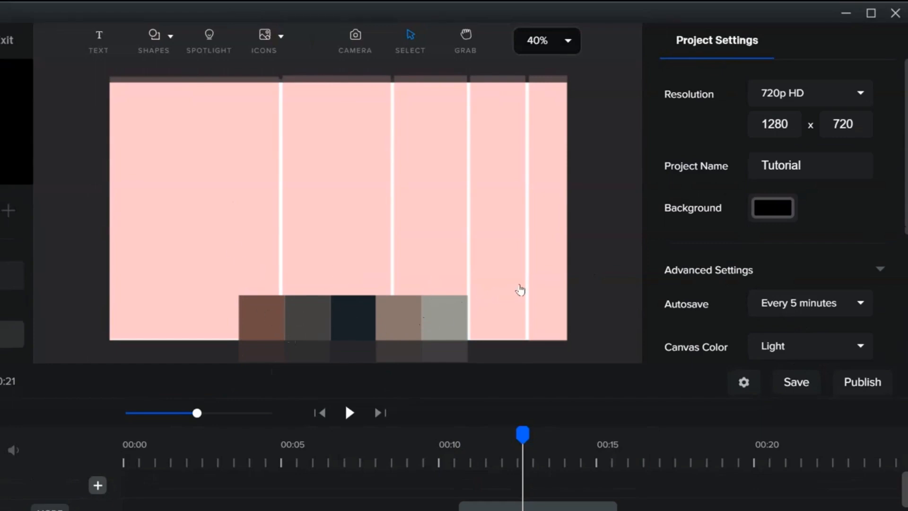
Recolor the leftmost rectangle with the brown palette swatch using the eyedropper.
left_click(200, 217)
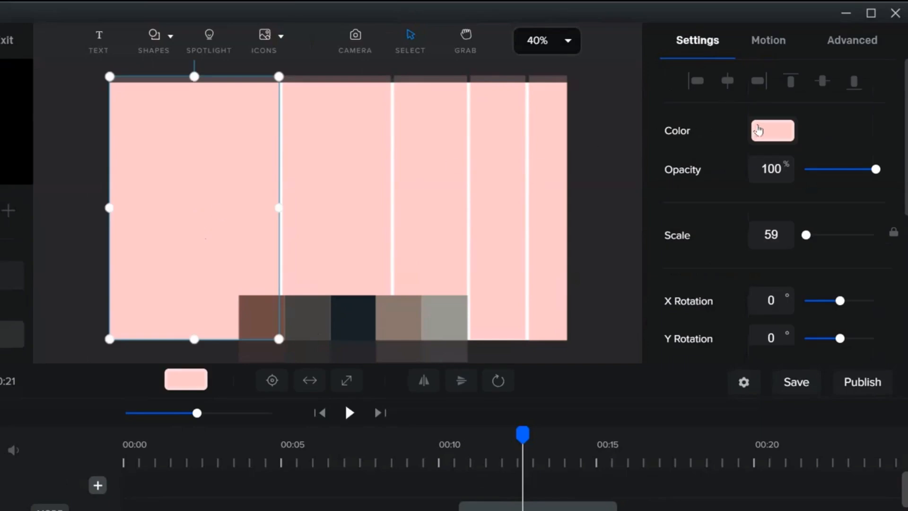
left_click(759, 131)
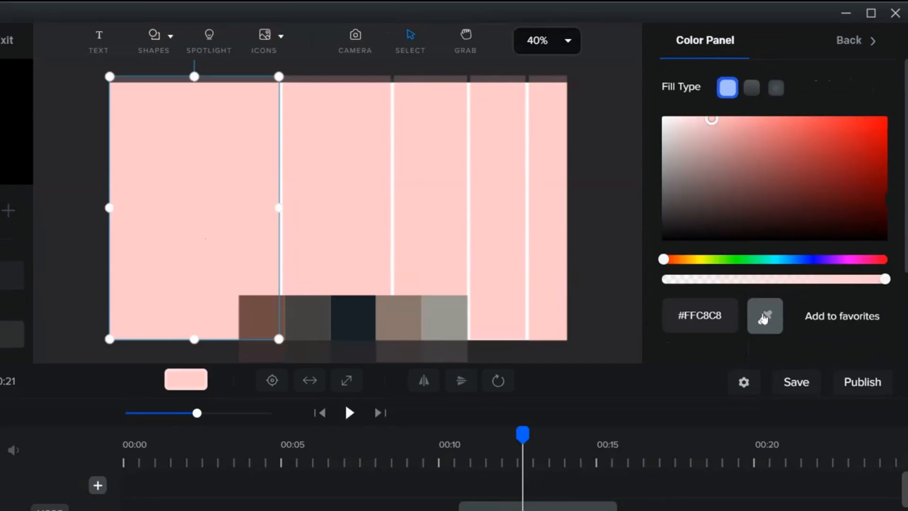
left_click(764, 319)
left_click(276, 327)
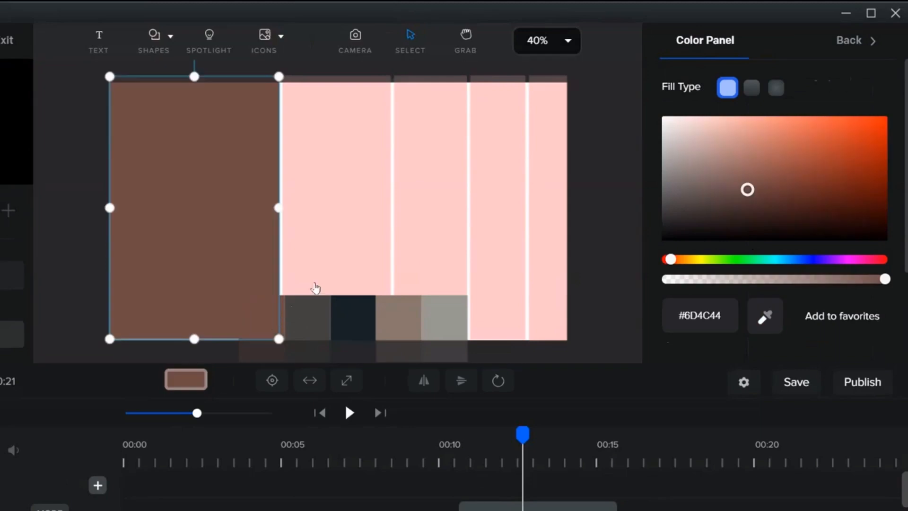
Recolor the second rectangle with the dark gray palette swatch using the eyedropper.
left_click(345, 239)
left_click(772, 131)
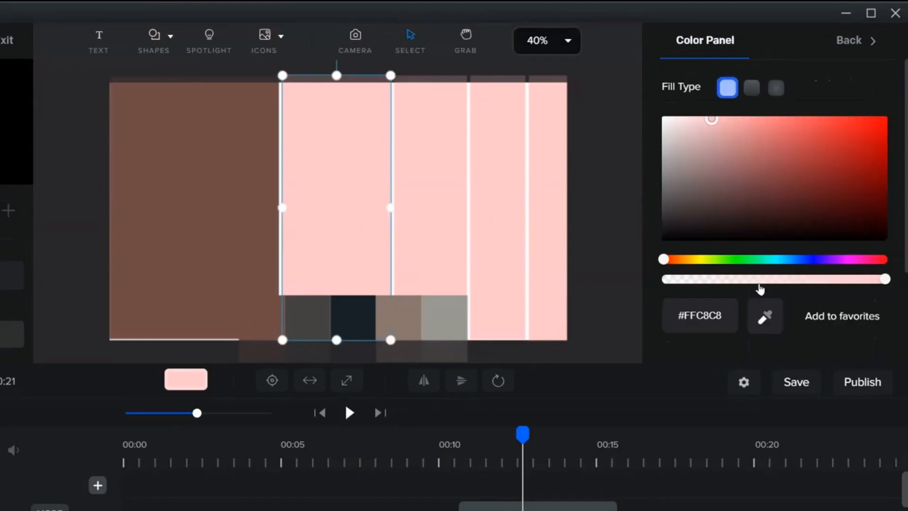
left_click(765, 317)
left_click(316, 322)
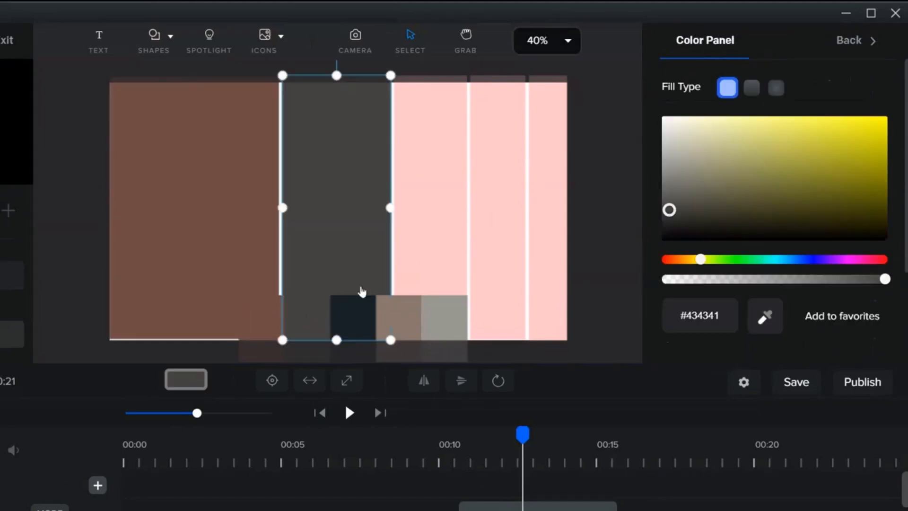
Try to recolor the third rectangle with the eyedropper.
left_click(441, 256)
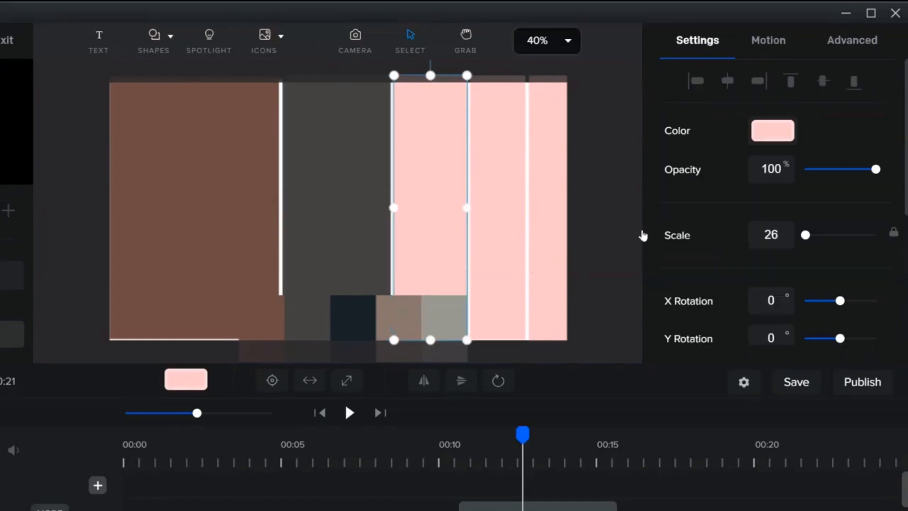
left_click(764, 134)
left_click(765, 316)
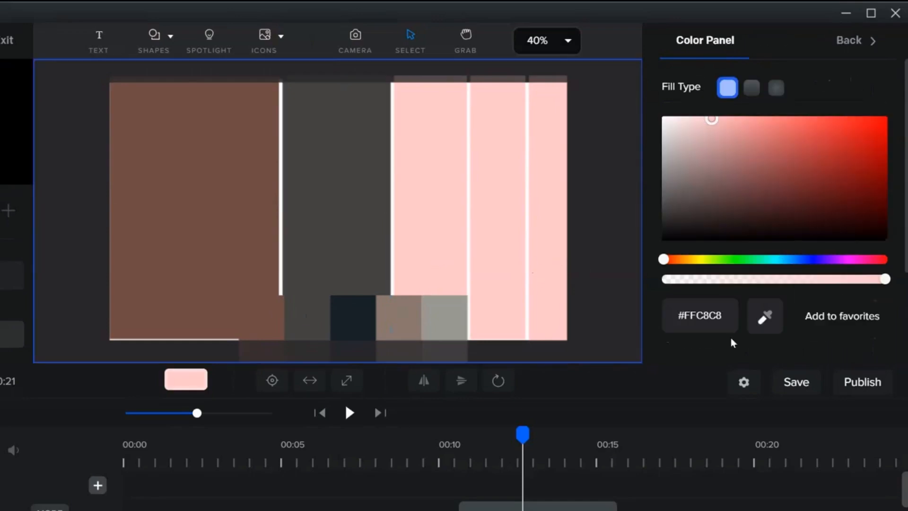
left_click(402, 203)
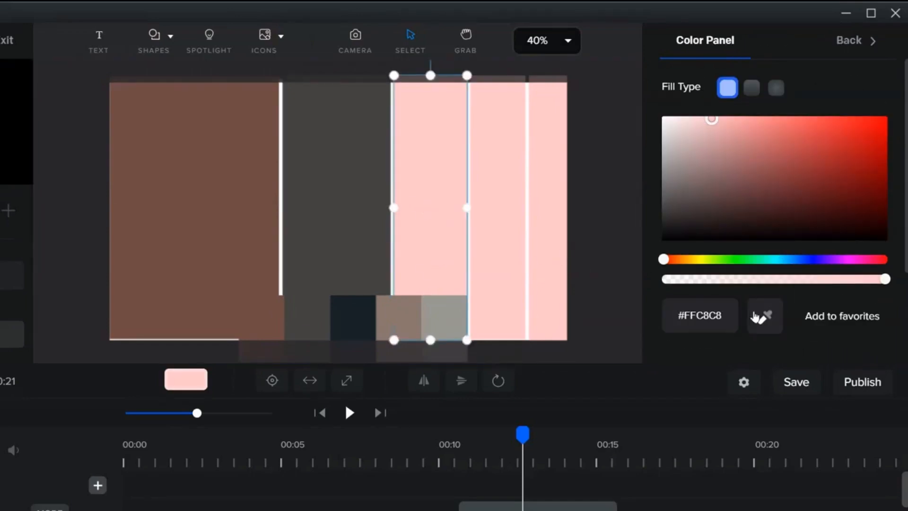
left_click(765, 321)
left_click(765, 322)
left_click(396, 316)
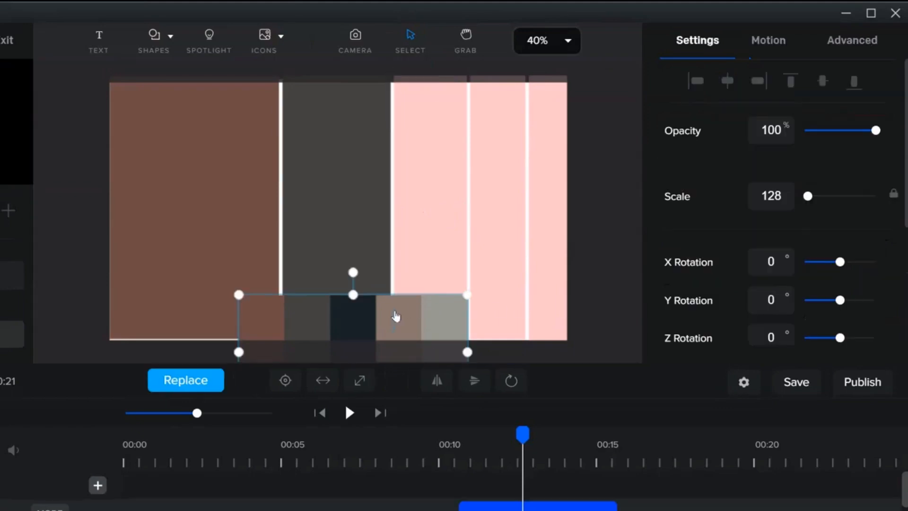
Recolor the third rectangle with the dark navy palette swatch using the eyedropper.
left_click(430, 233)
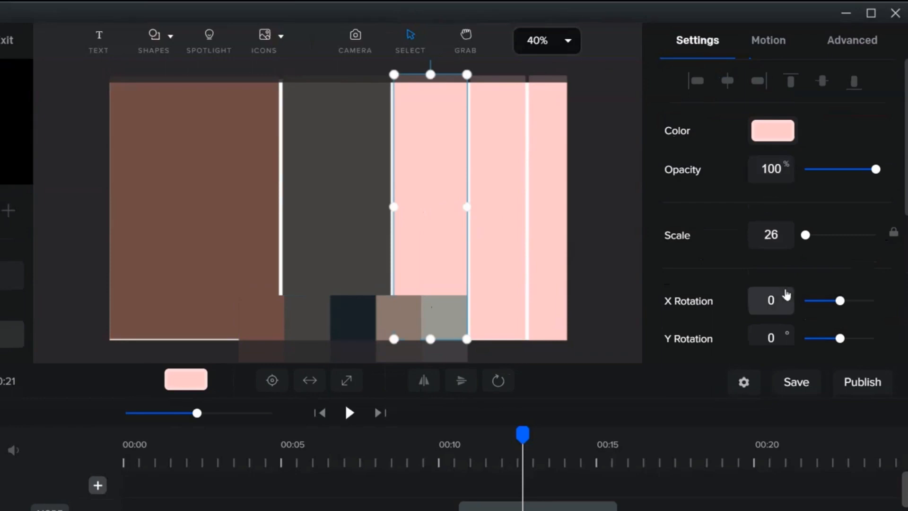
scroll(771, 298, "down", 4)
scroll(773, 142, "up", 4)
left_click(773, 129)
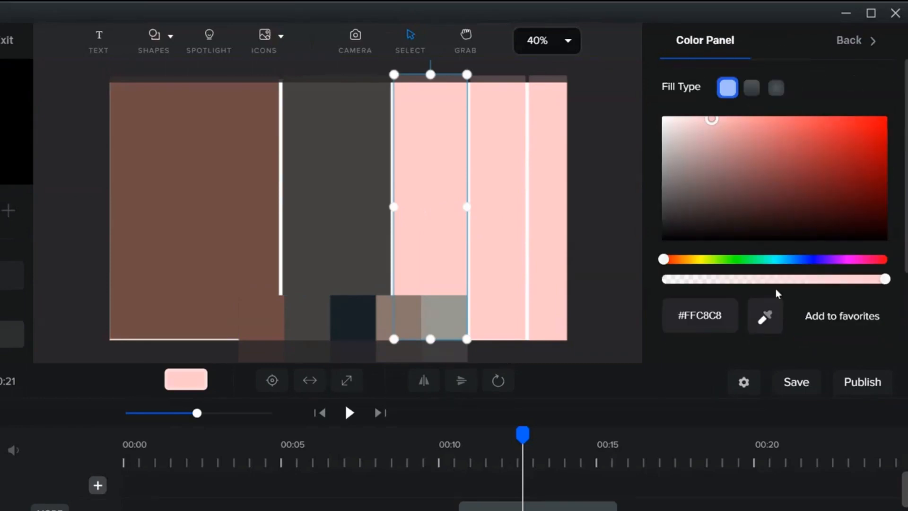
left_click(766, 319)
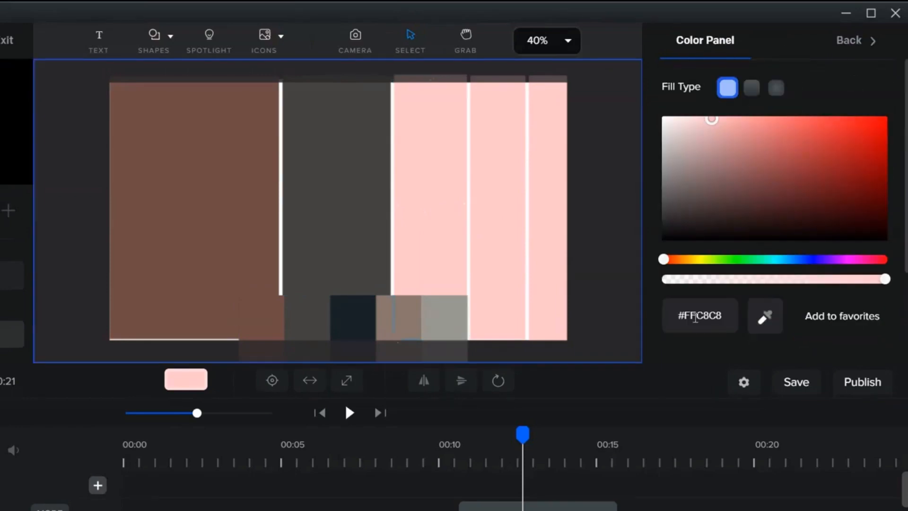
left_click(403, 321)
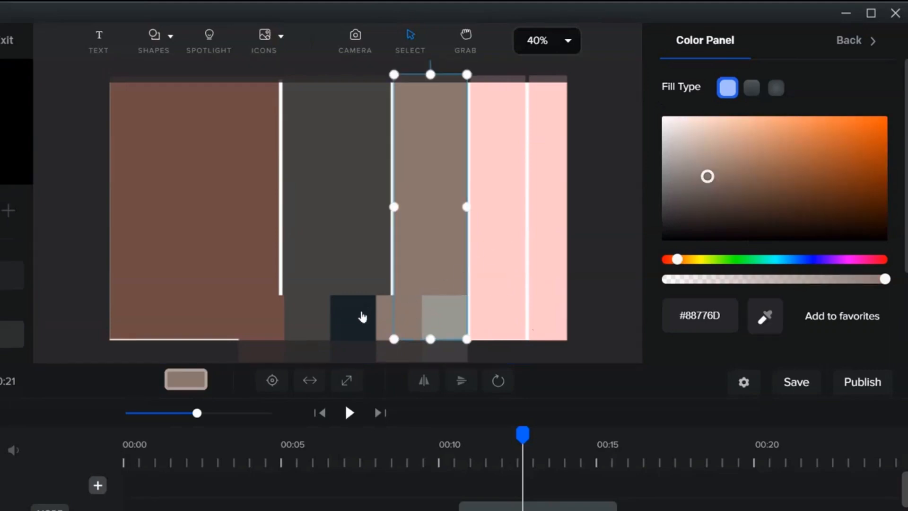
left_click(779, 319)
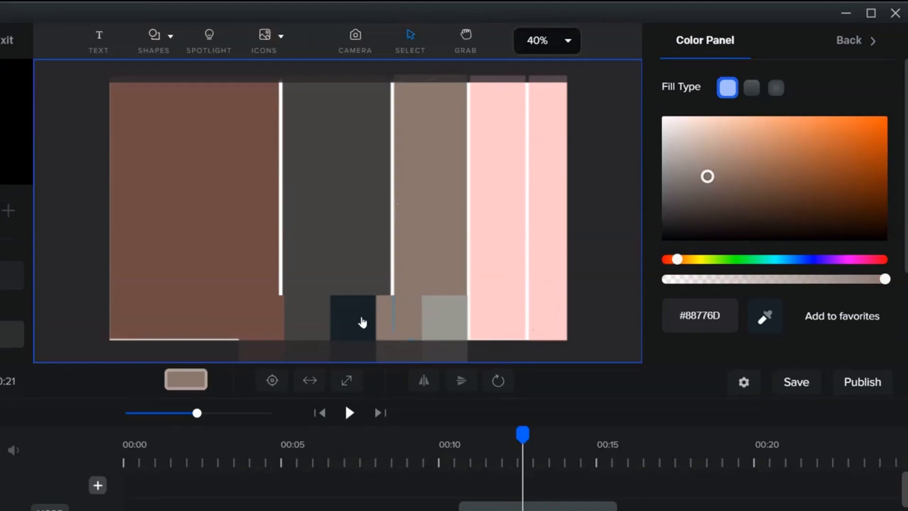
left_click(362, 322)
Recolor the fourth rectangle with the taupe palette swatch using the eyedropper.
left_click(499, 260)
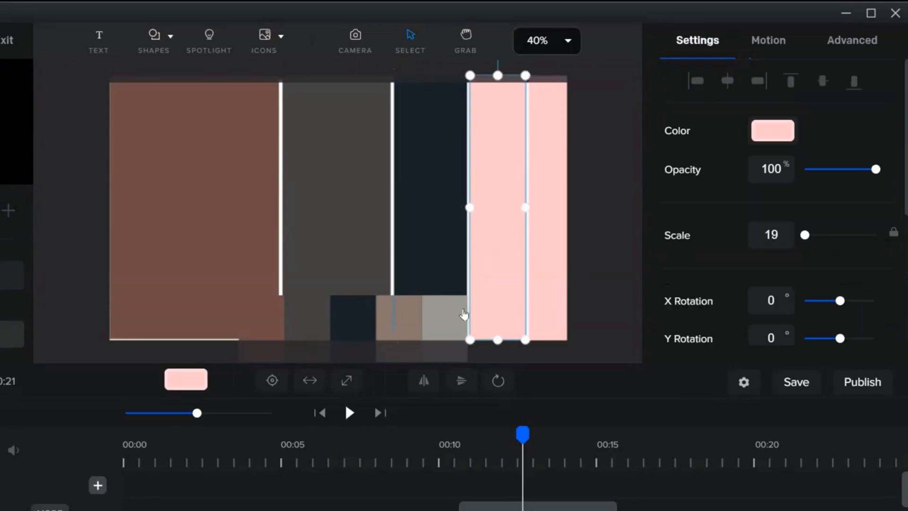
left_click(773, 131)
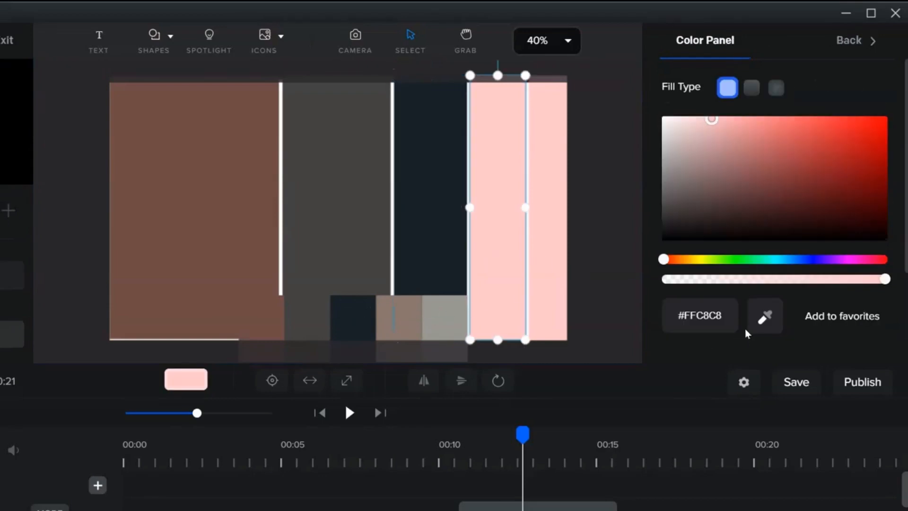
left_click(765, 316)
left_click(403, 320)
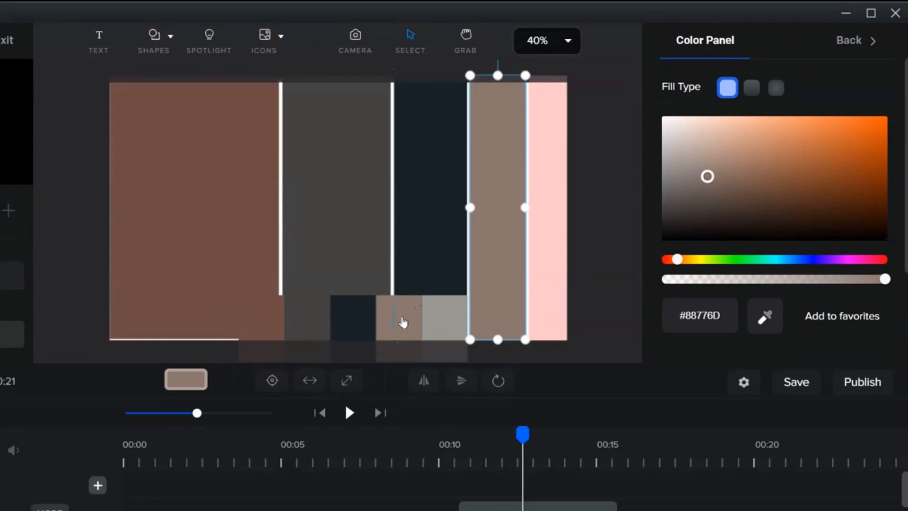
Recolor the fifth rectangle with the light gray palette swatch using the eyedropper.
left_click(551, 256)
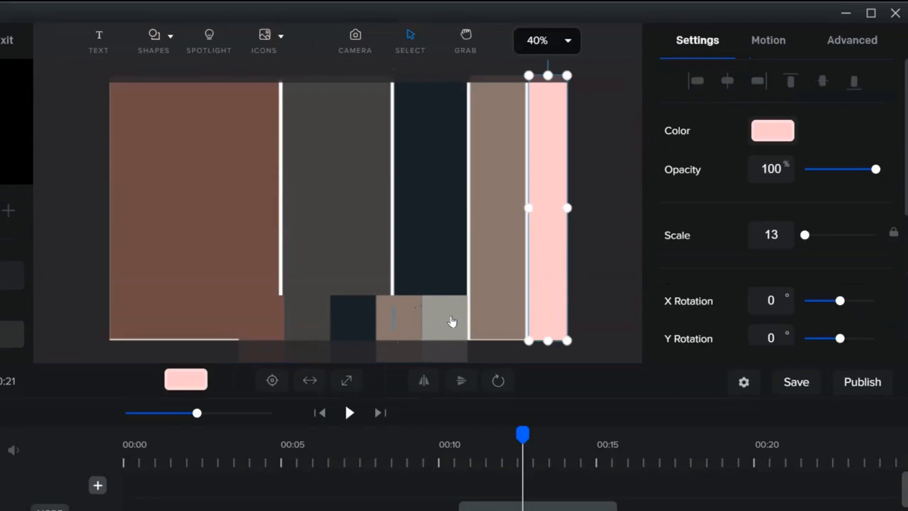
left_click(768, 139)
left_click(763, 321)
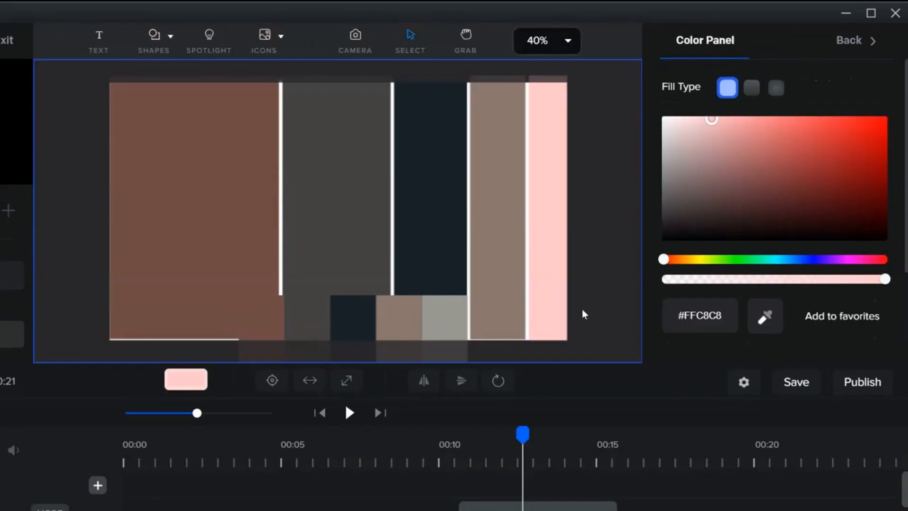
left_click(441, 312)
Shift the palette image's timeline clip later and back to its earlier position.
left_click_drag(548, 508, 709, 508)
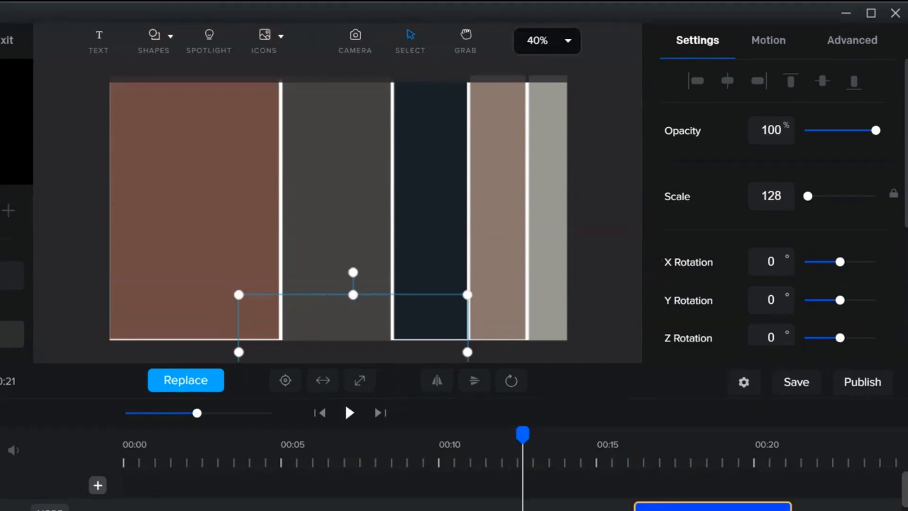
left_click_drag(682, 508, 542, 508)
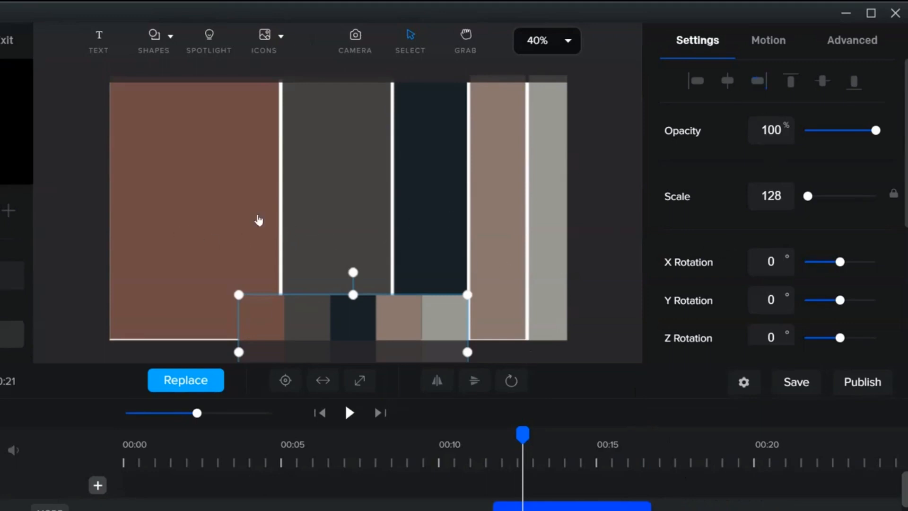
Recolor the leftmost rectangle with the dark navy palette swatch using the eyedropper.
left_click(183, 201)
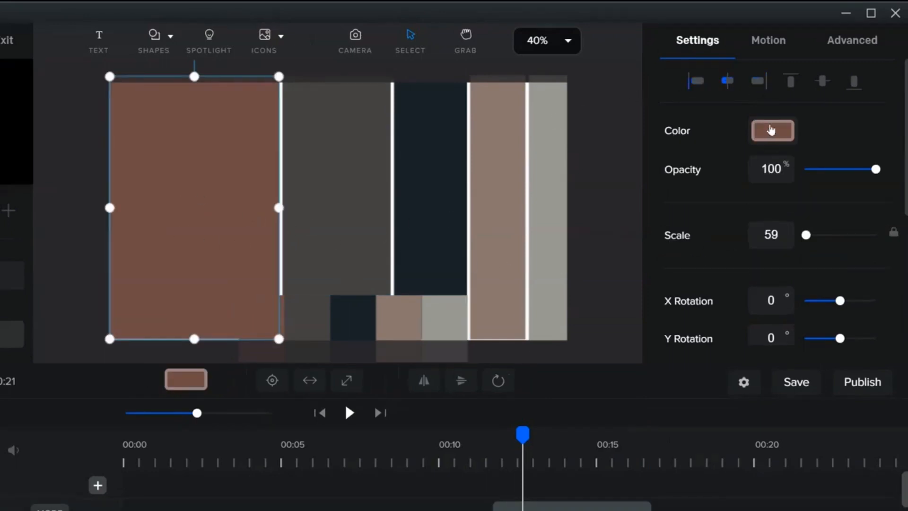
left_click(772, 133)
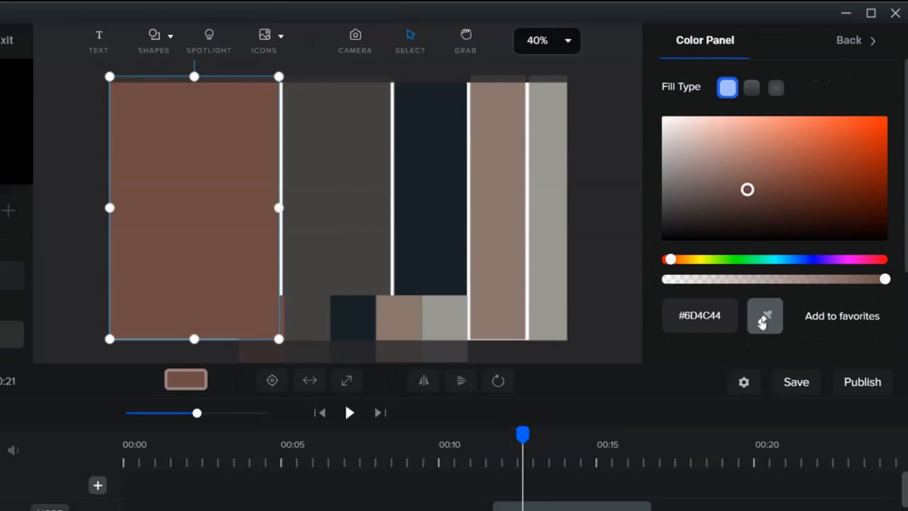
left_click(762, 322)
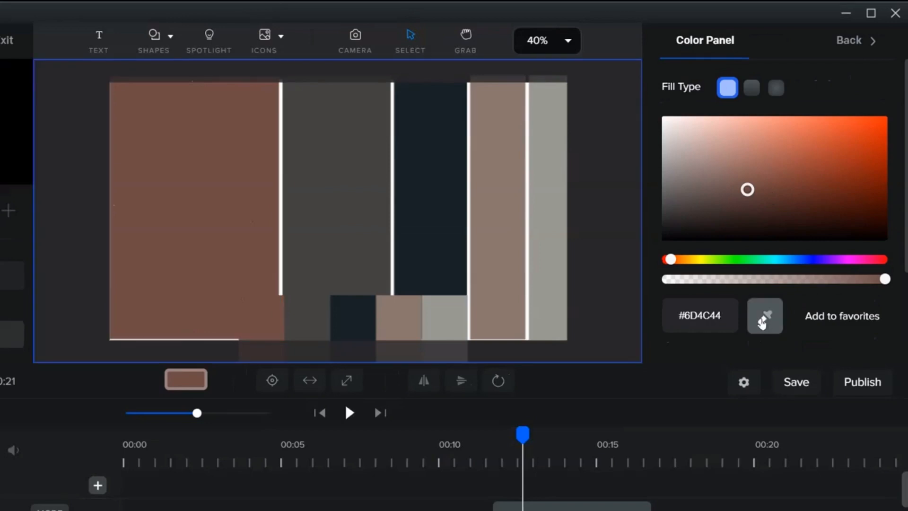
left_click(357, 330)
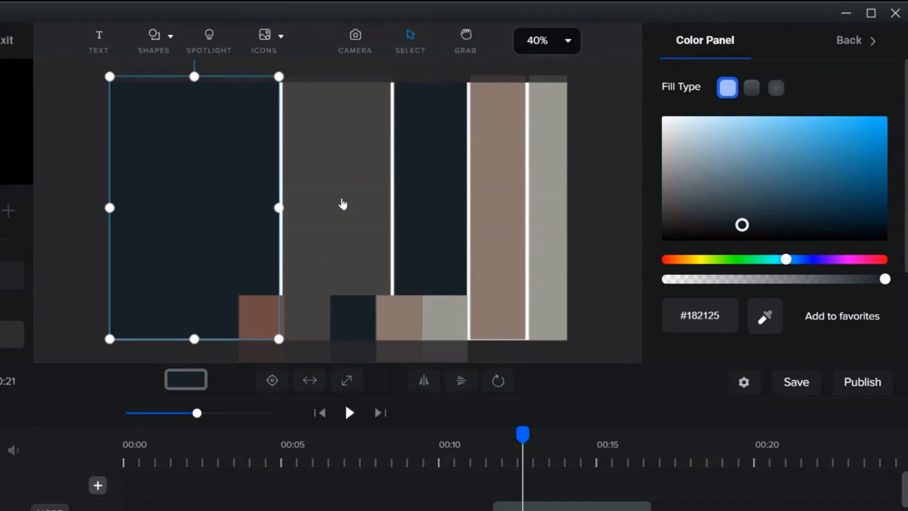
Recolor the second rectangle with the brown palette swatch using the eyedropper.
left_click(342, 203)
left_click(771, 134)
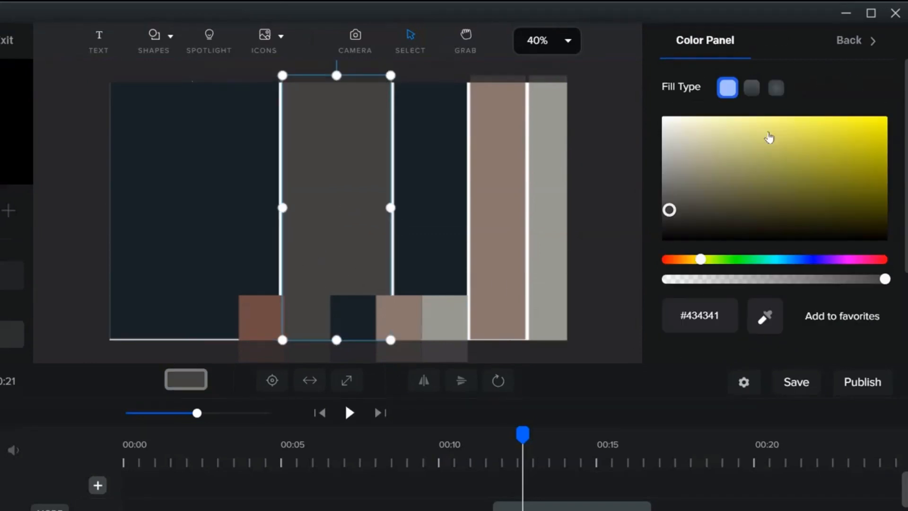
left_click(766, 317)
left_click(261, 319)
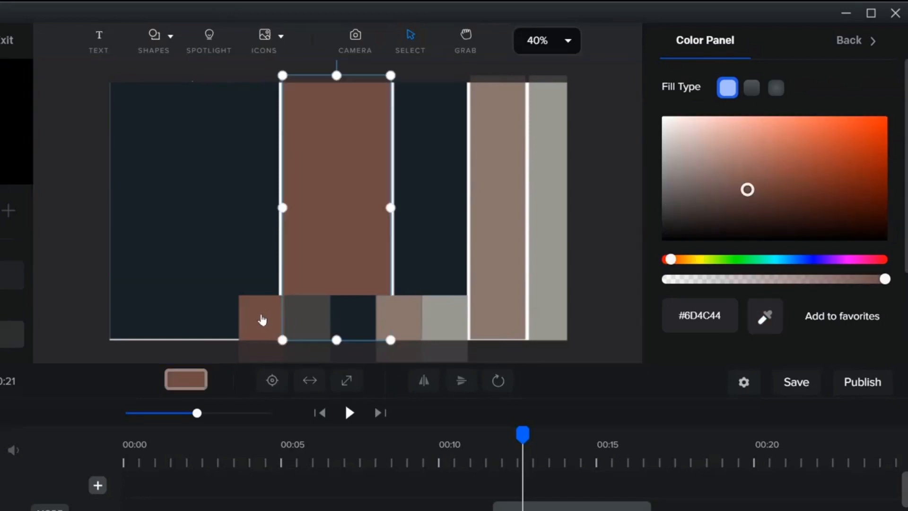
Recolor the third rectangle with the dark gray palette swatch using the eyedropper.
left_click(430, 238)
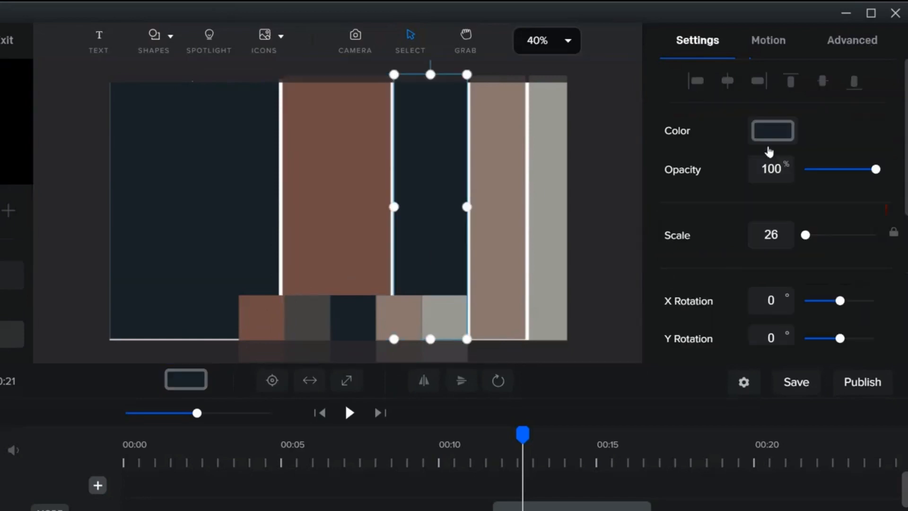
left_click(770, 135)
left_click(765, 316)
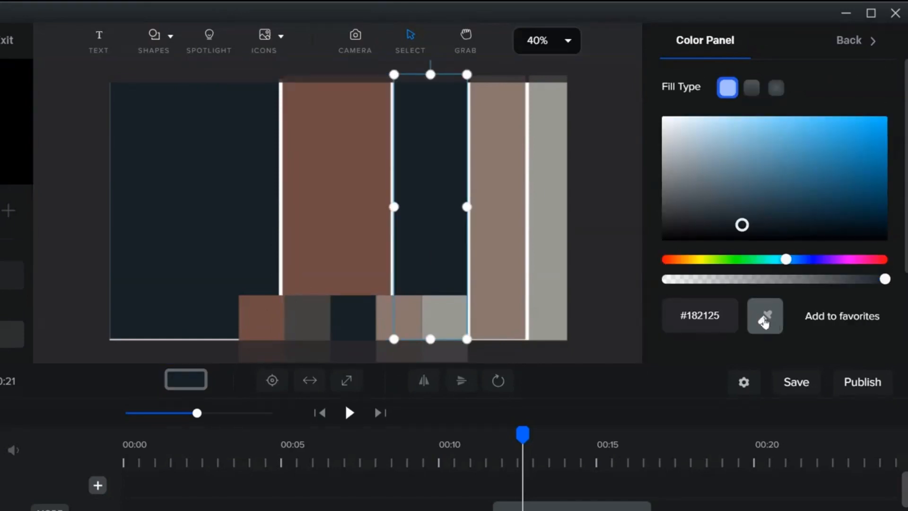
left_click(309, 326)
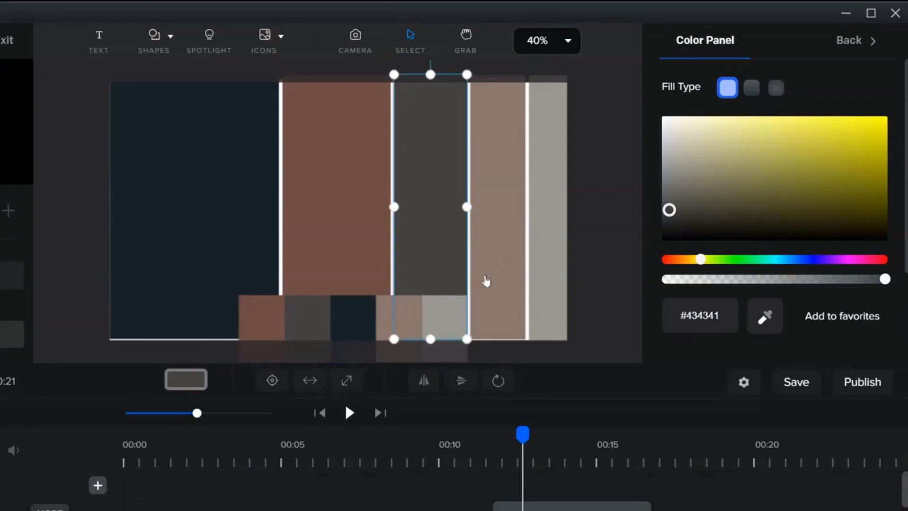
Inspect the fourth rectangle's fill color.
left_click(487, 281)
left_click(771, 132)
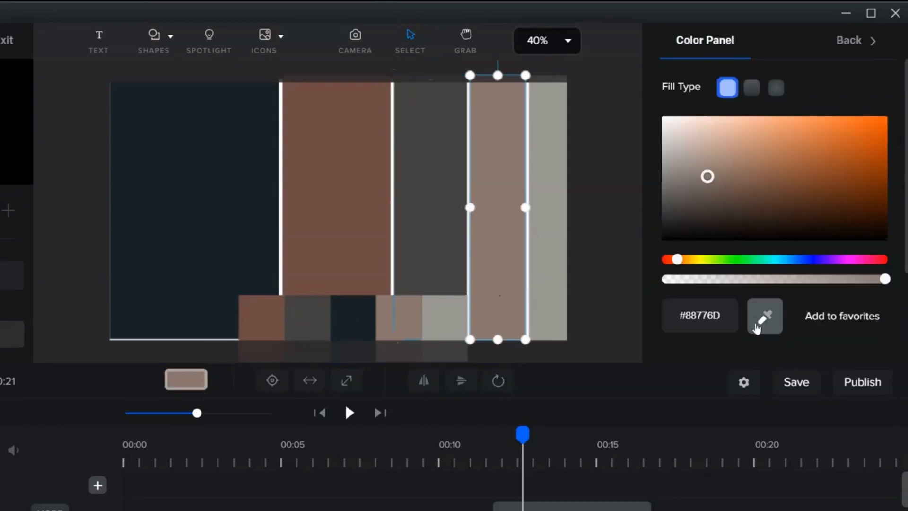
left_click(615, 169)
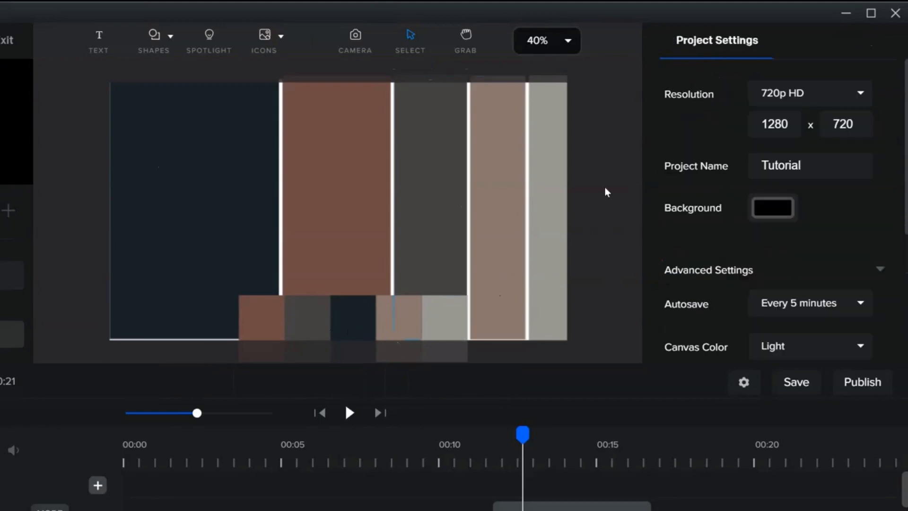
Recolor the second rectangle with the dark gray palette swatch using the eyedropper.
left_click(313, 242)
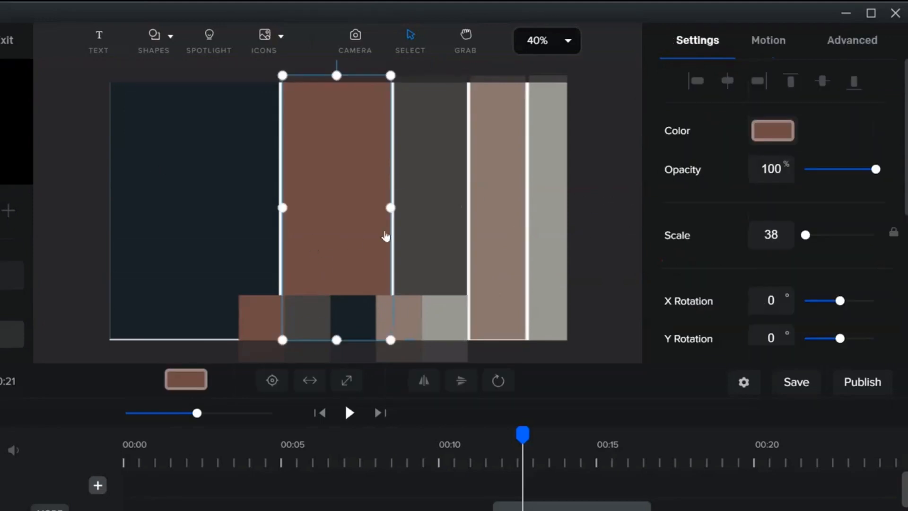
left_click(771, 135)
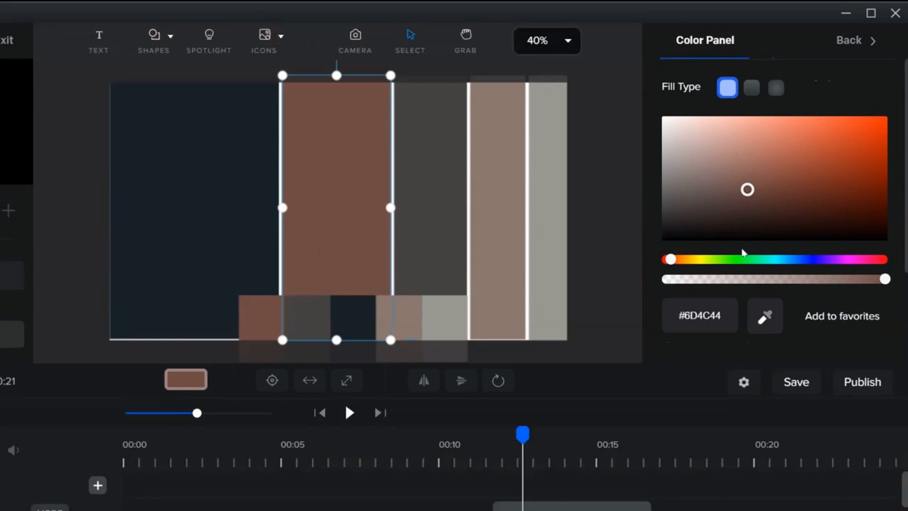
left_click(764, 316)
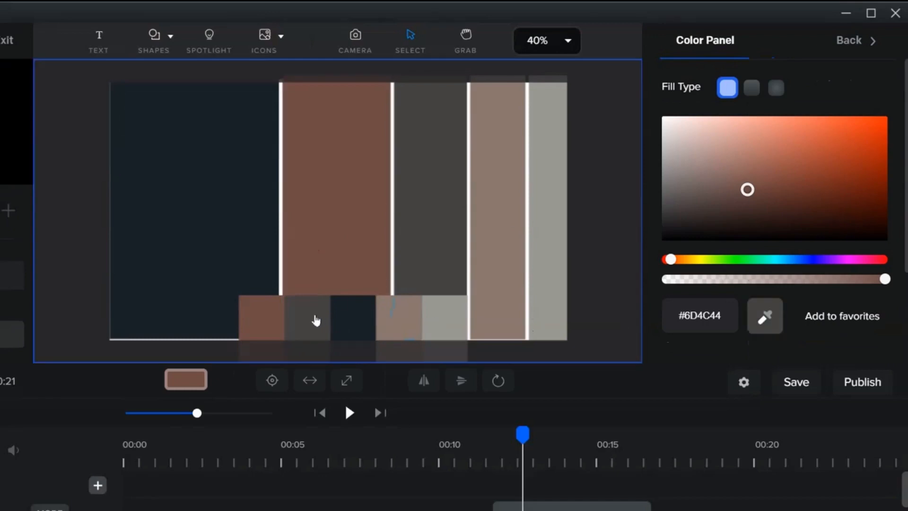
left_click(314, 318)
Recolor the third rectangle with the brown palette swatch using the eyedropper.
left_click(459, 221)
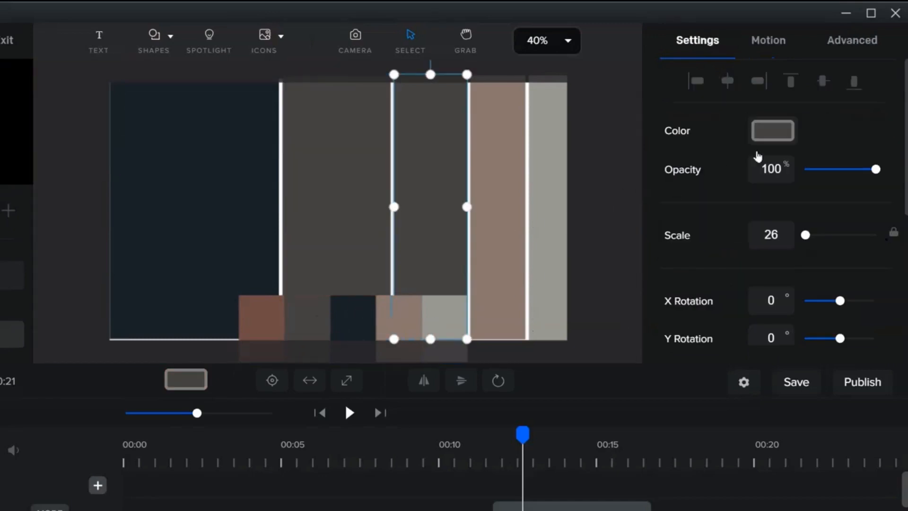
left_click(771, 134)
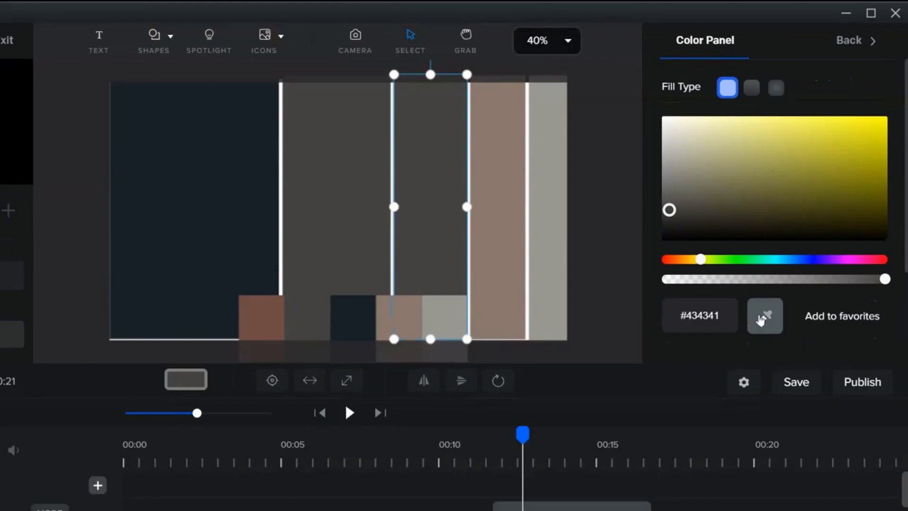
left_click(760, 320)
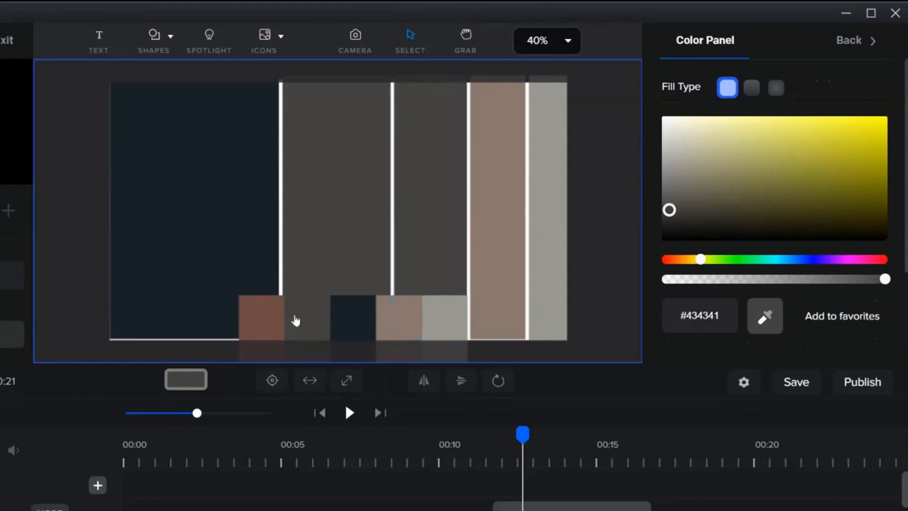
left_click(262, 325)
Move the palette image's timeline clip later to start around the 16-second mark.
left_click(600, 229)
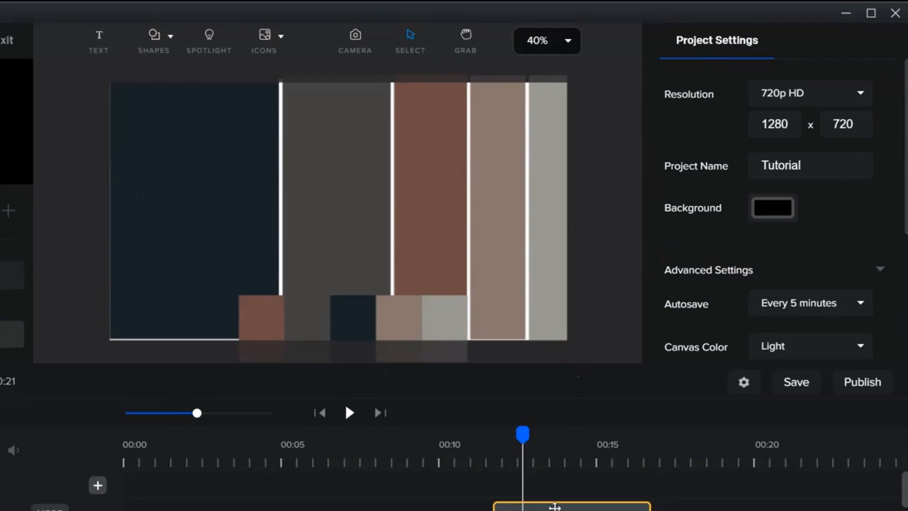
left_click_drag(555, 503, 699, 509)
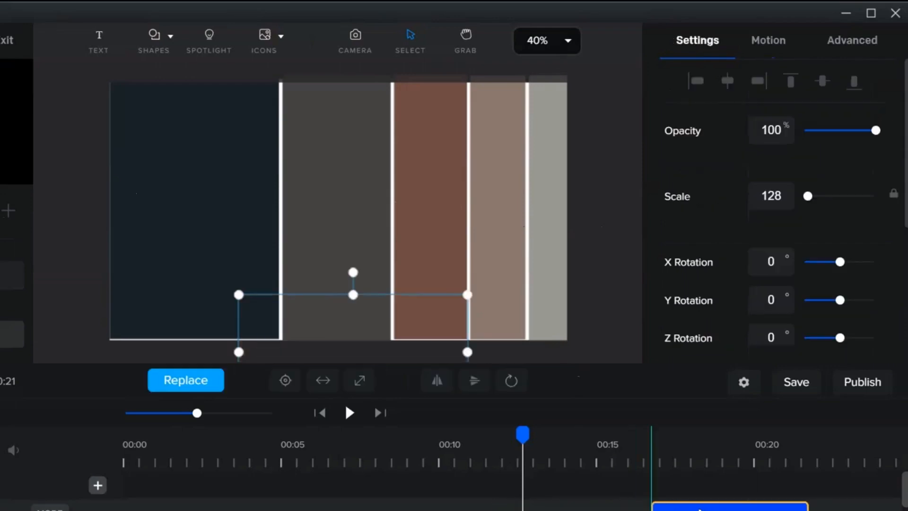
Move the street photo's timeline clip earlier so it appears over the palette slide at the playhead.
left_click(608, 292)
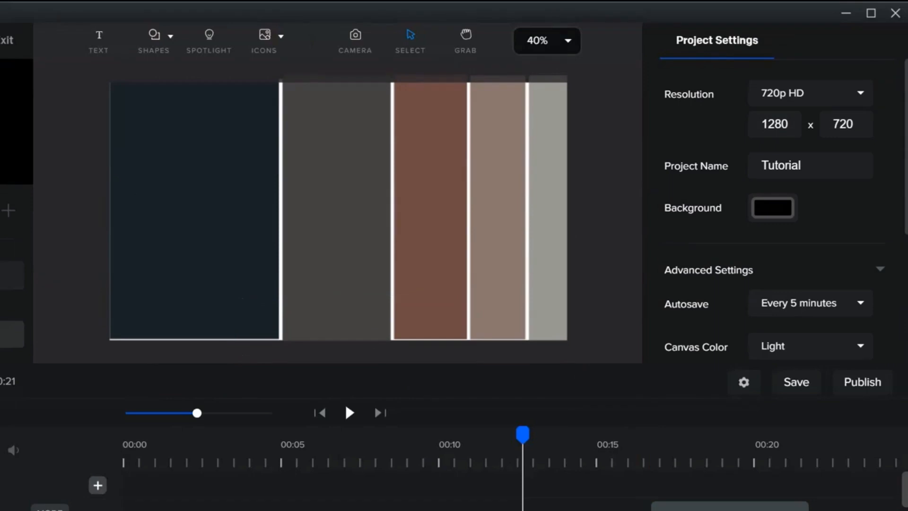
left_click_drag(662, 510, 558, 510)
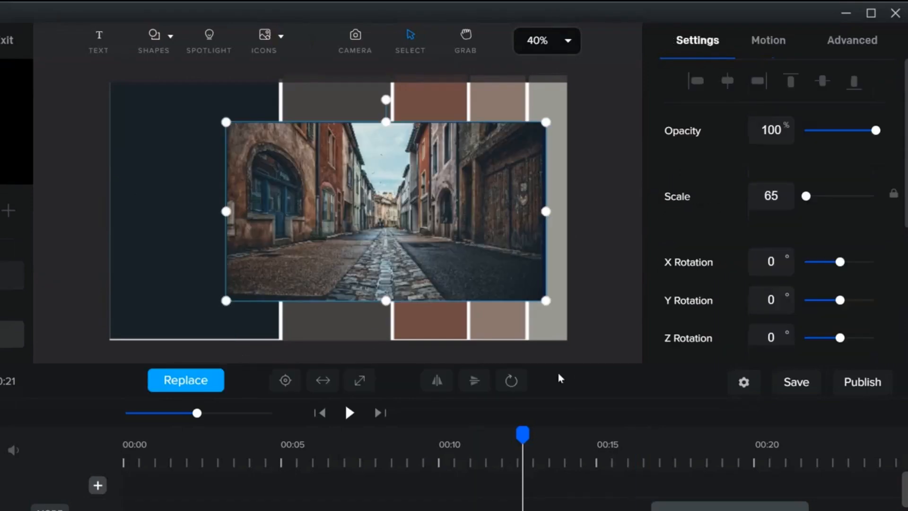
Select the dark navy rectangle and nudge it slightly downward.
left_click(609, 281)
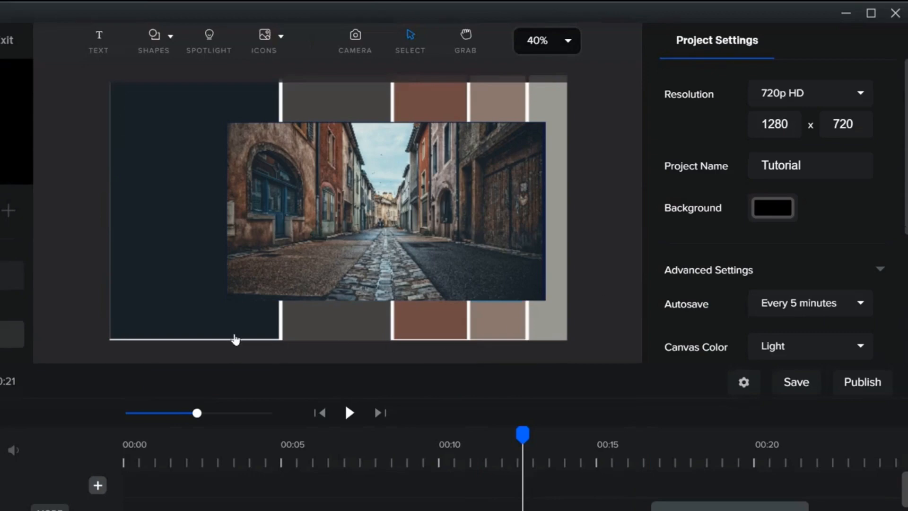
left_click(192, 320)
key("Down")
key("Down")
key("Down")
key("Down")
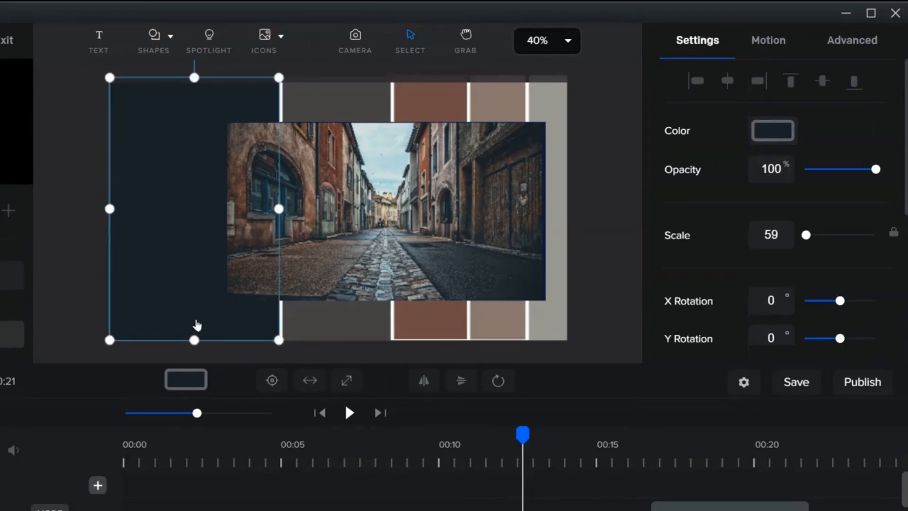
Nudge the brown and light brown rectangles slightly downward as well.
left_click(429, 327)
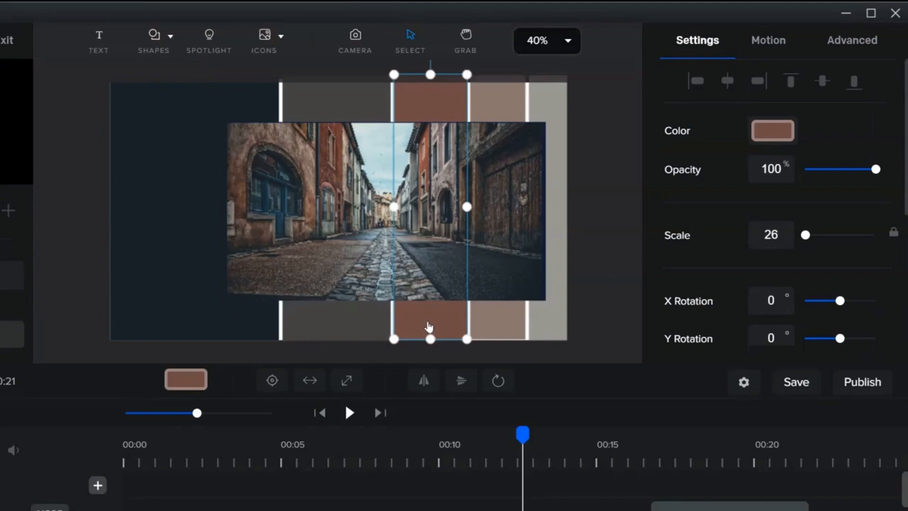
key("Down")
key("Down")
key("Down")
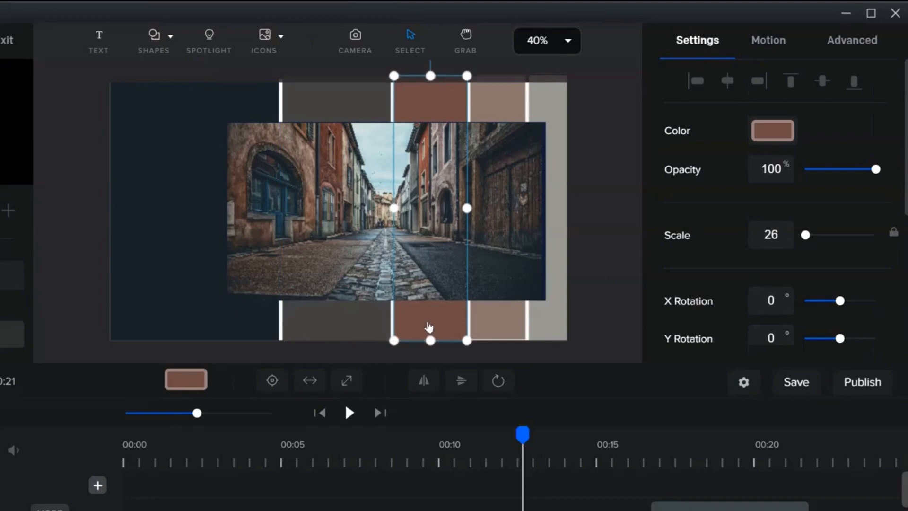
left_click(504, 329)
key("Down")
key("Down")
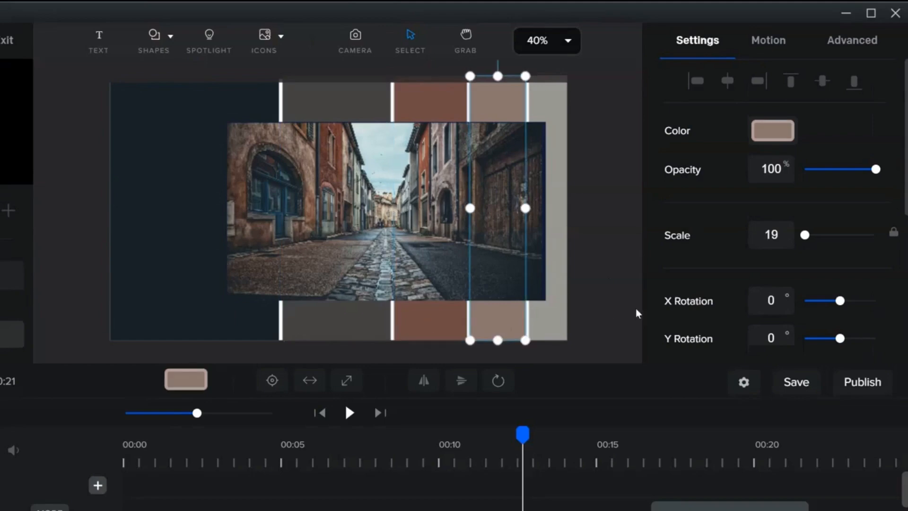
left_click(602, 308)
Give the street photo a white border with a width of 20.
left_click(408, 219)
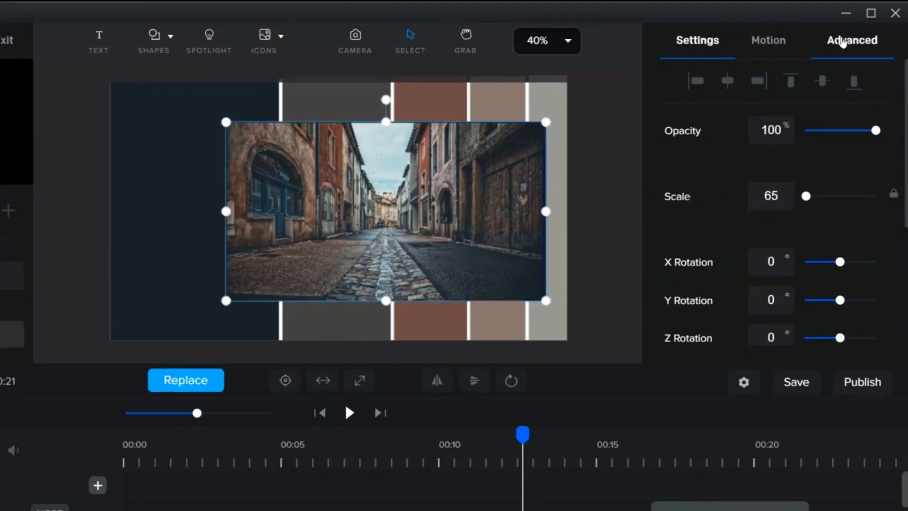
left_click(843, 40)
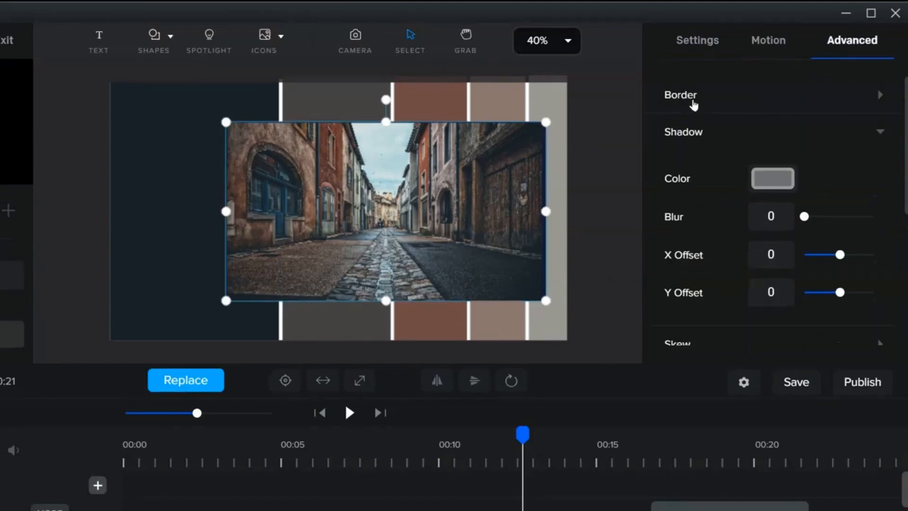
left_click(691, 102)
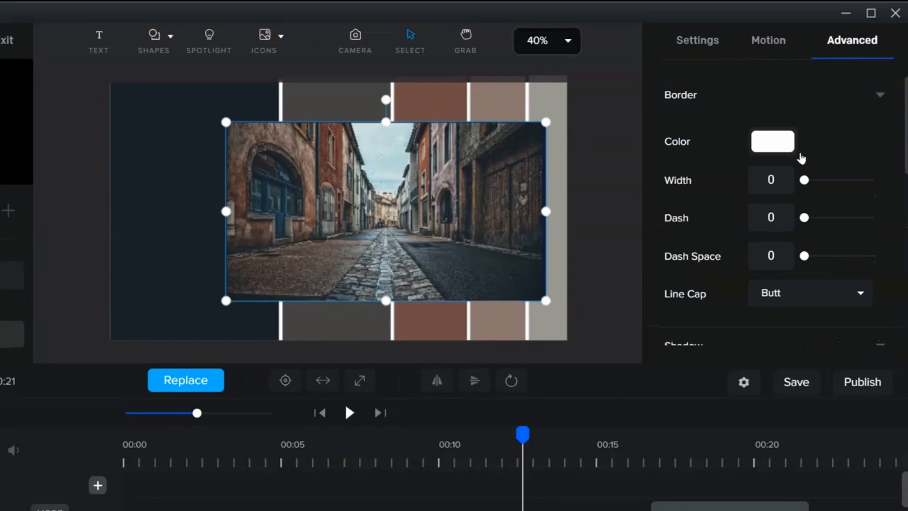
double_click(772, 181)
type("15")
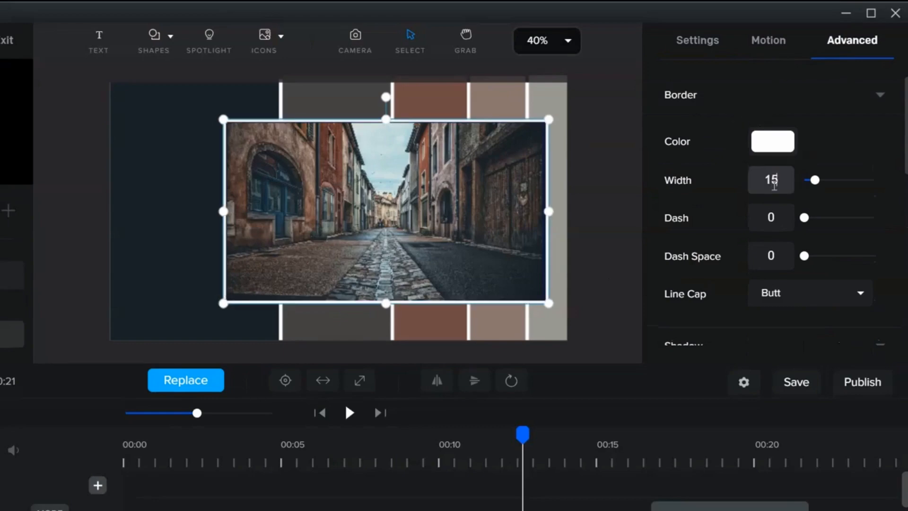
key("BackSpace")
key("BackSpace")
type("20")
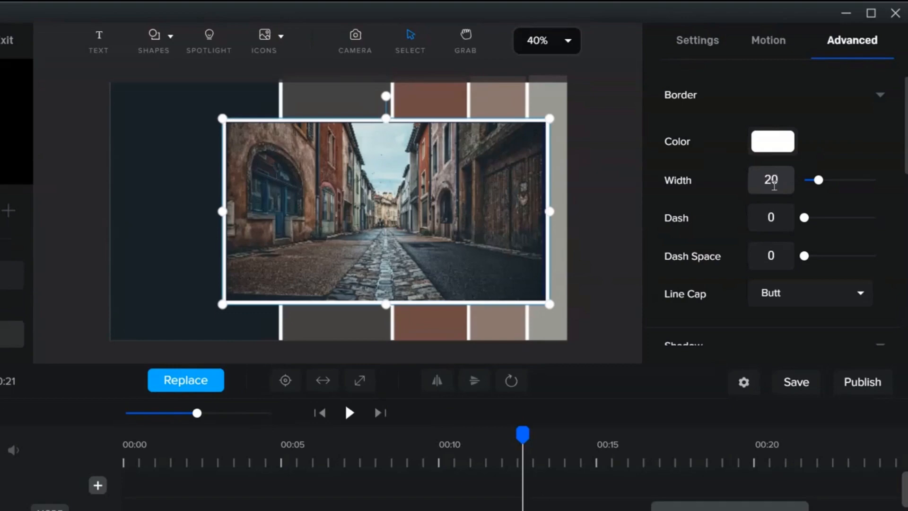
left_click(601, 191)
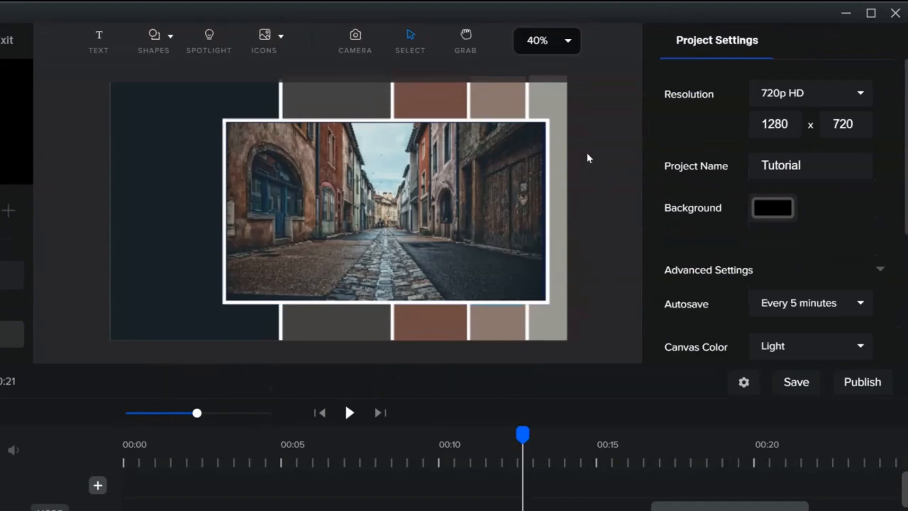
Move the OLD TOWNS title's timeline clip earlier so the title shows on the slide.
left_click(493, 208)
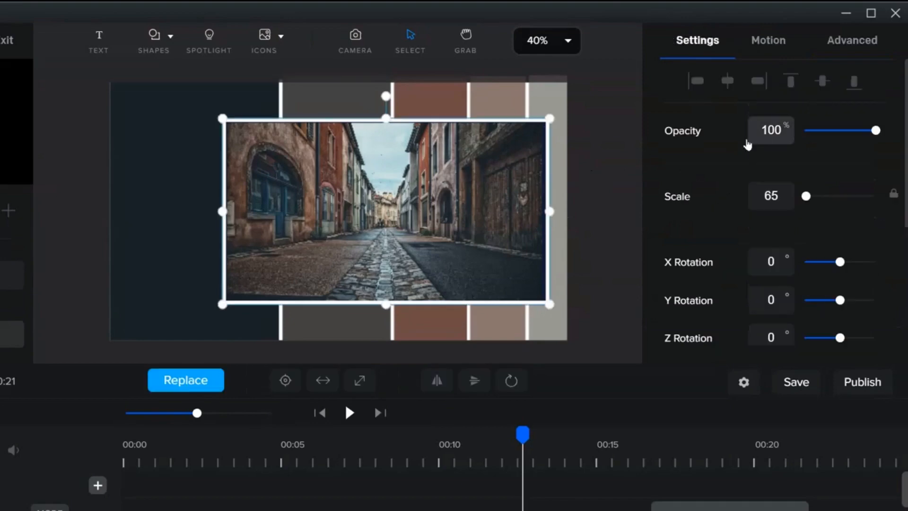
left_click(607, 163)
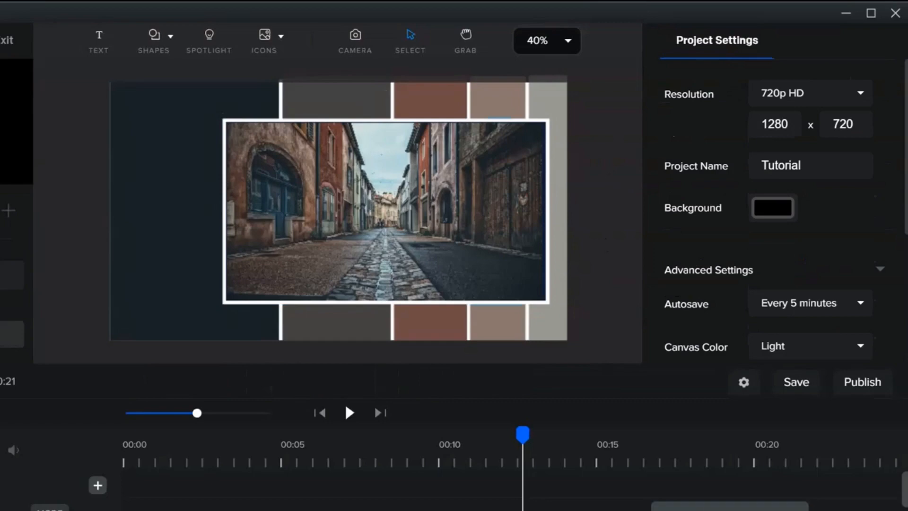
left_click_drag(634, 509, 460, 509)
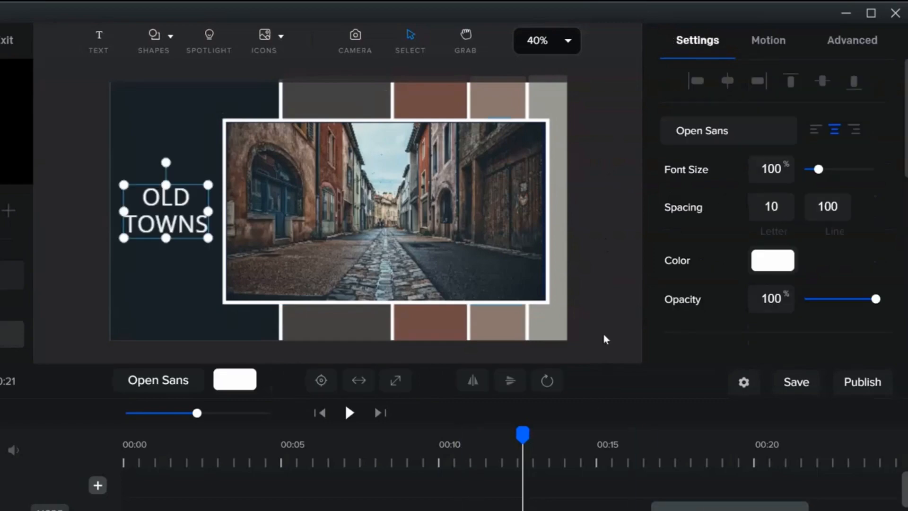
left_click(605, 301)
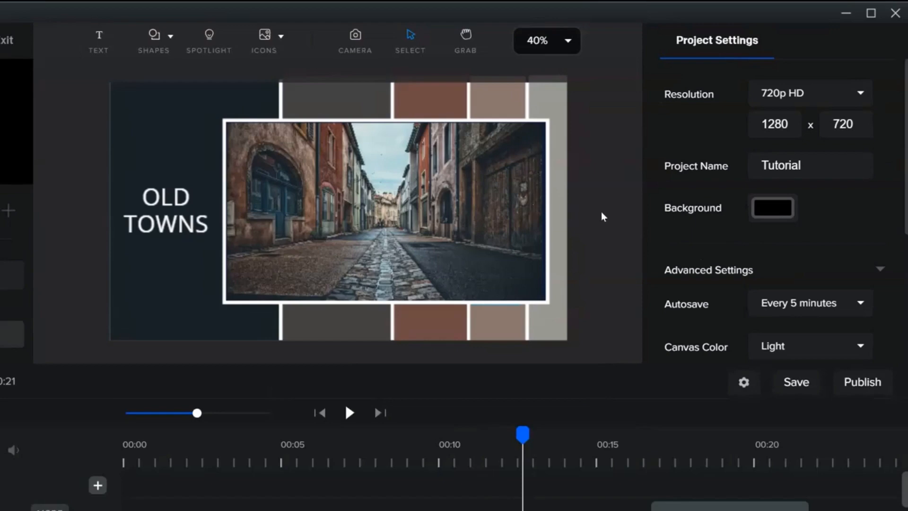
Change the OLD TOWNS title's font to Poiret One from the favorites list.
left_click(186, 203)
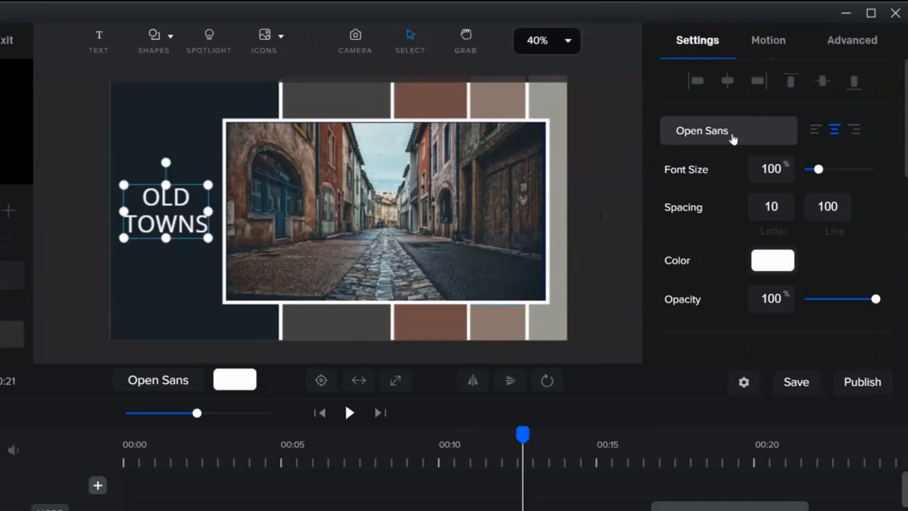
left_click(713, 135)
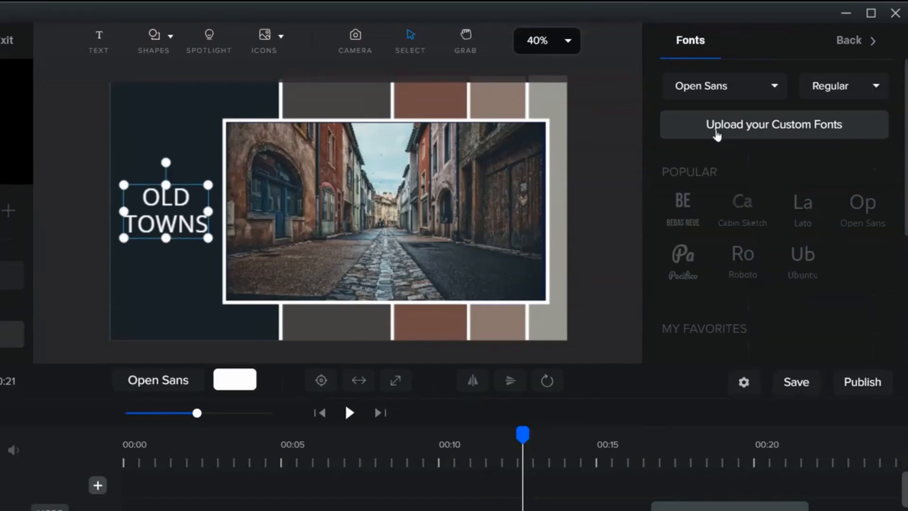
scroll(728, 263, "down", 1)
scroll(728, 264, "down", 3)
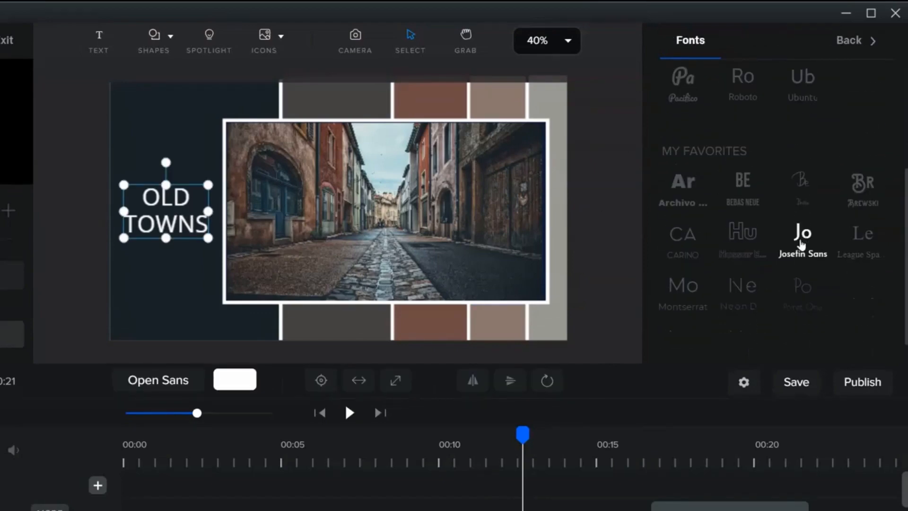
left_click(802, 288)
left_click(601, 220)
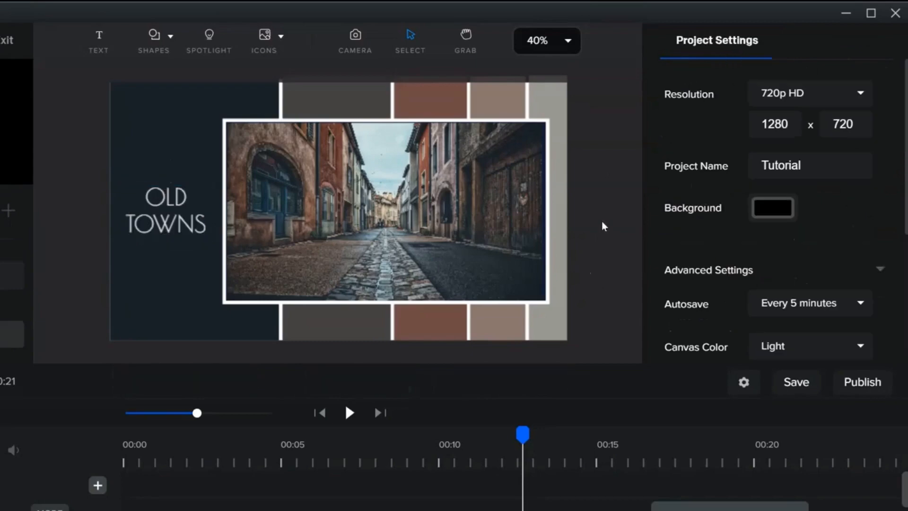
Open the title's font settings and check the available weight options for Poiret One.
left_click(178, 219)
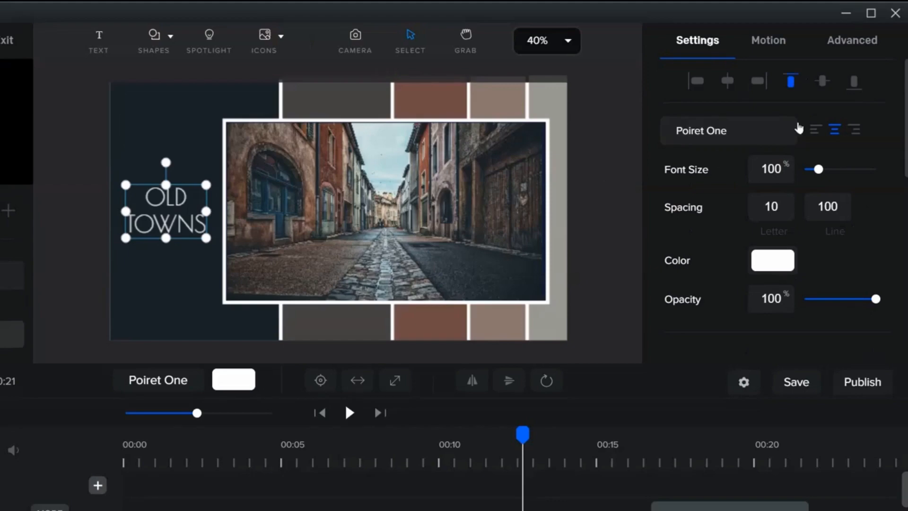
left_click(748, 129)
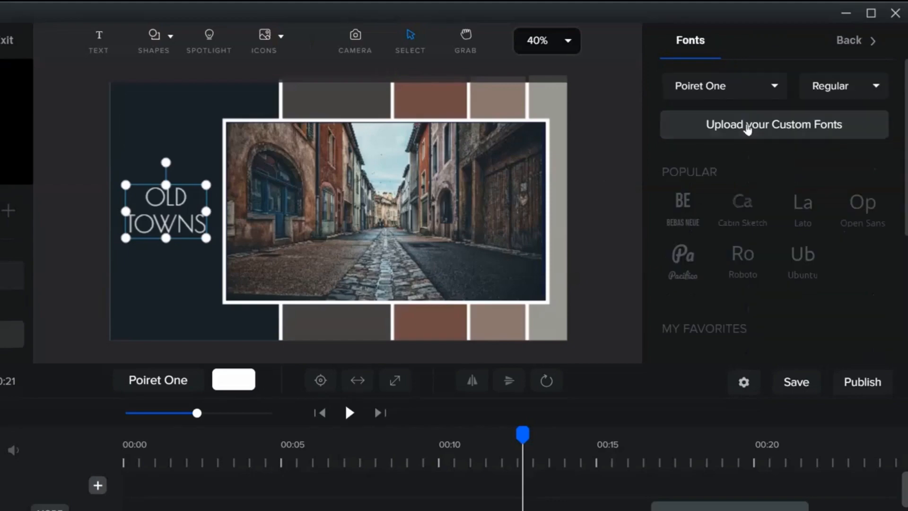
left_click(821, 90)
left_click(870, 118)
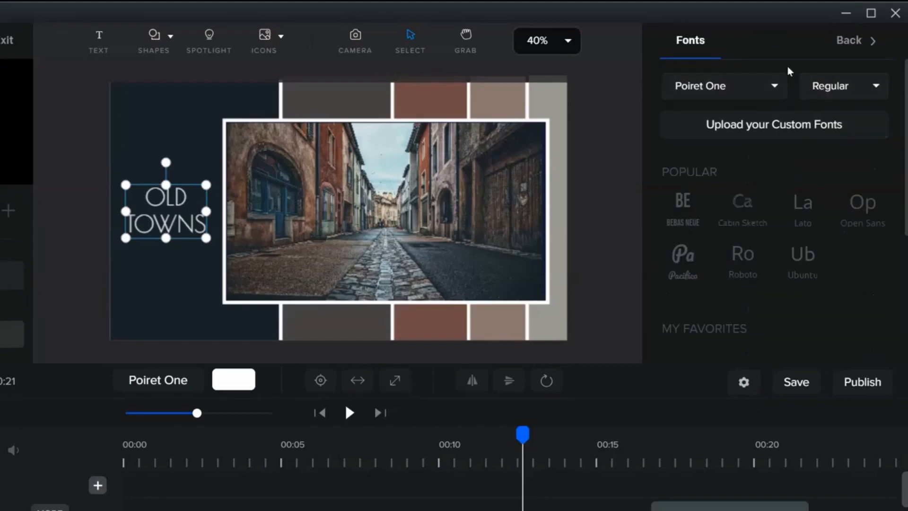
left_click(87, 156)
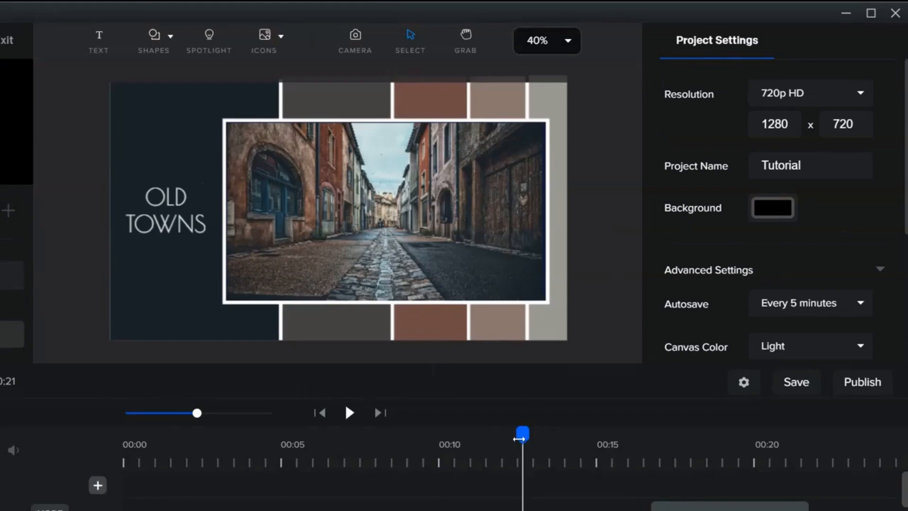
Scrub through the timeline to preview the earlier slides and return to the palette slide.
left_click(153, 458)
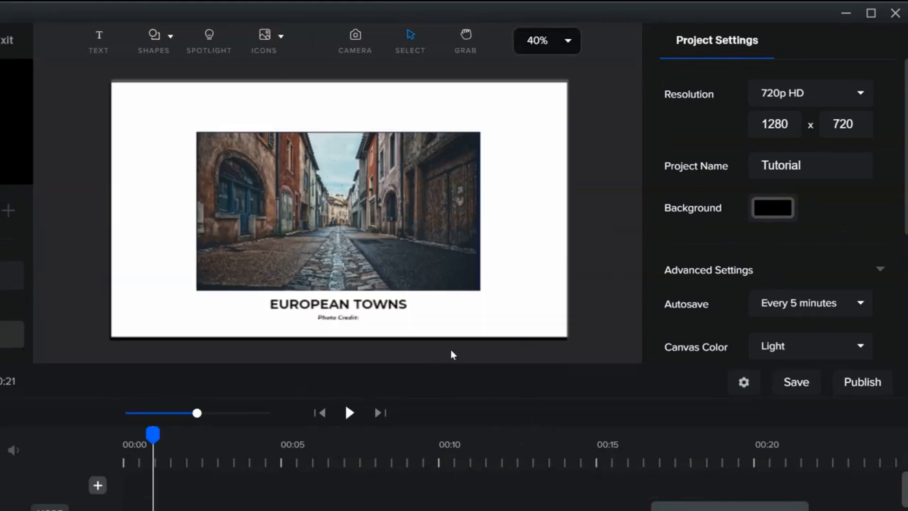
left_click(348, 463)
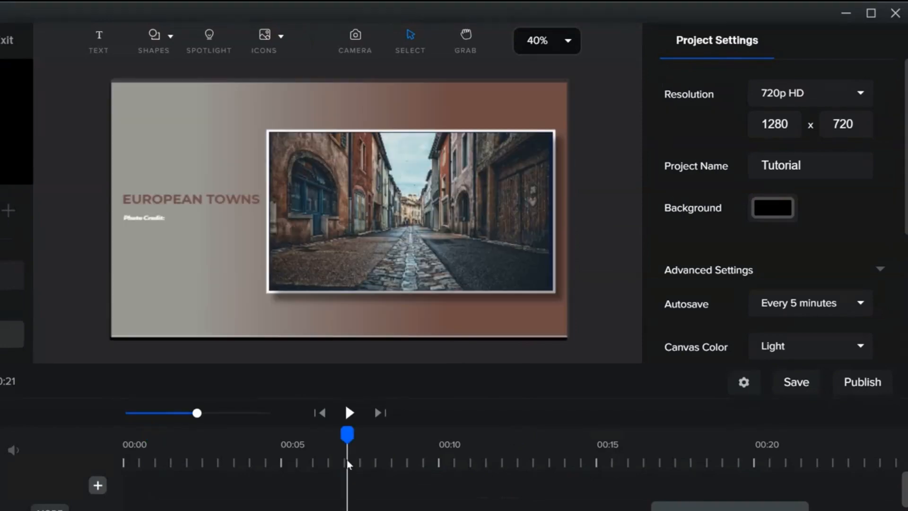
left_click(545, 462)
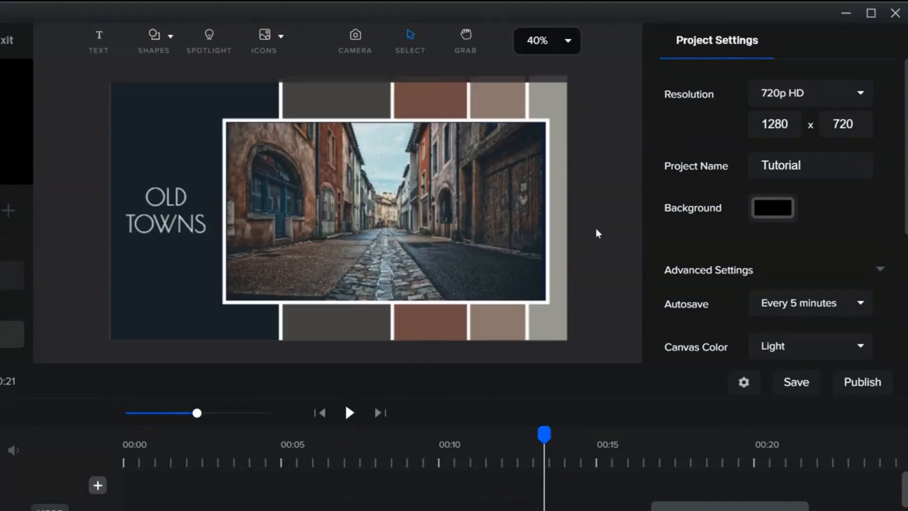